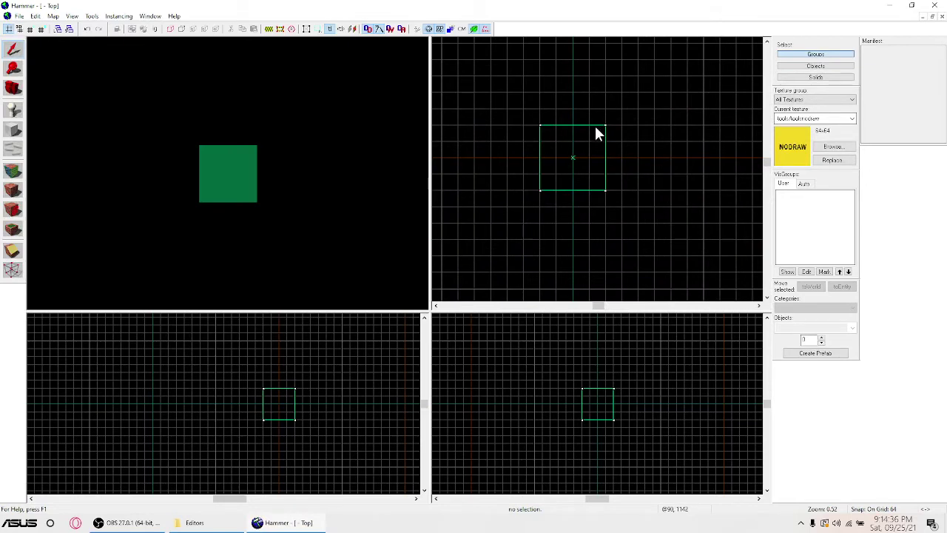
click(572, 157)
mouse_move(572, 158)
mouse_down()
mouse_move(598, 118)
mouse_move(598, 128)
mouse_up()
drag(609, 375, 608, 346)
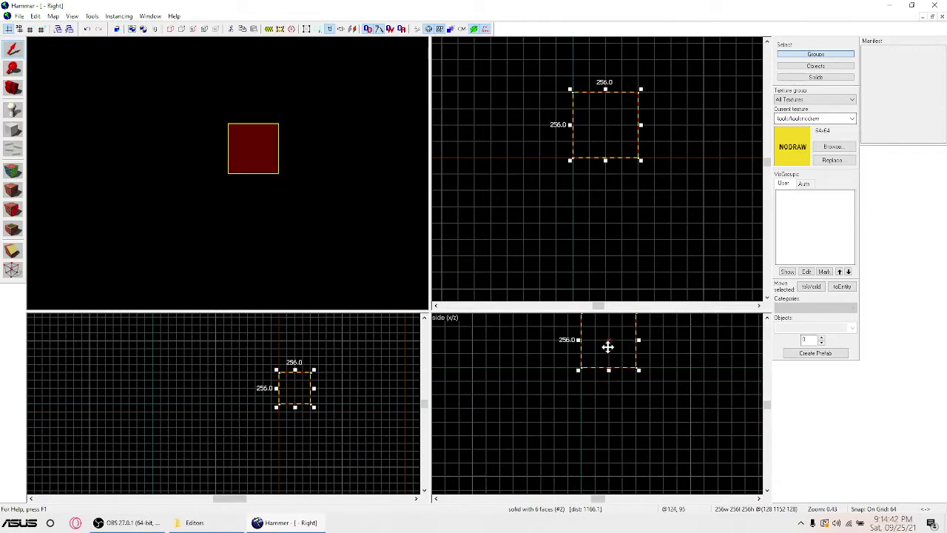
Step: Reduce the grid snap to 8 and flatten the block into an 8-unit-thick floor slab just below the zero height line
key(bracketleft)
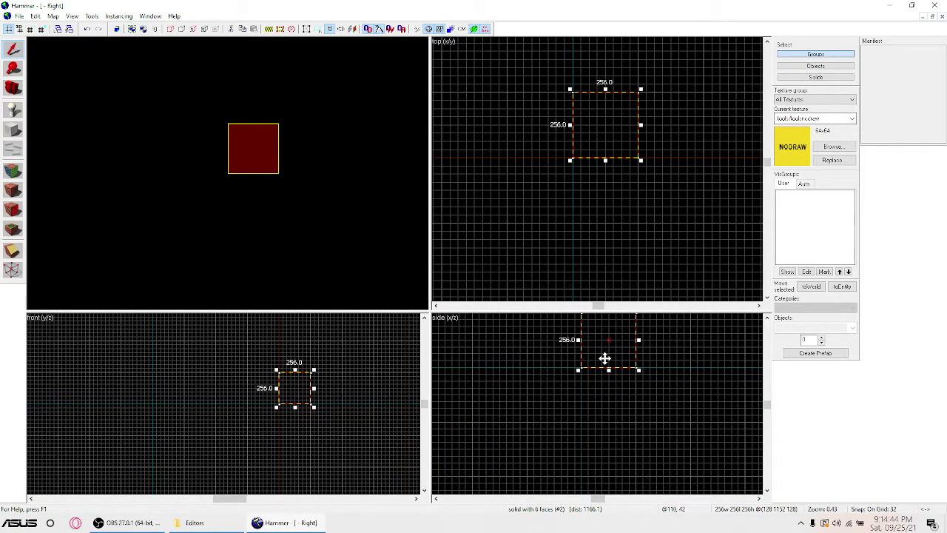
key(bracketleft)
key(bracketleft)
scroll(604, 359, up, 8)
mouse_move(605, 358)
mouse_down()
mouse_move(598, 343)
mouse_move(585, 385)
mouse_up()
scroll(599, 367, down, 10)
scroll(584, 385, up, 7)
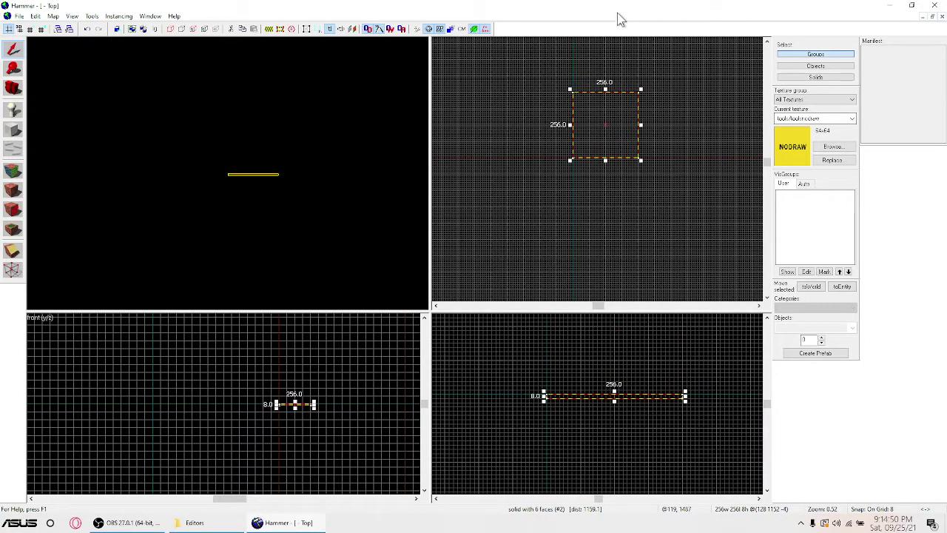
scroll(623, 87, up, 2)
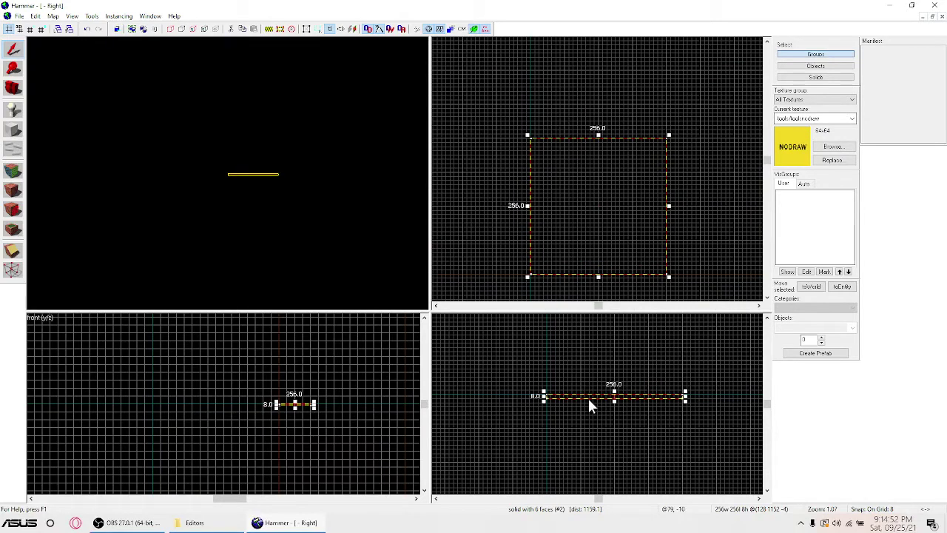
Step: Copy the floor slab upward and shape the copies into 8-unit-thick, 256-unit-long, 128-unit-high walls along the slab's two x-side edges
mouse_move(587, 396)
mouse_down()
mouse_move(611, 337)
mouse_move(609, 351)
mouse_up()
scroll(614, 345, down, 3)
drag(599, 213, 594, 210)
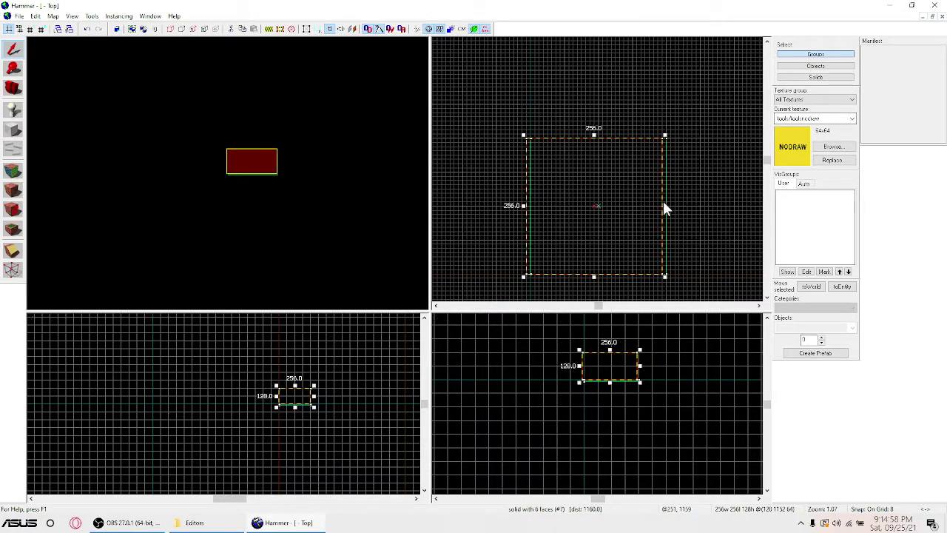
mouse_move(664, 206)
mouse_down()
mouse_move(530, 207)
mouse_move(672, 205)
mouse_move(665, 191)
mouse_up()
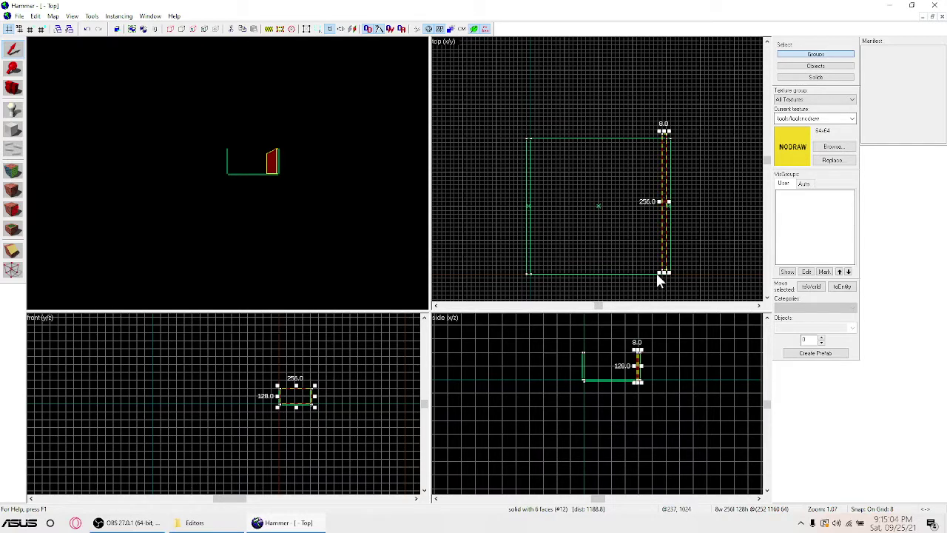
Step: Enclose the room's two open sides with walls 256 units wide, 8 units thick and 128 units high
mouse_move(658, 272)
mouse_down()
mouse_move(514, 144)
mouse_move(522, 138)
mouse_move(540, 275)
mouse_up()
key(Return)
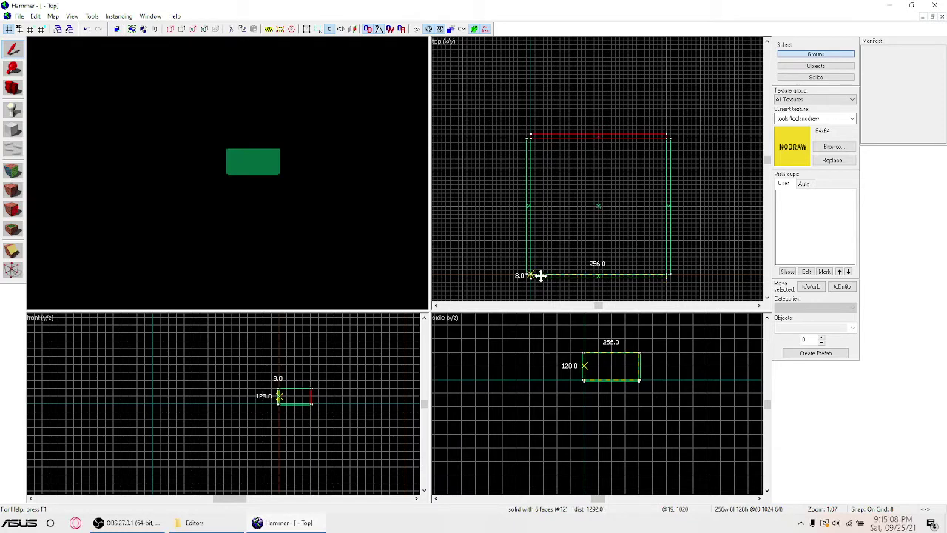
key(Return)
Step: Reduce the wall at x = -4 to two stacked 24-unit-high strips at the top and a low 8-unit strip along the floor
scroll(228, 173, up, 5)
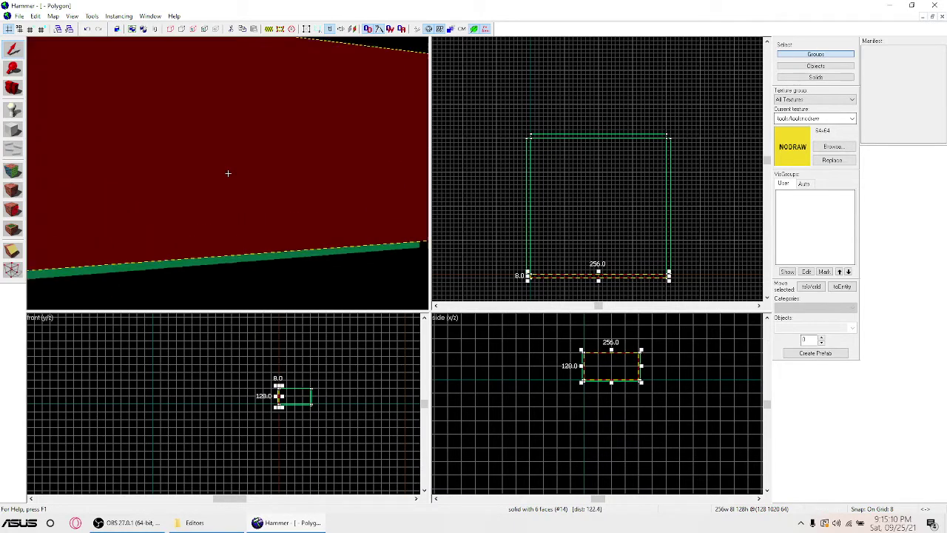
key(z)
click(256, 183)
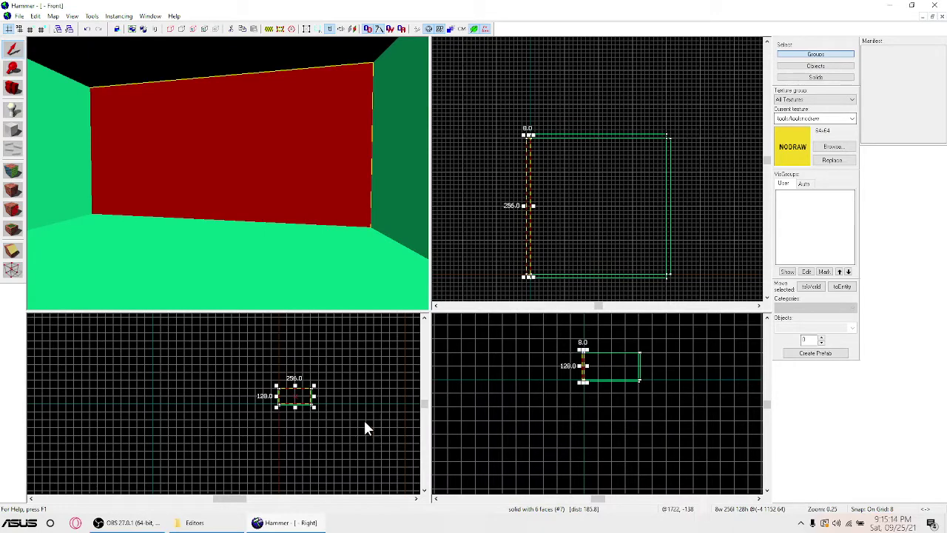
scroll(364, 428, up, 10)
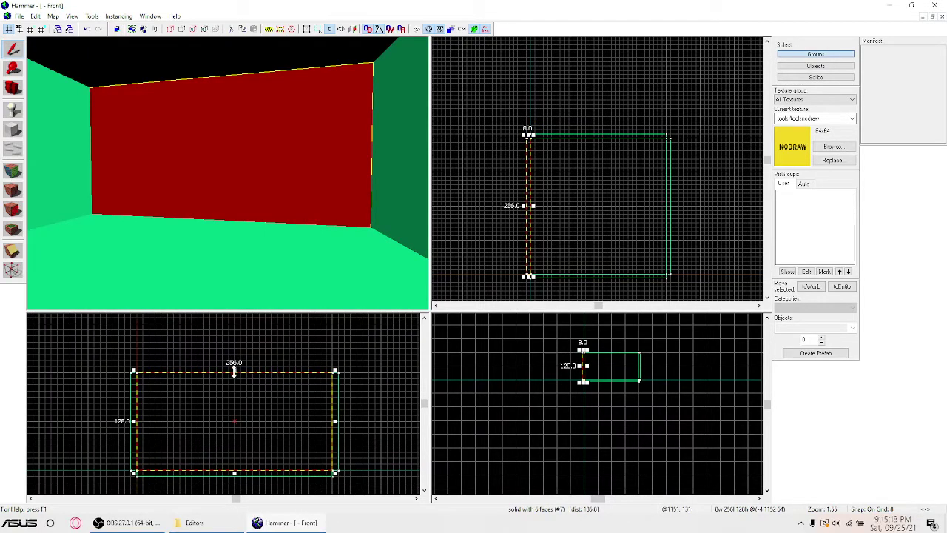
drag(234, 373, 237, 407)
key(Return)
click(130, 419)
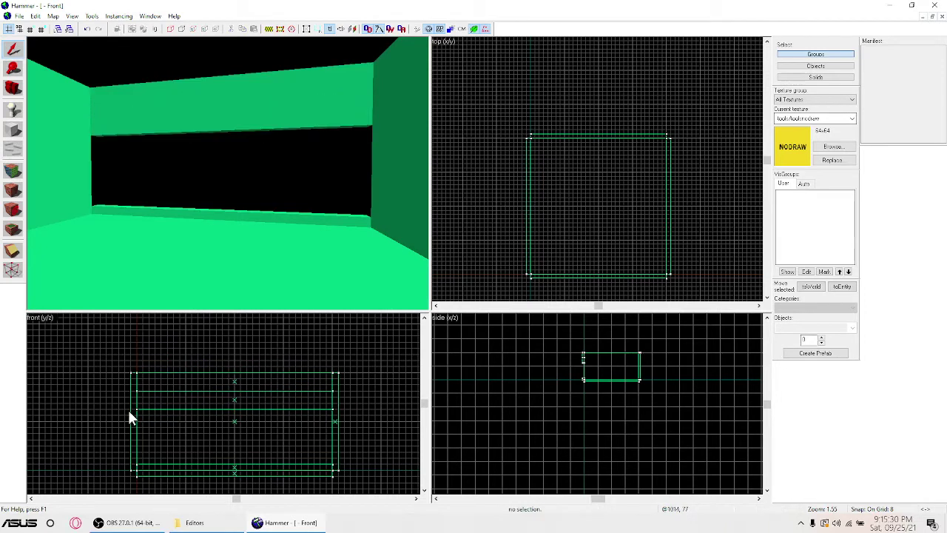
Step: Reshape the second strip into side pieces 32 units wide and 96 units high at both ends of the wall opening
click(147, 408)
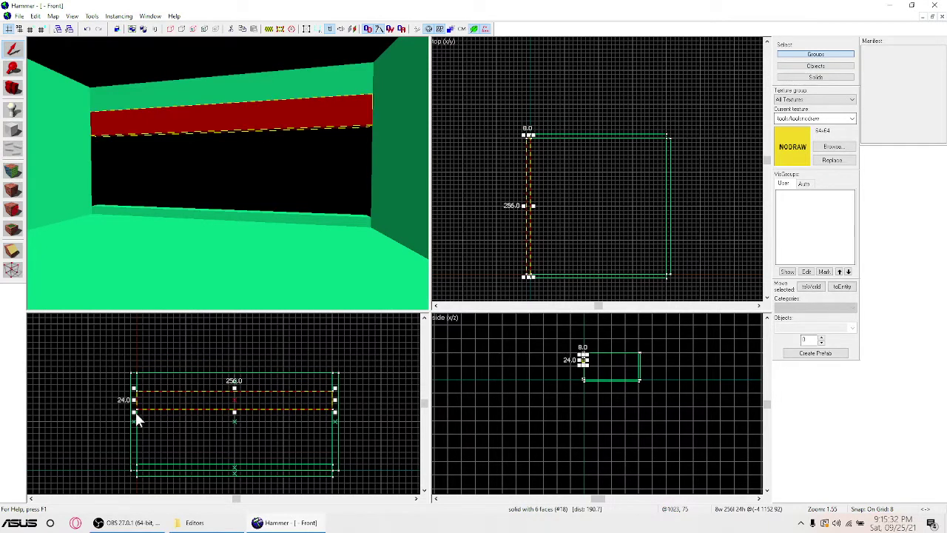
drag(135, 416, 150, 452)
key(Delete)
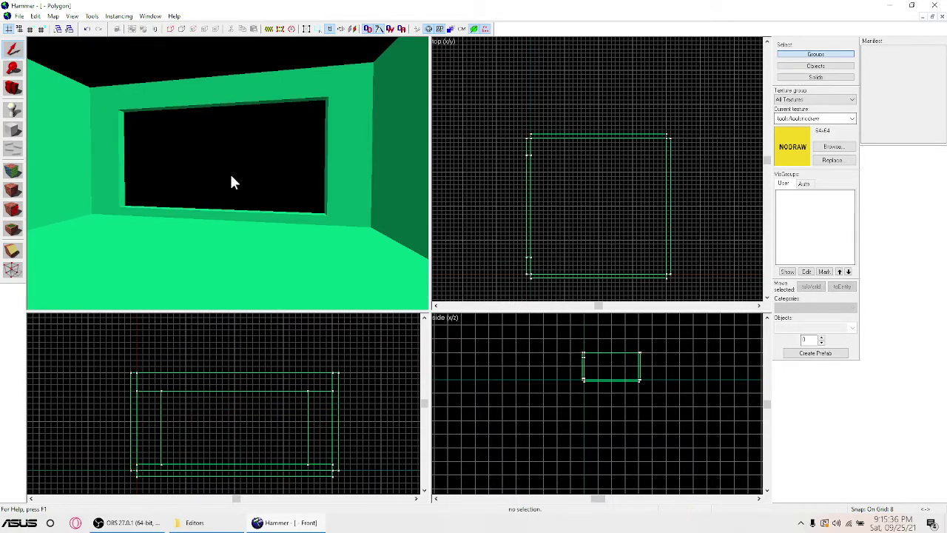
key(ctrl+z)
Step: Copy the side piece 8 units outward and stretch it into a 192 by 96 unit back panel behind the opening
scroll(524, 271, up, 4)
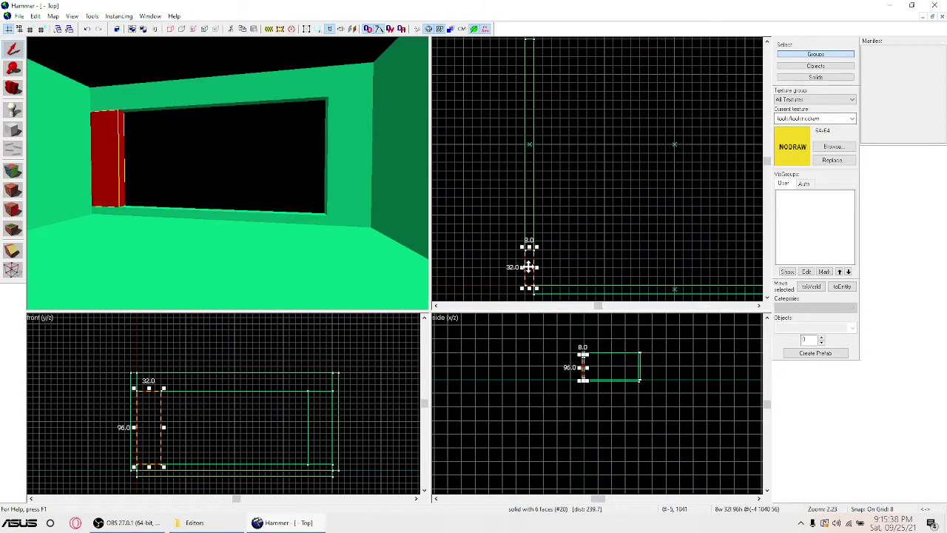
drag(526, 264, 516, 140)
scroll(514, 287, down, 3)
scroll(518, 140, up, 1)
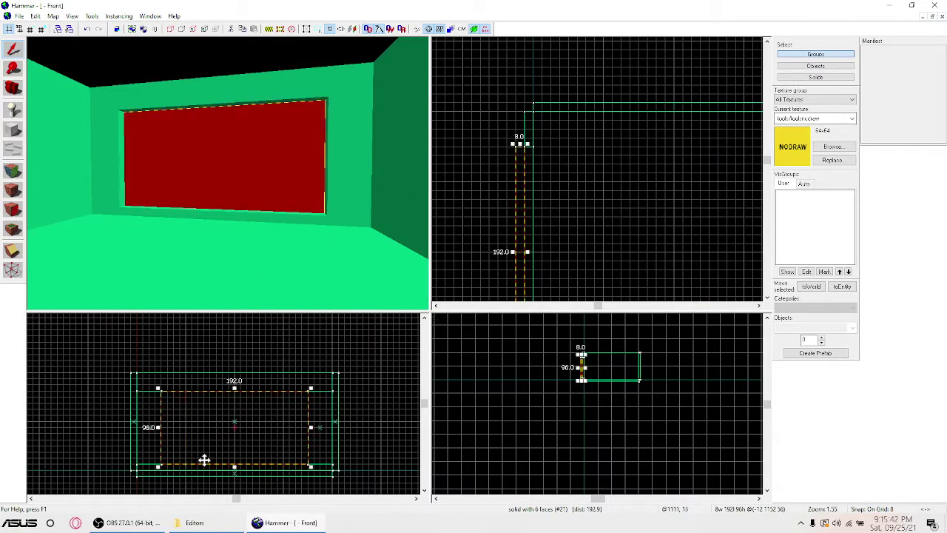
click(387, 409)
Step: Copy the back panel 8 units inward so that the copy fills the wall opening
key(z)
key(w)
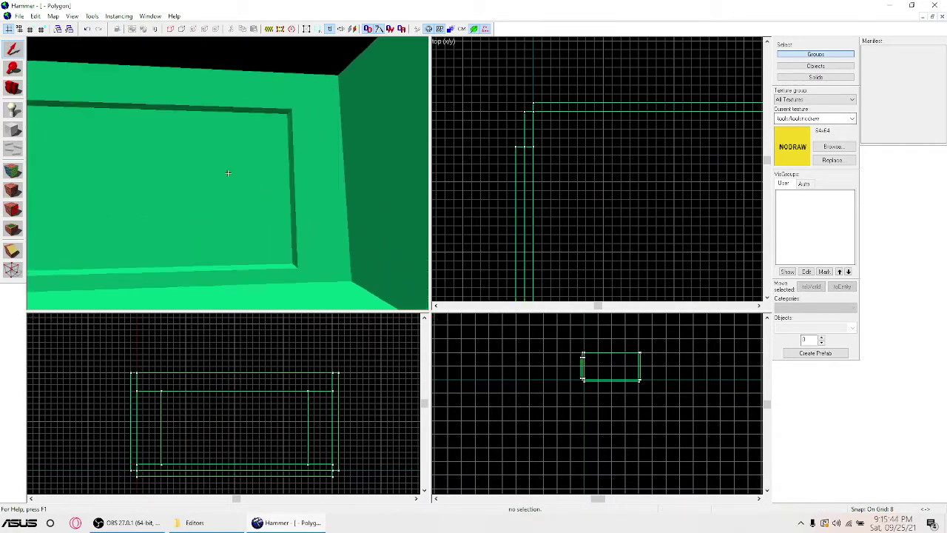
key(s)
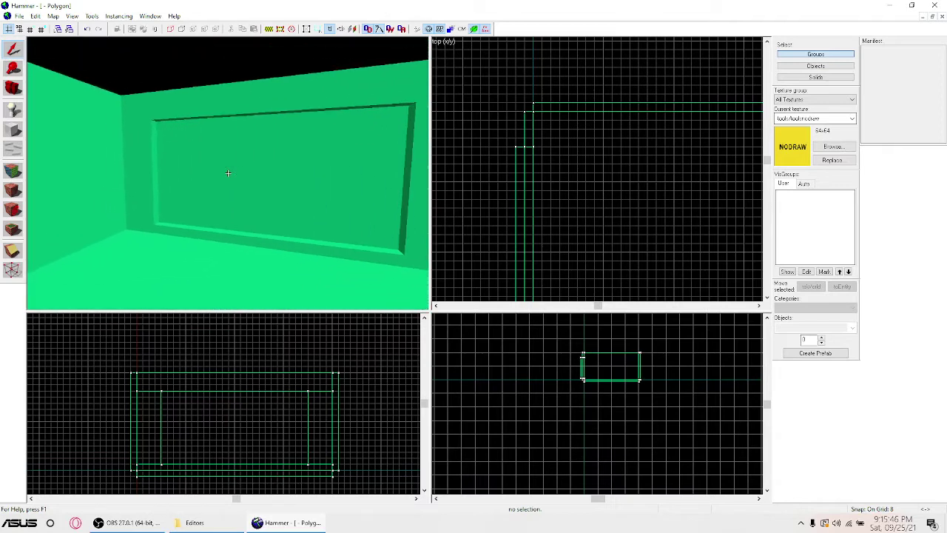
key(a)
key(w)
key(z)
click(226, 235)
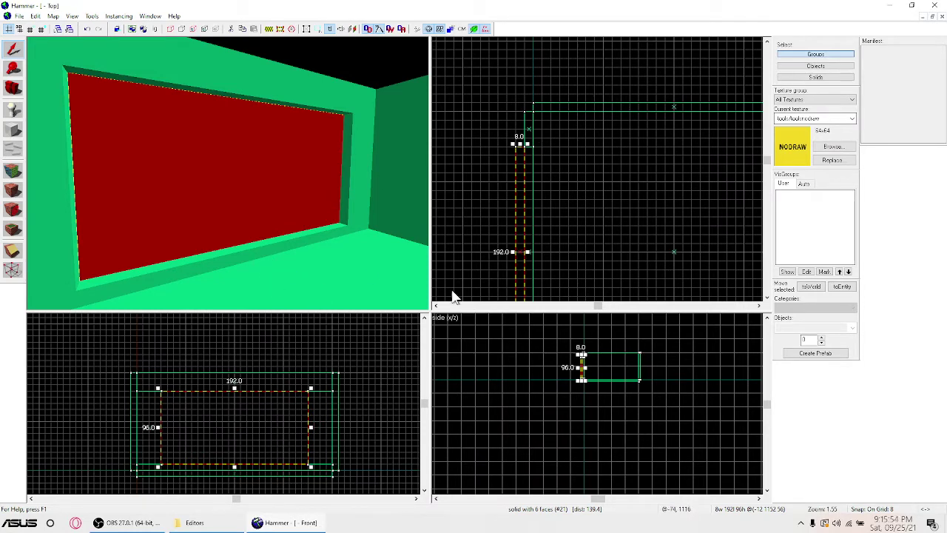
shift+drag(522, 157, 530, 146)
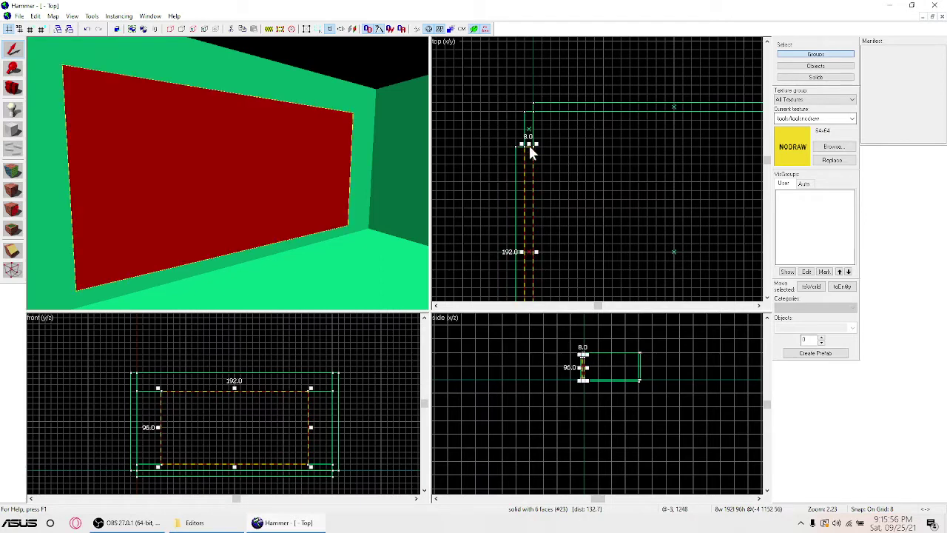
Step: Shrink the copied panel to 176 units wide, 80 units high and 1 unit thick, flush against the back panel
drag(308, 427, 304, 428)
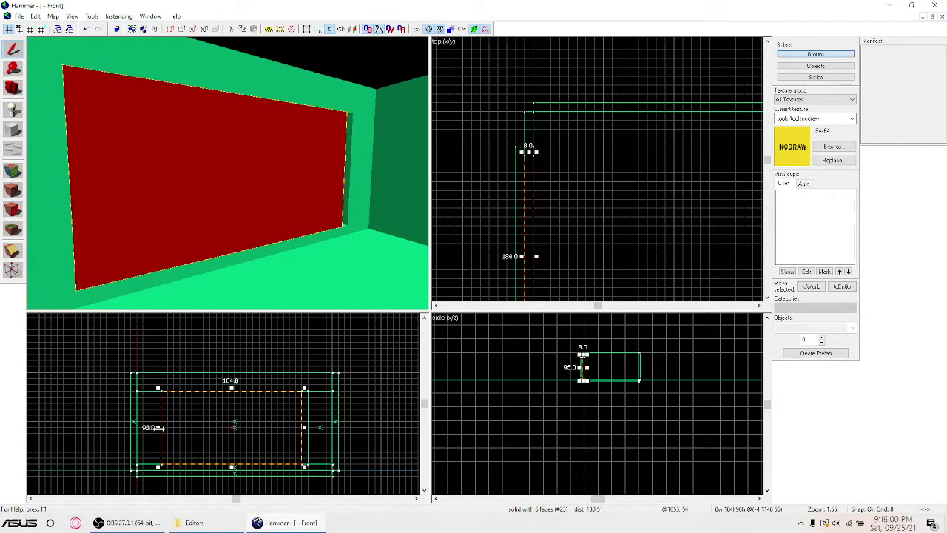
drag(157, 428, 164, 428)
drag(234, 465, 234, 460)
drag(234, 388, 233, 393)
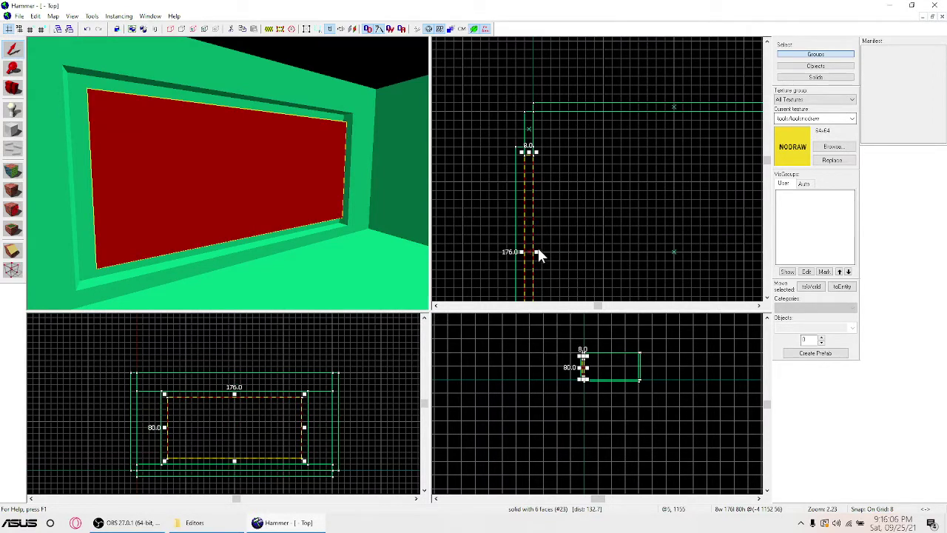
click(640, 231)
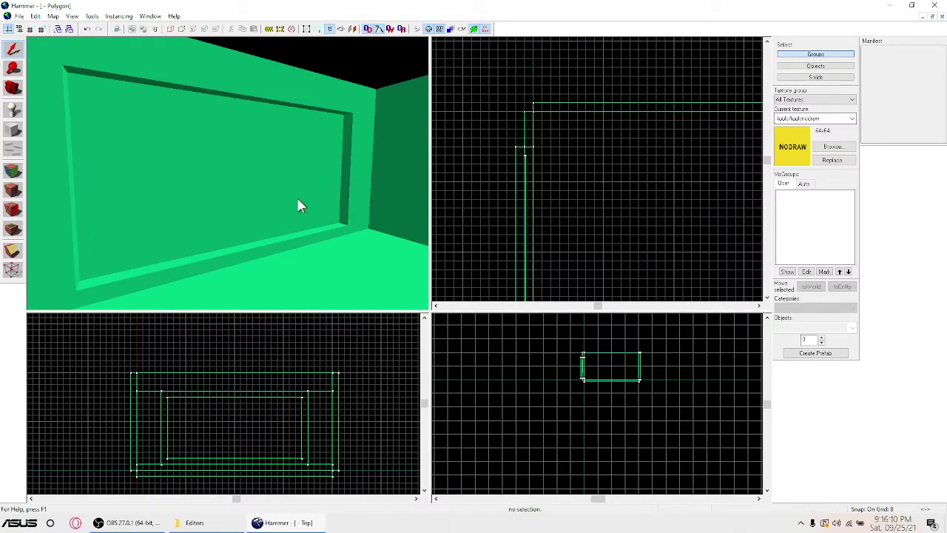
click(206, 210)
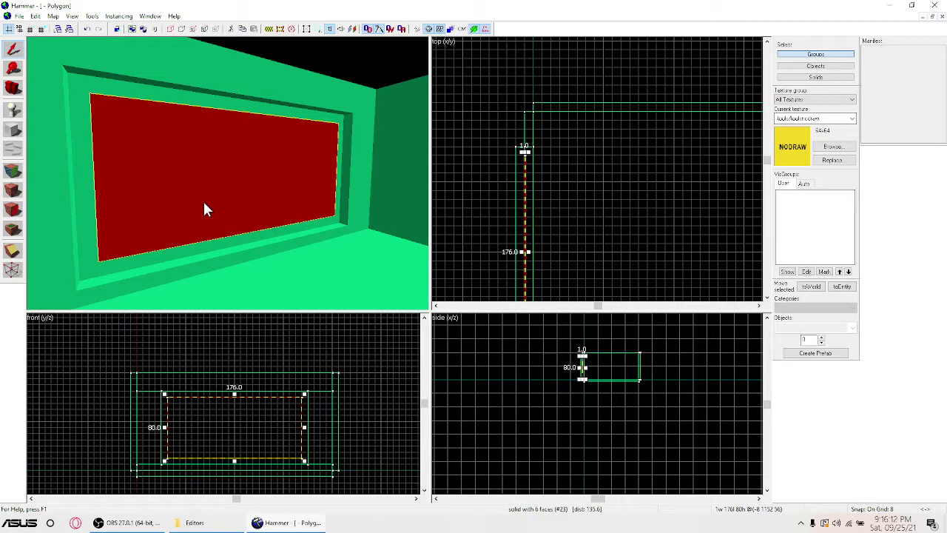
Step: Tie the thin inner panel to an entity, set its class to func_reflective_glass and apply it
scroll(155, 438, up, 3)
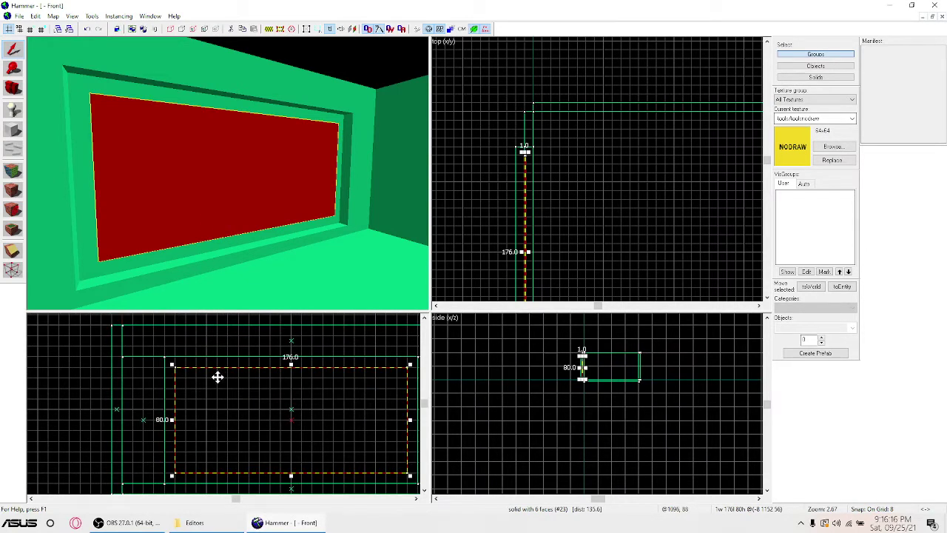
key(ctrl+t)
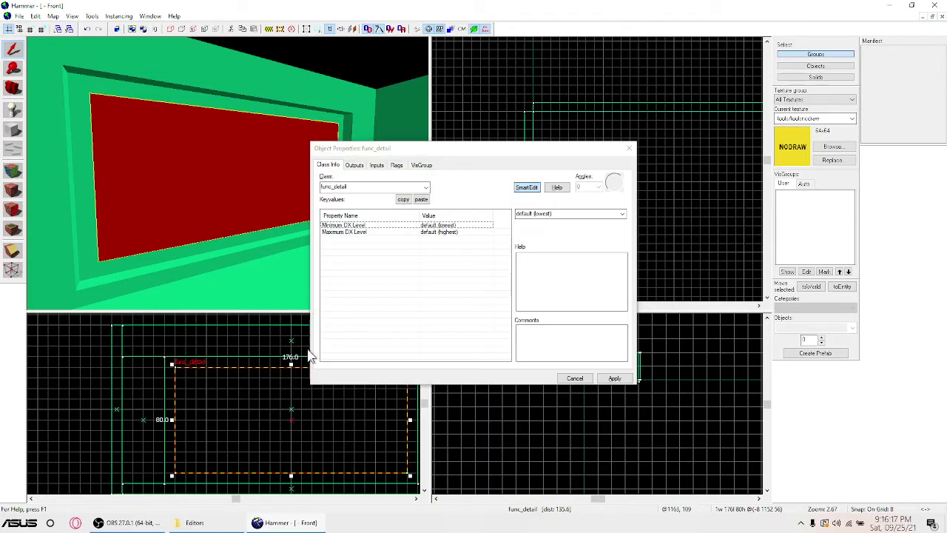
click(426, 187)
scroll(347, 248, down, 4)
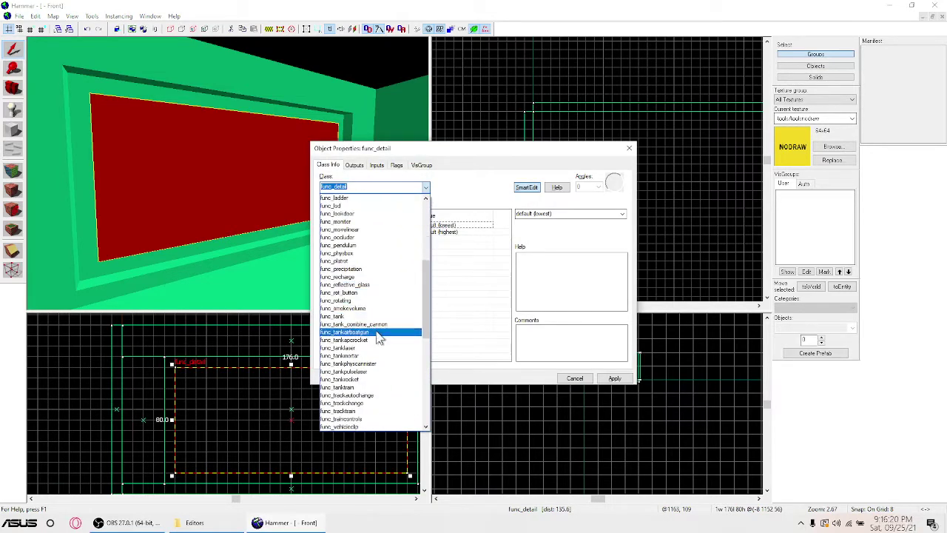
scroll(378, 338, down, 3)
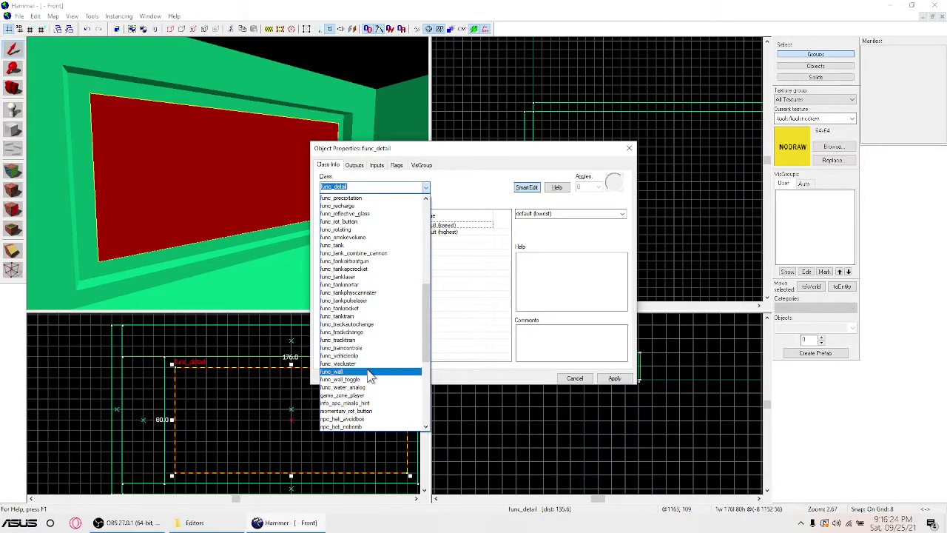
scroll(366, 337, up, 2)
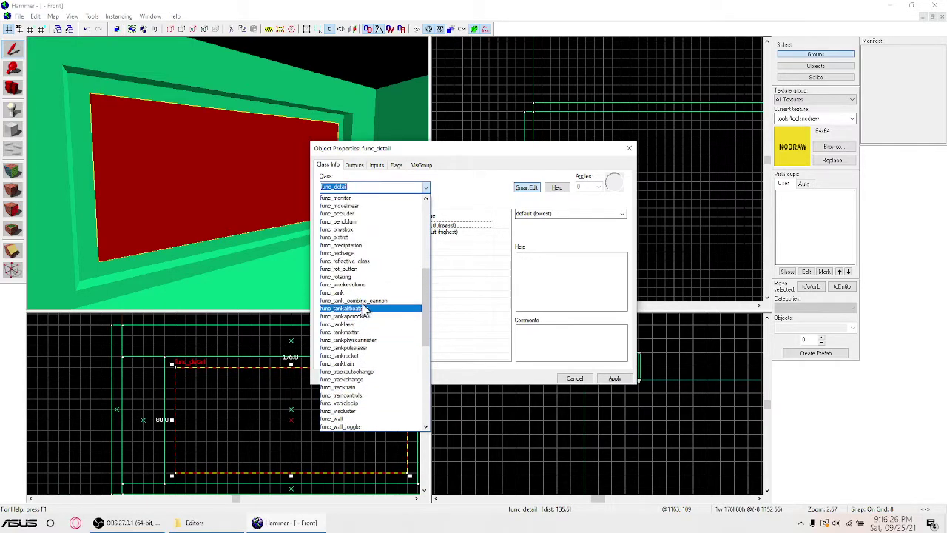
click(361, 262)
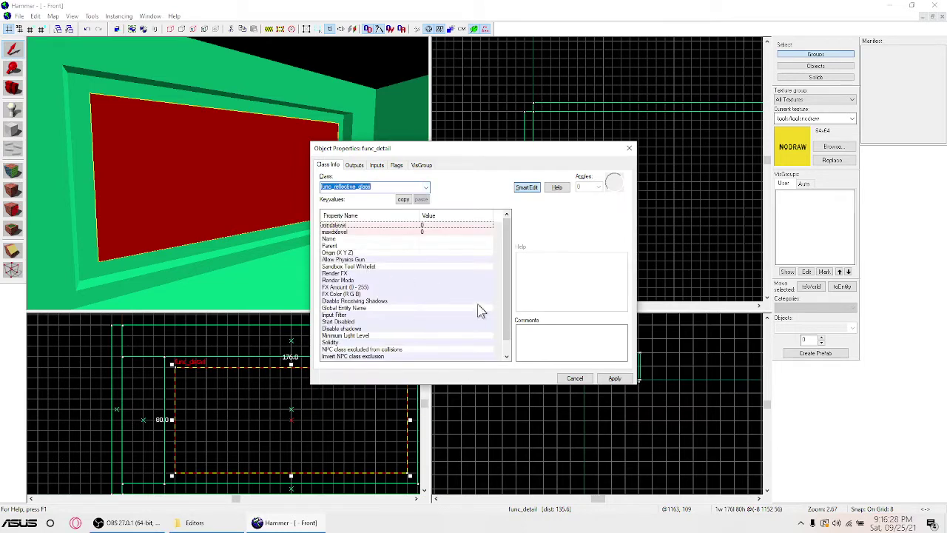
click(614, 378)
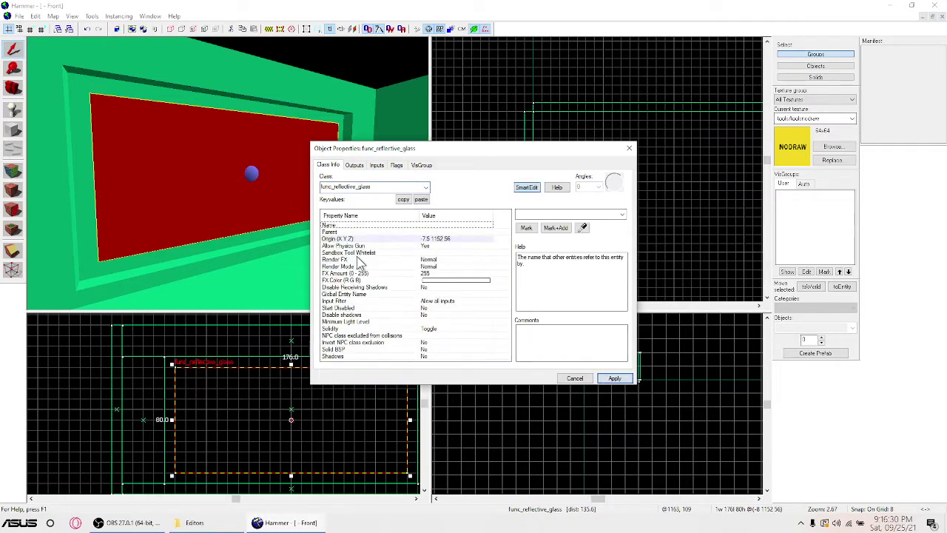
click(340, 246)
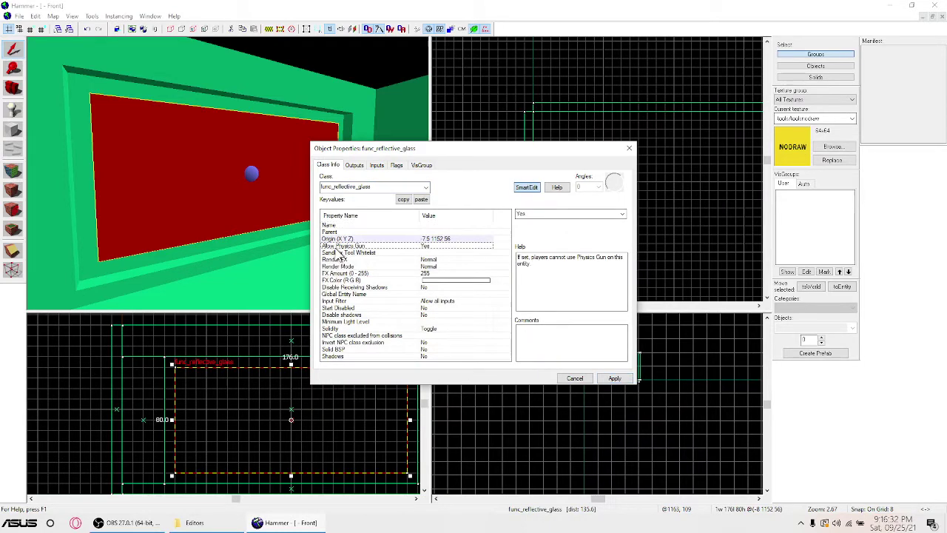
click(629, 148)
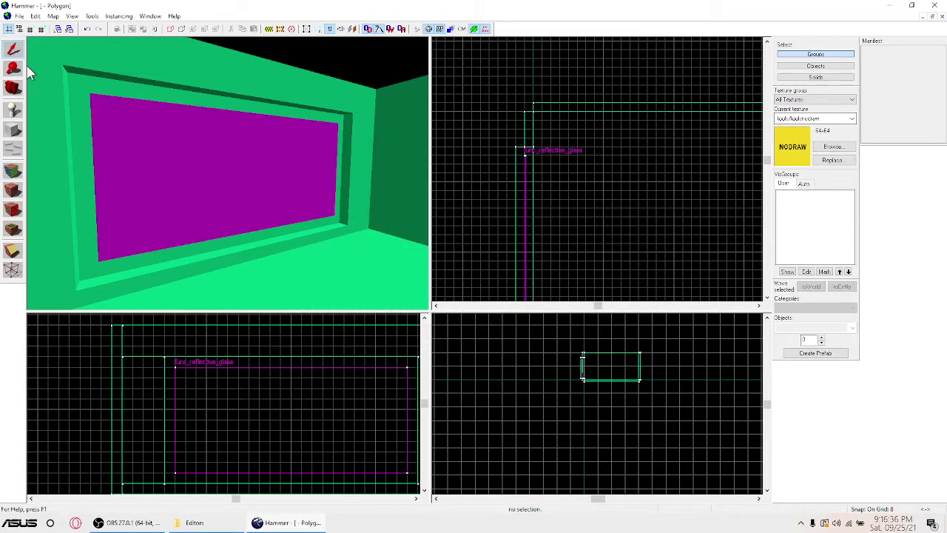
Step: Switch the 3D view to textured display and choose glass/reflectiveglass001 as the face-editing texture, using the filter "reflective"
click(39, 41)
click(59, 109)
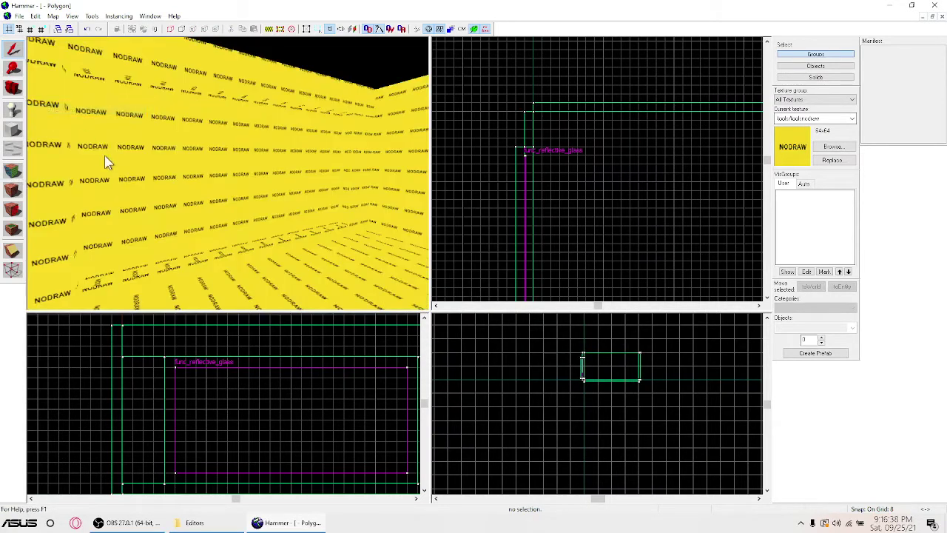
click(13, 170)
click(445, 295)
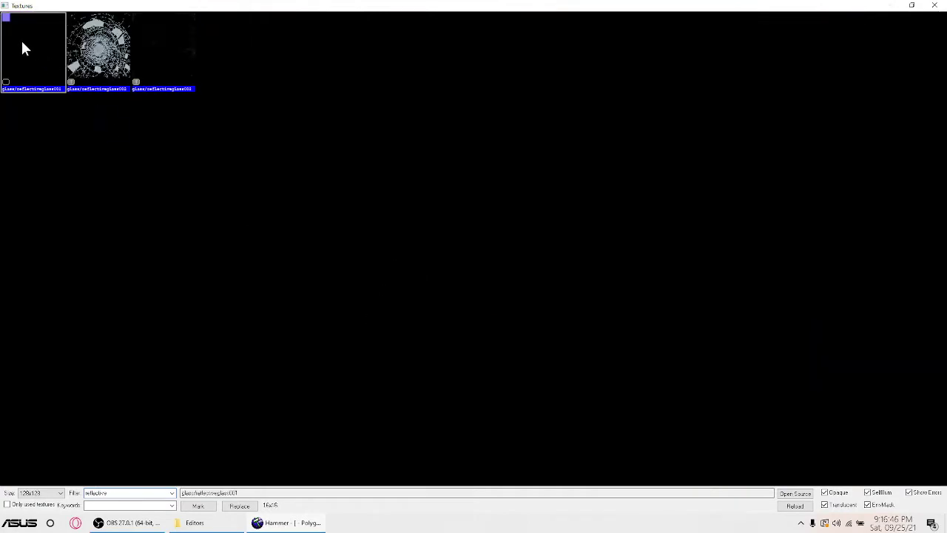
double_click(42, 47)
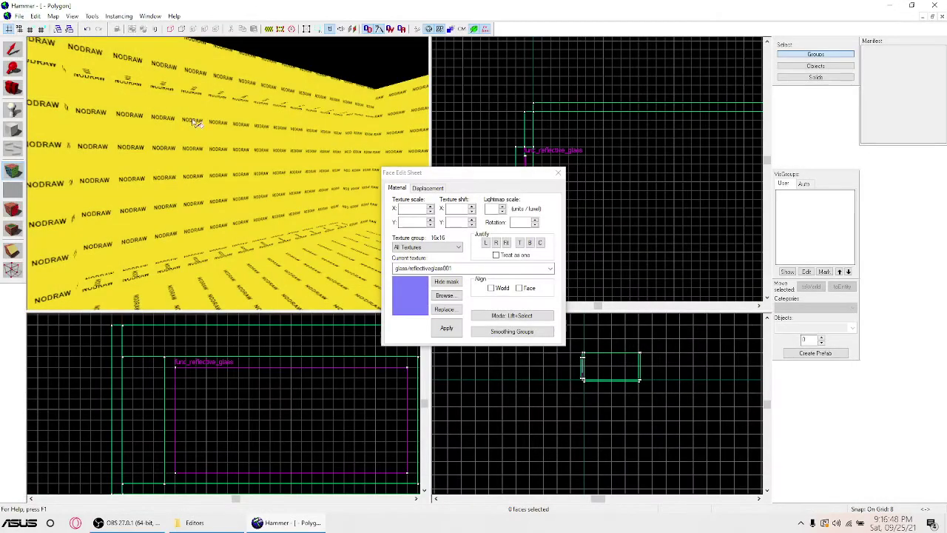
Step: Apply the reflective glass texture to the room-facing side of the thin func_reflective_glass panel
right_click(229, 170)
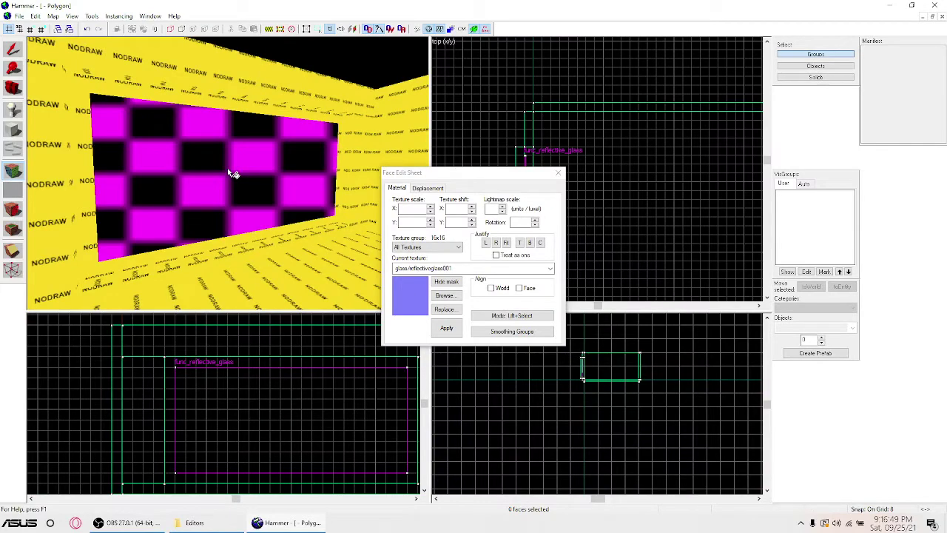
click(12, 173)
key(z)
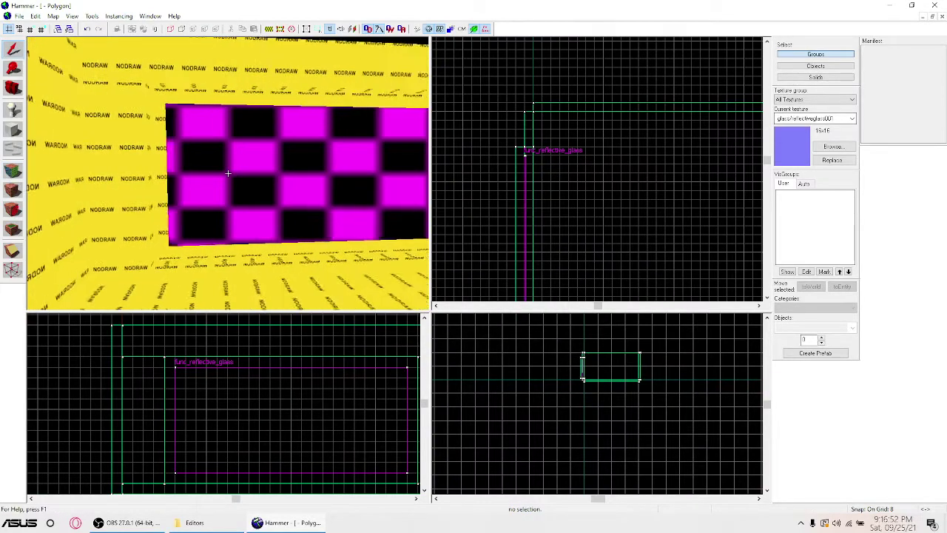
key(d)
key(a)
key(s)
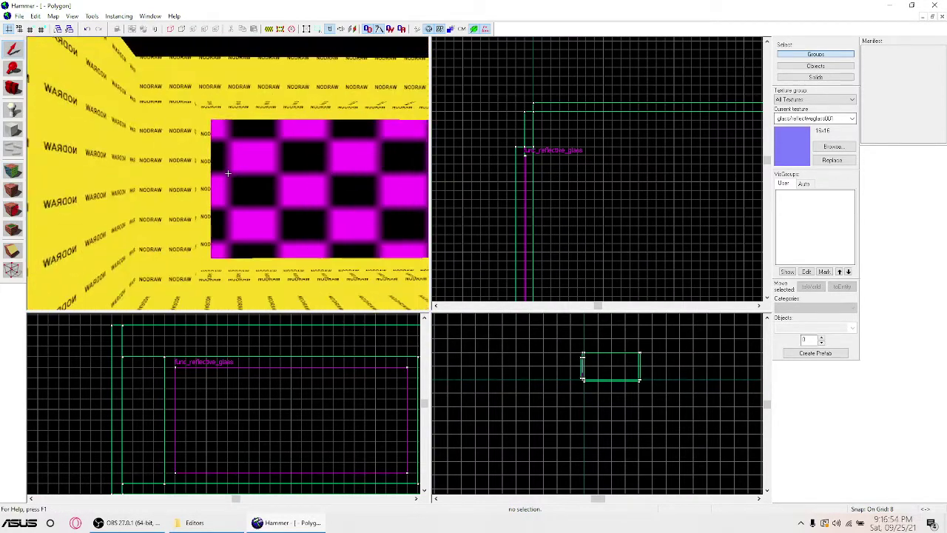
Step: Texture the back panel's visible border around the mirror with wood/woodshelf008a, found with the filter "wood", and fit it to the face
click(13, 169)
click(449, 297)
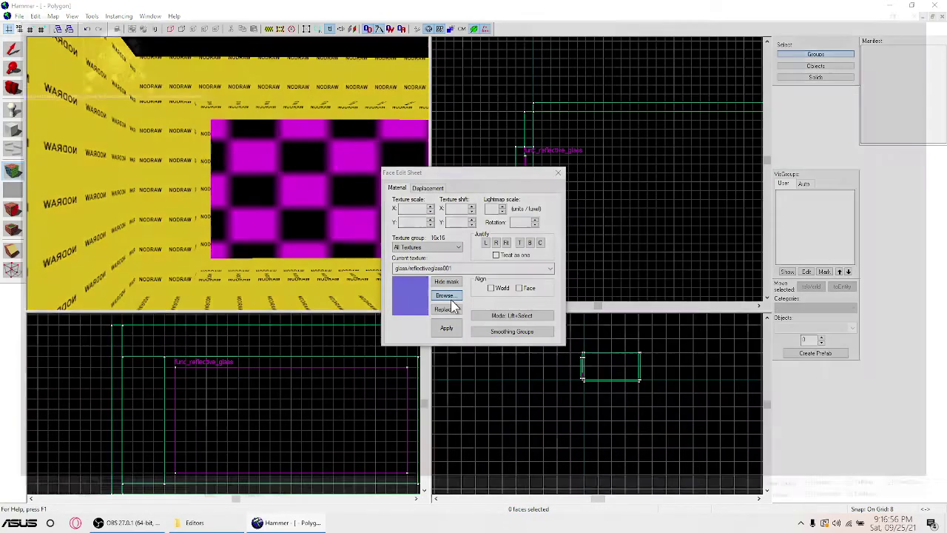
text(wood)
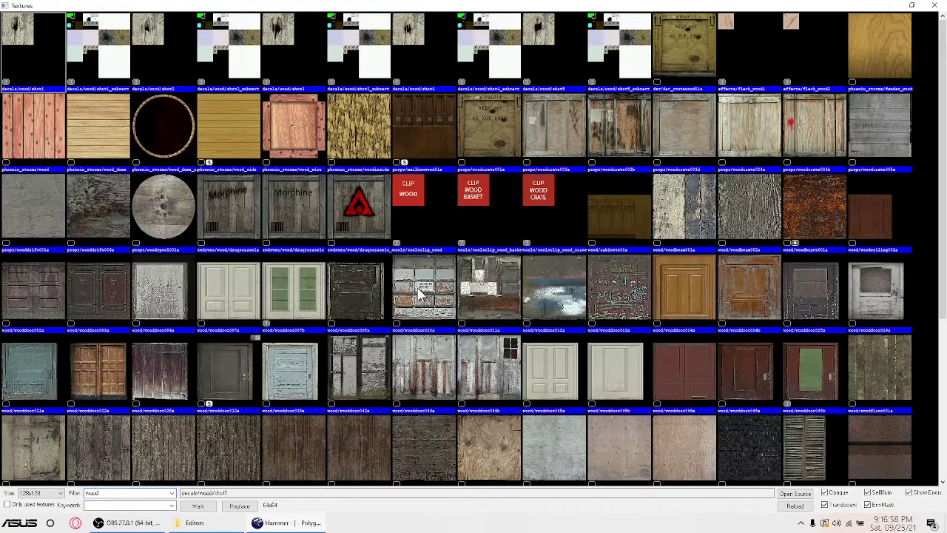
double_click(680, 450)
right_click(205, 174)
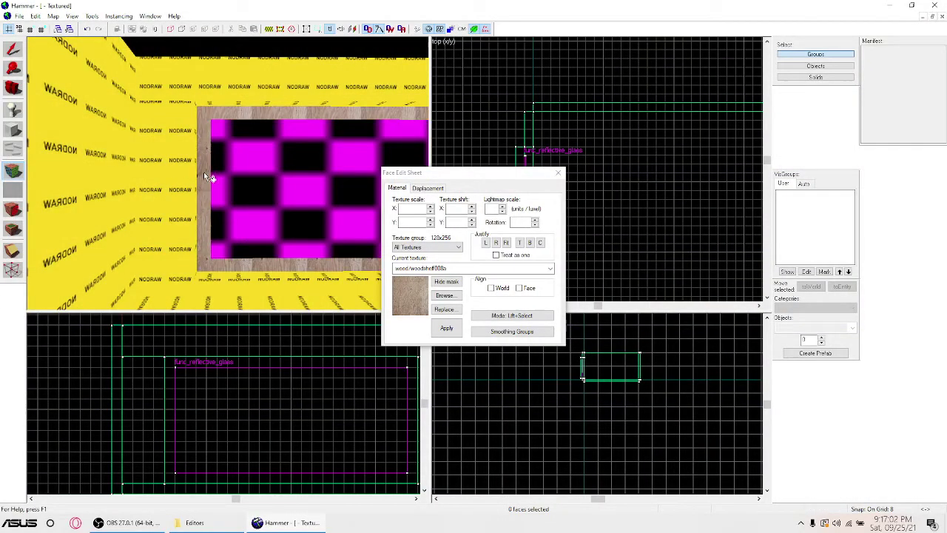
click(205, 176)
click(506, 244)
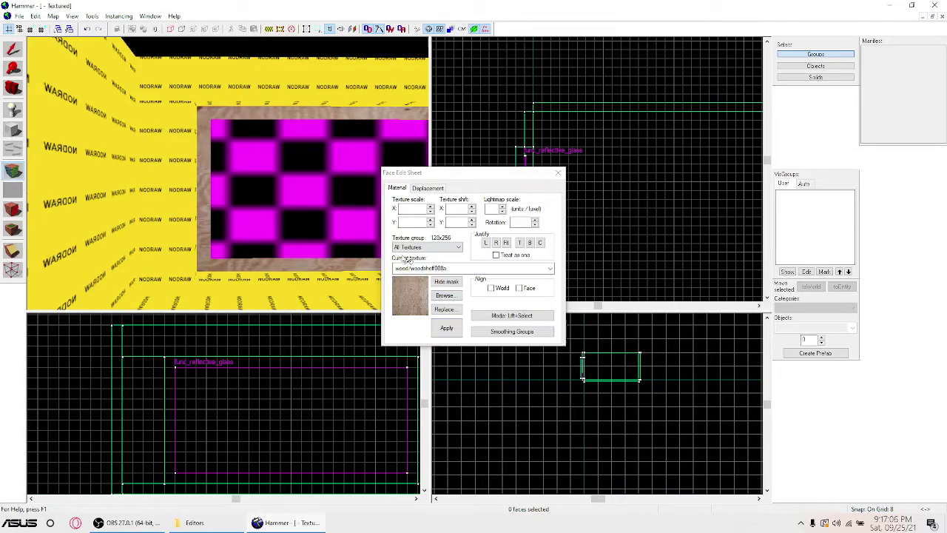
Step: Choose dev/dev_measurewall01d as the face-editing texture, using the filter "wall"
click(445, 296)
text(wall)
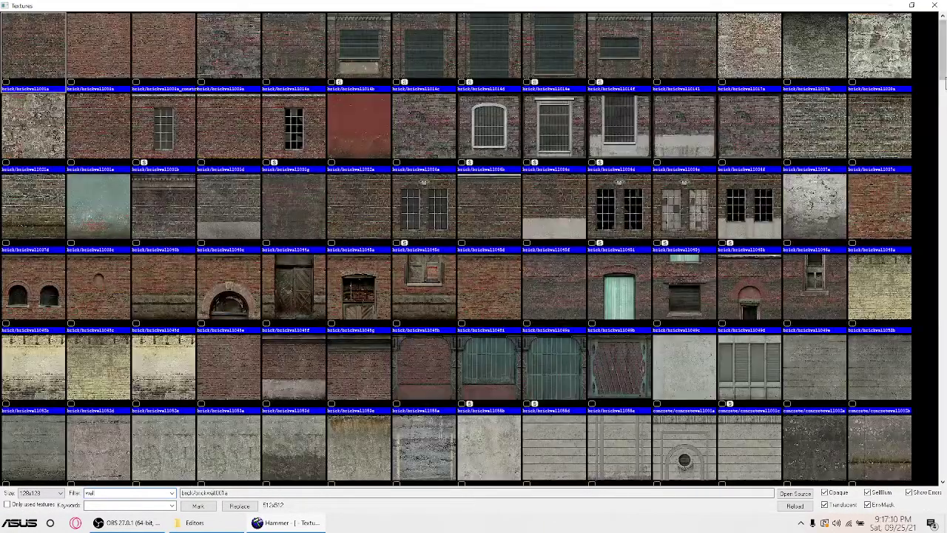
drag(943, 74, 924, 218)
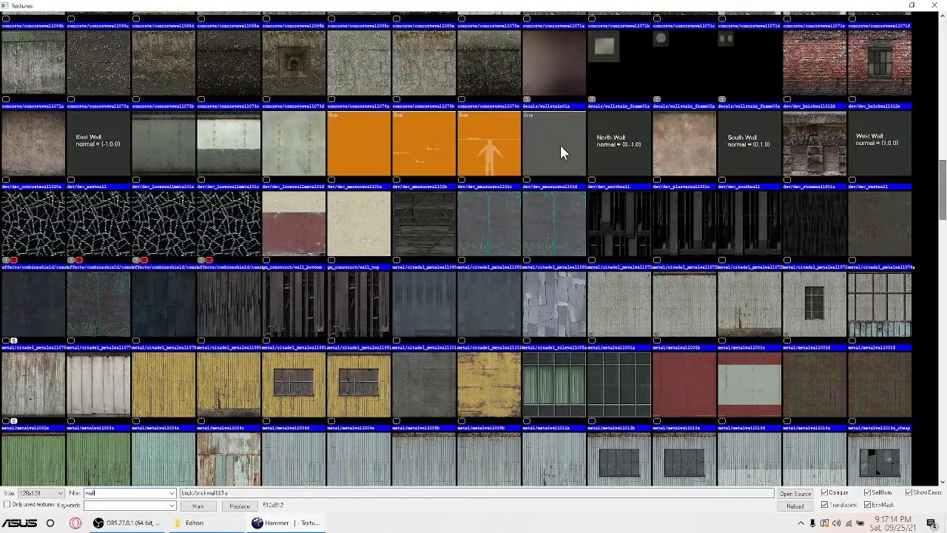
click(549, 148)
double_click(548, 142)
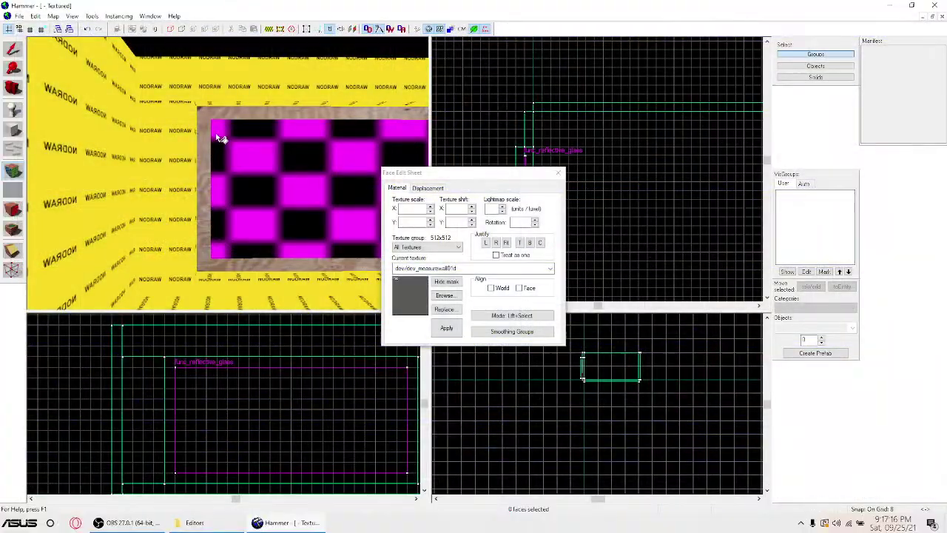
Step: Apply dev/dev_measurewall01d to the room-facing sides of the four wall pieces around the mirror opening, undoing any misplaced application
right_click(159, 99)
click(160, 112)
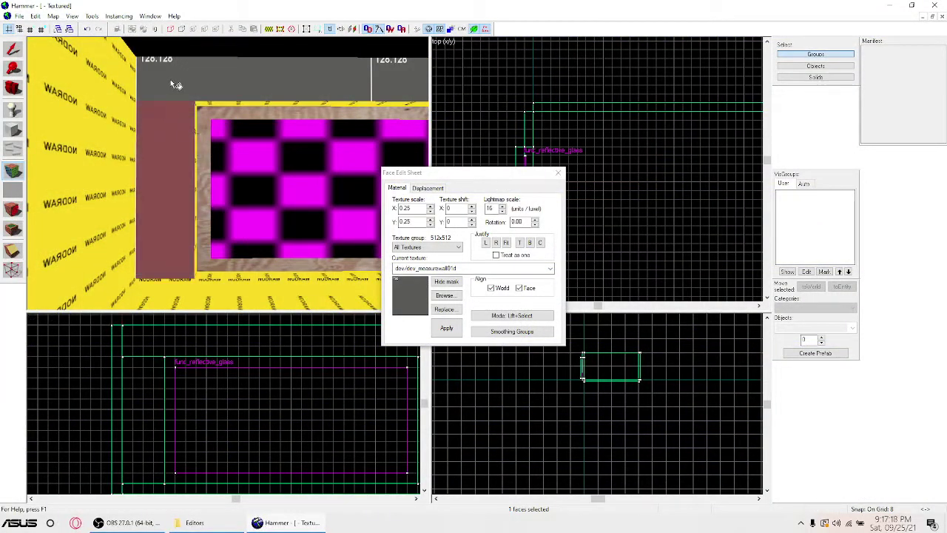
click(210, 279)
key(w)
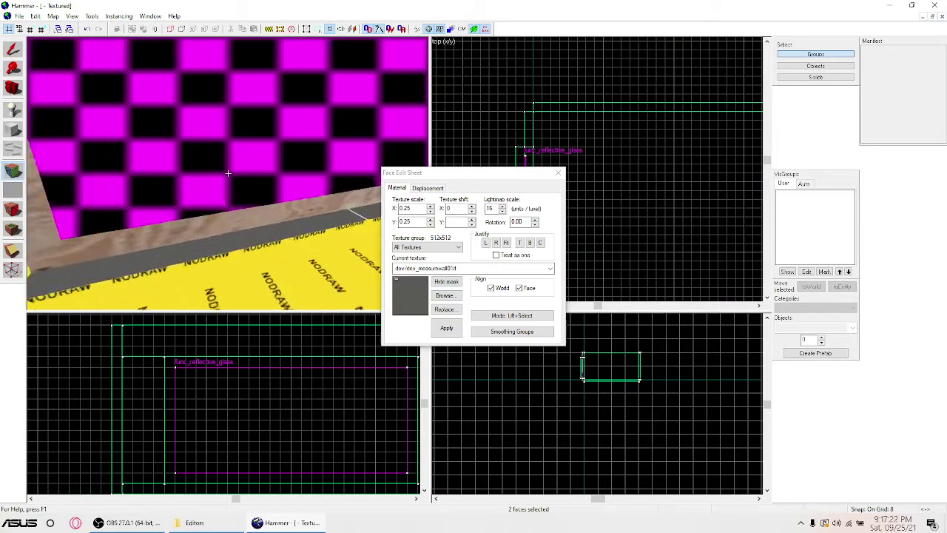
key(ctrl+z)
key(z)
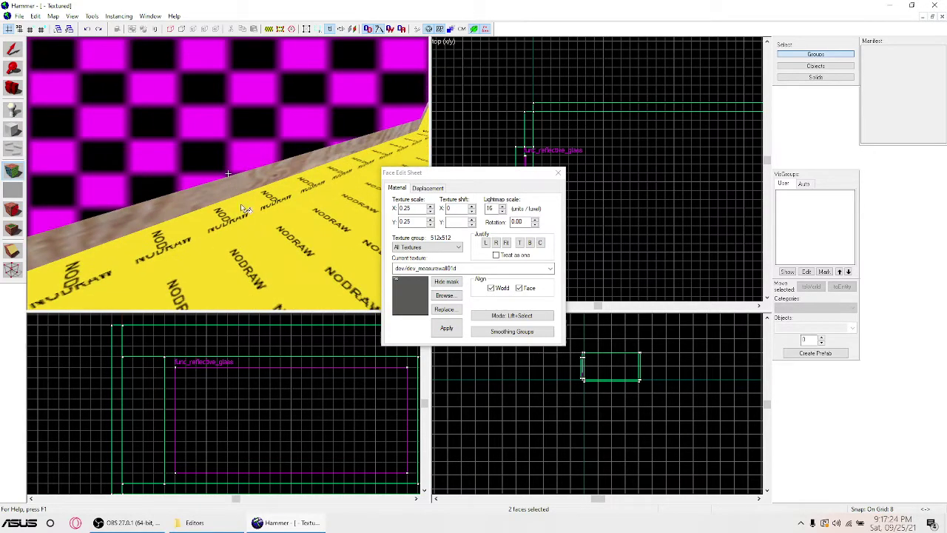
right_click(245, 223)
key(z)
key(s)
key(z)
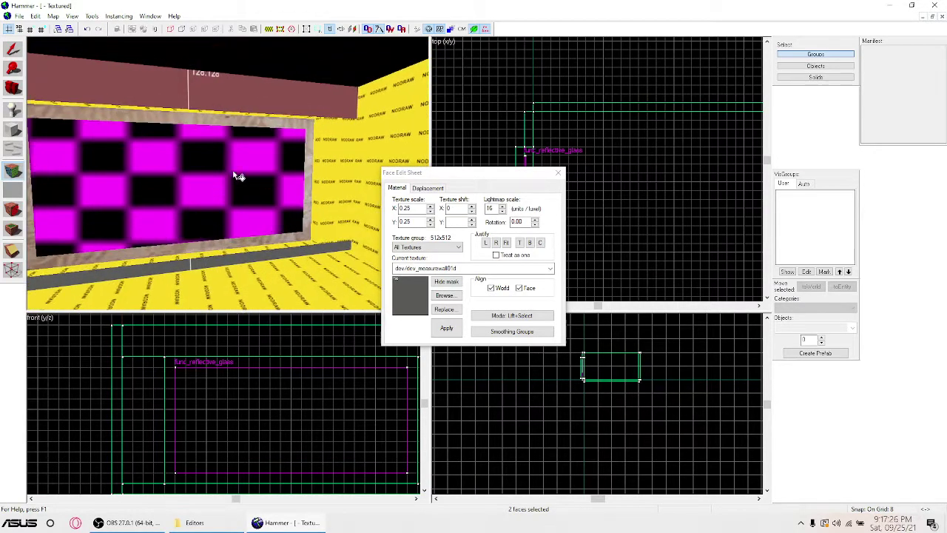
click(347, 152)
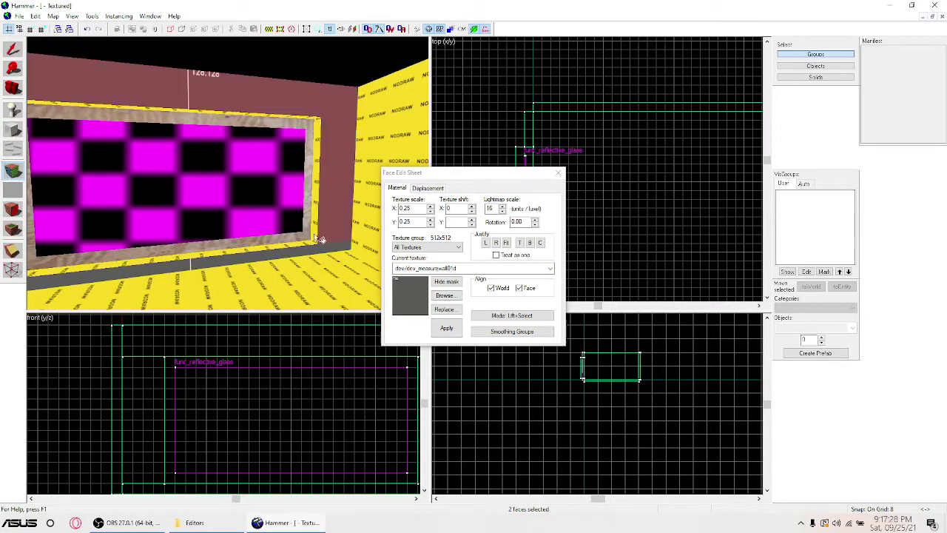
Step: Select the four wall faces around the opening, treat them as one and justify their texture to the top and left
key(Left)
ctrl+click(172, 150)
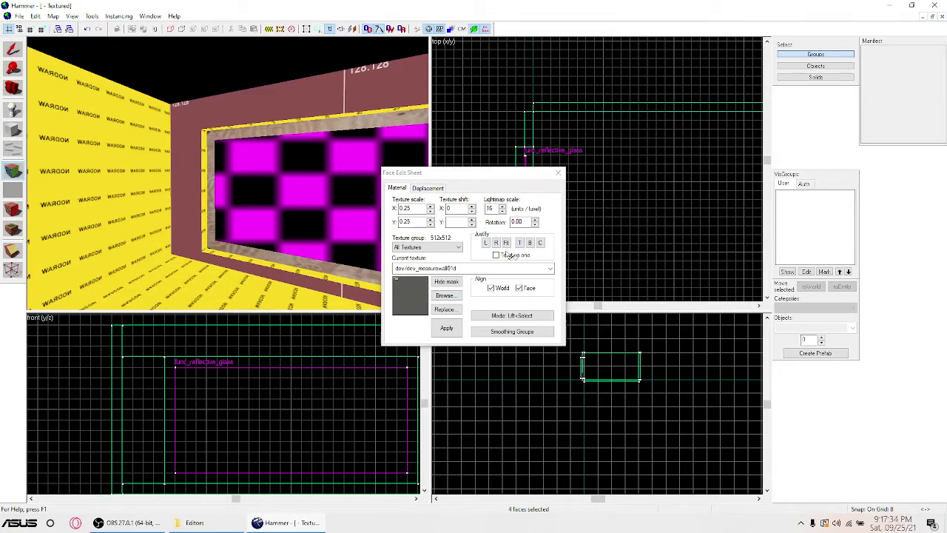
click(497, 255)
click(519, 243)
click(486, 242)
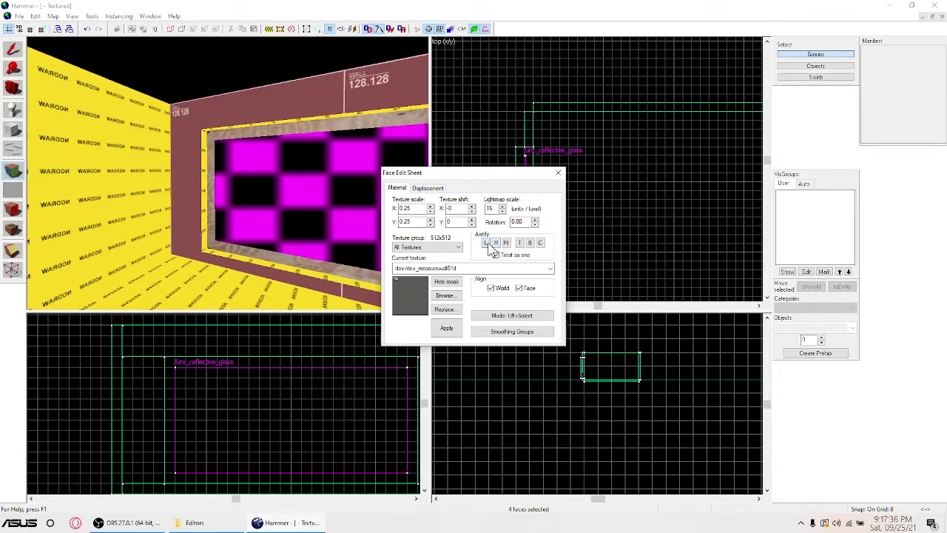
Step: Texture the three remaining room walls with dev/dev_measurewall01d and align the mirrored textures to the face
right_click(116, 116)
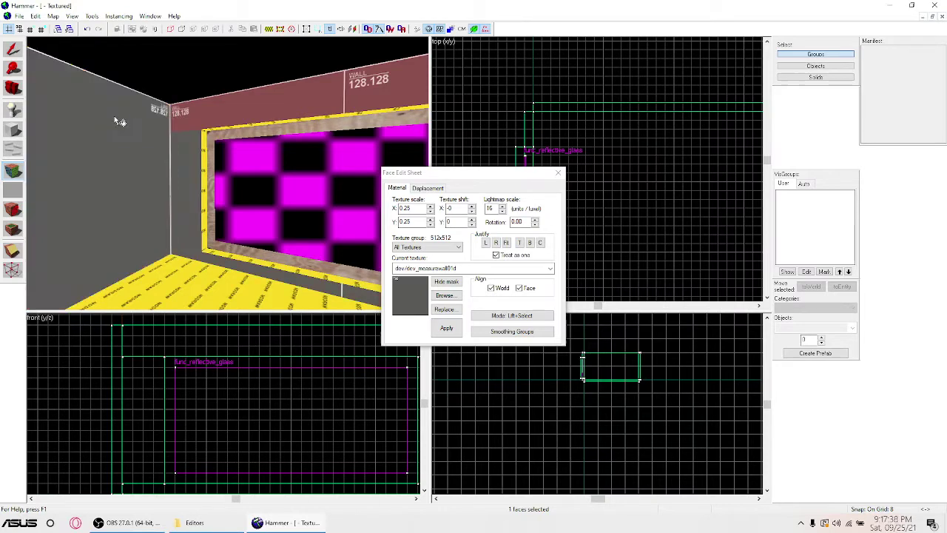
key(z)
key(z)
click(228, 175)
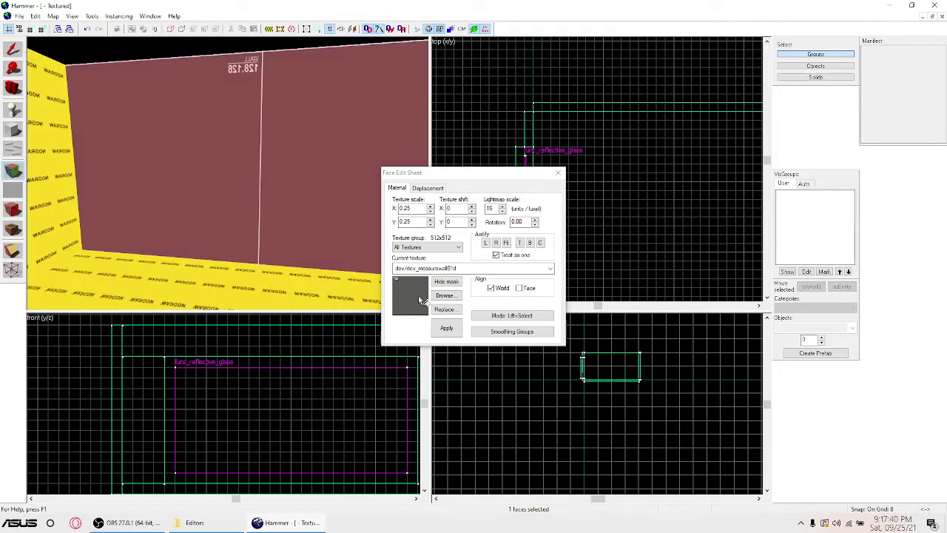
click(520, 287)
mouse_move(229, 156)
mouse_down()
mouse_move(192, 173)
mouse_move(225, 173)
mouse_up()
click(228, 173)
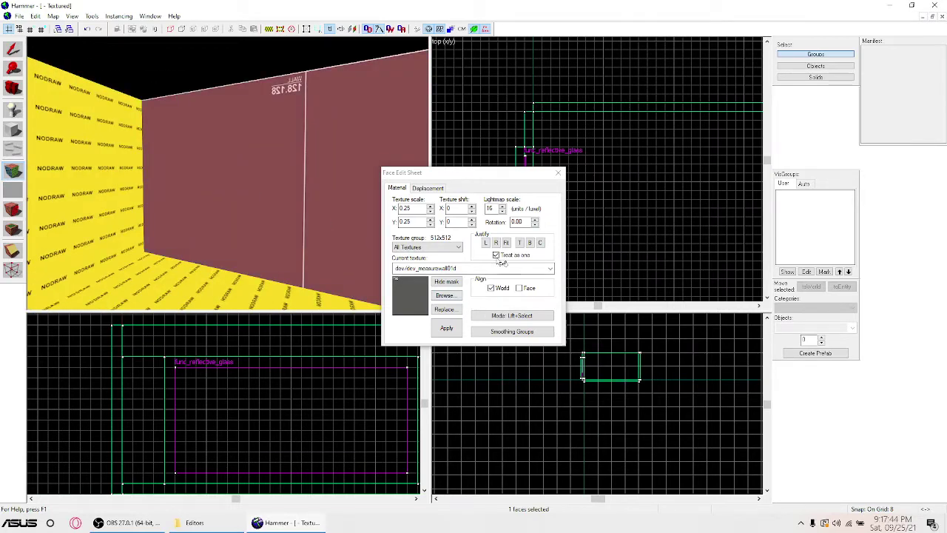
click(525, 292)
drag(148, 173, 228, 172)
key(z)
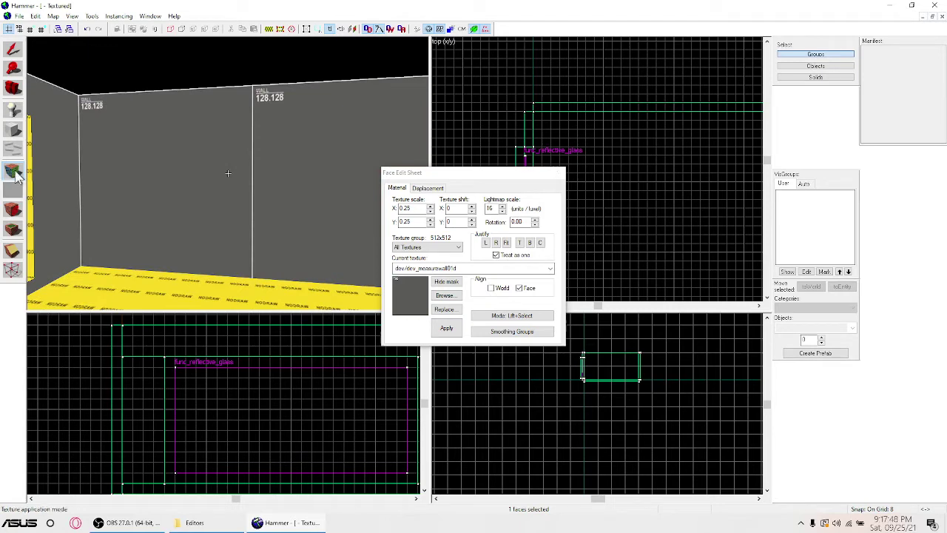
Step: Apply dev/dev_measurewall01d to the narrow inner edges of the mirror opening on all four sides
click(12, 171)
key(z)
key(w)
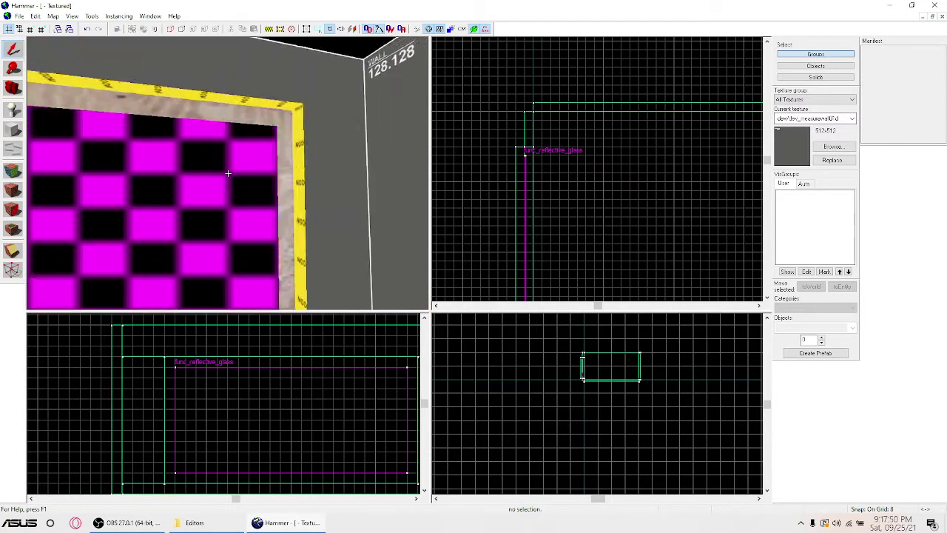
key(z)
click(13, 170)
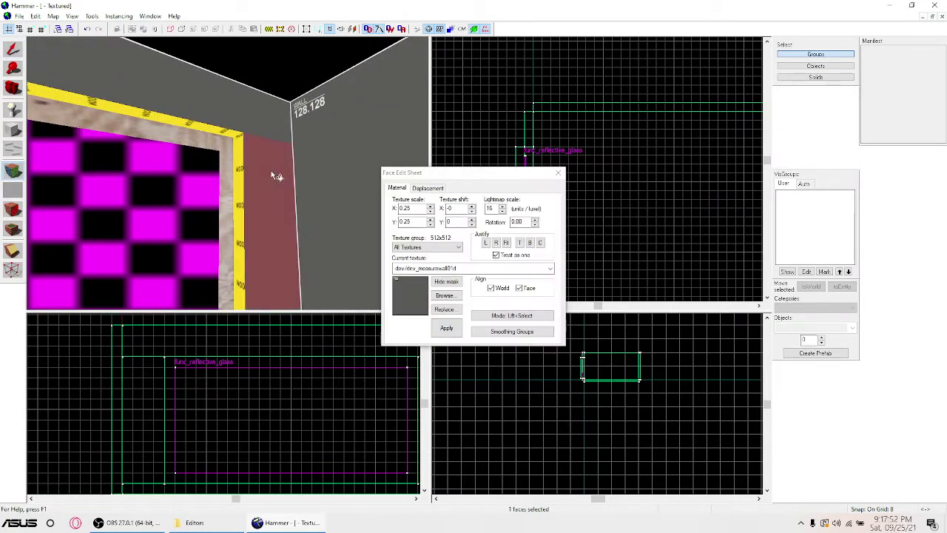
right_click(239, 159)
click(221, 121)
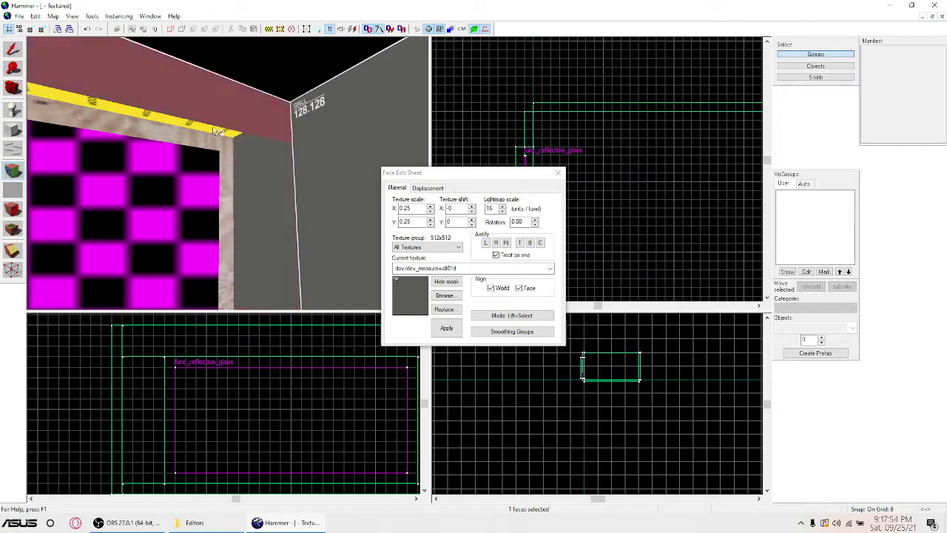
right_click(211, 133)
key(z)
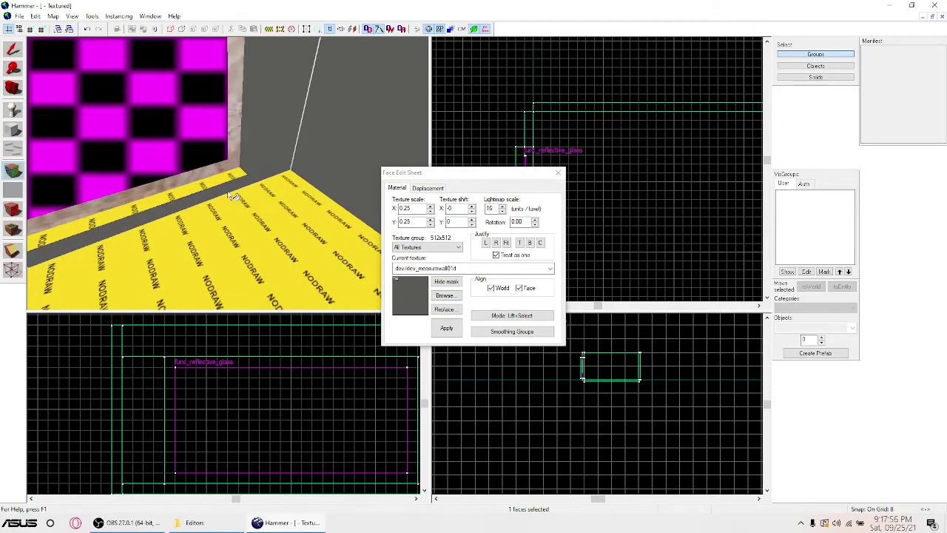
right_click(220, 182)
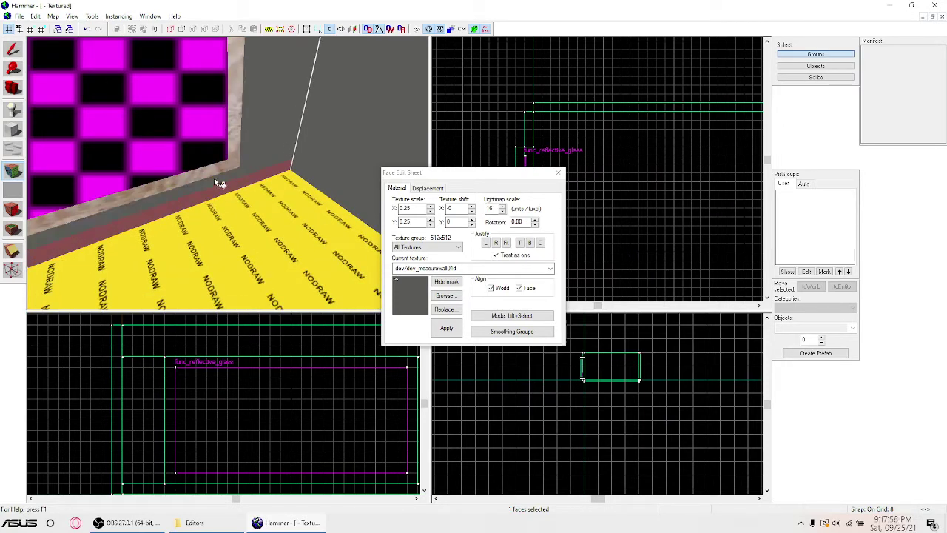
key(z)
drag(228, 173, 218, 177)
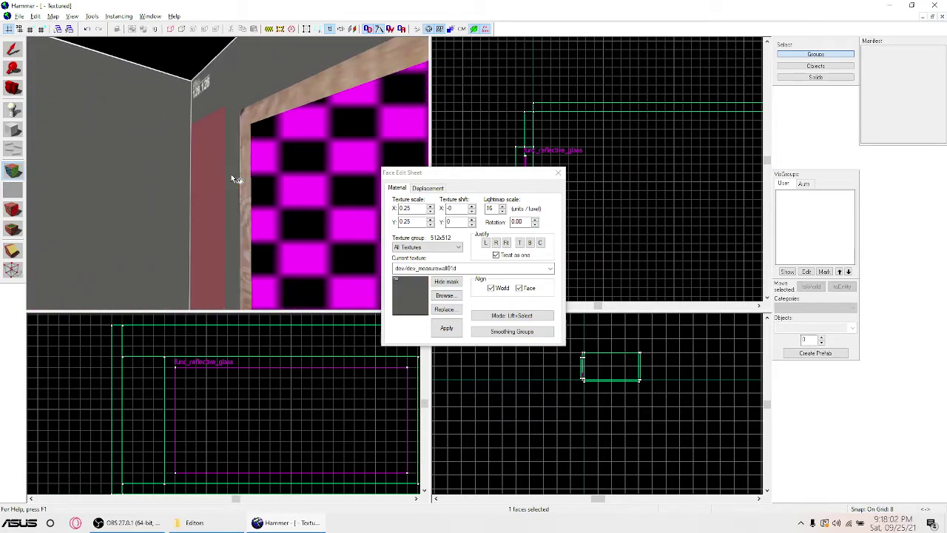
Step: Try dev/dev_blendmeasure as the floor texture, using the filter "dev", and select the floor face
drag(231, 175, 228, 173)
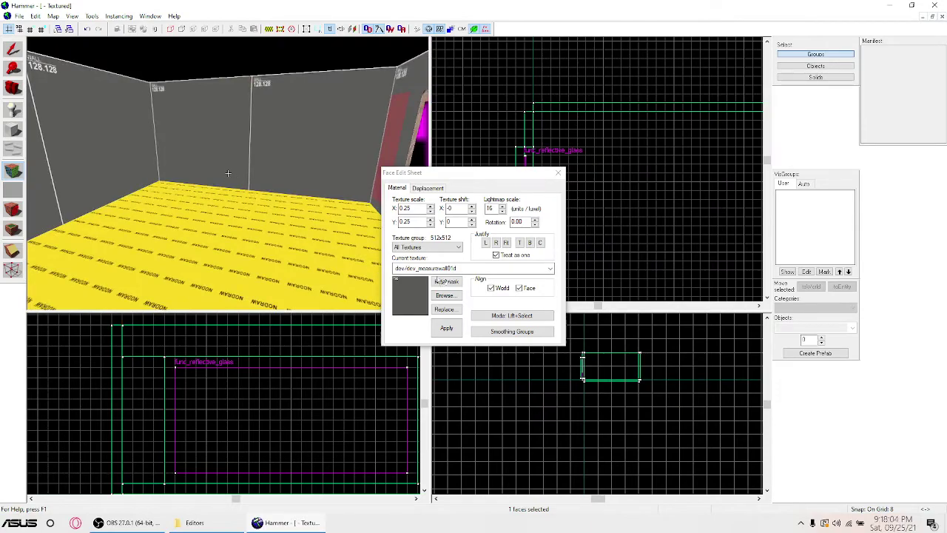
click(445, 295)
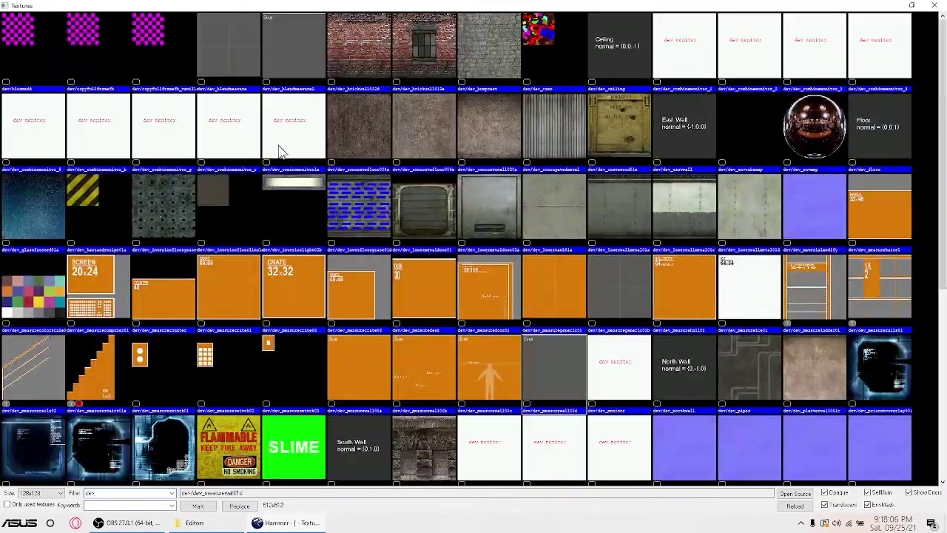
double_click(228, 55)
click(218, 228)
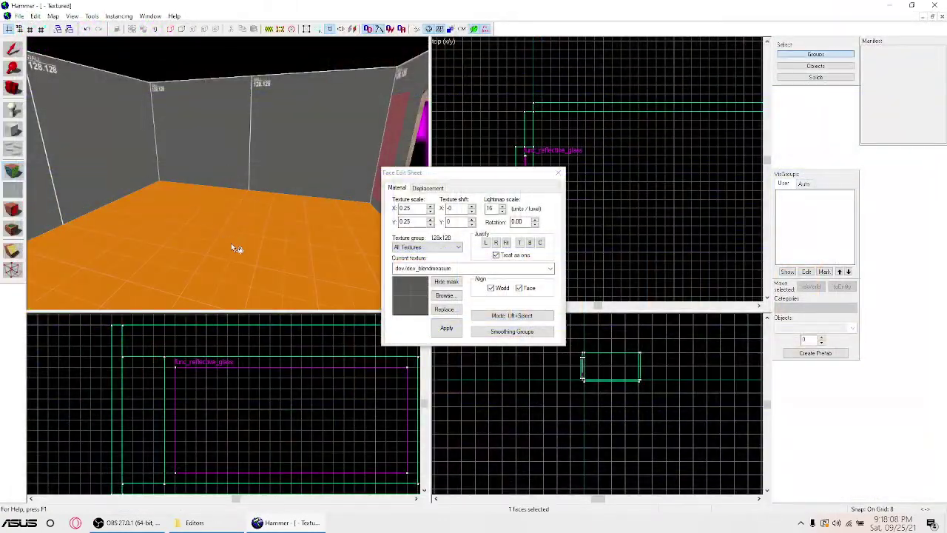
click(232, 241)
click(295, 157)
click(244, 209)
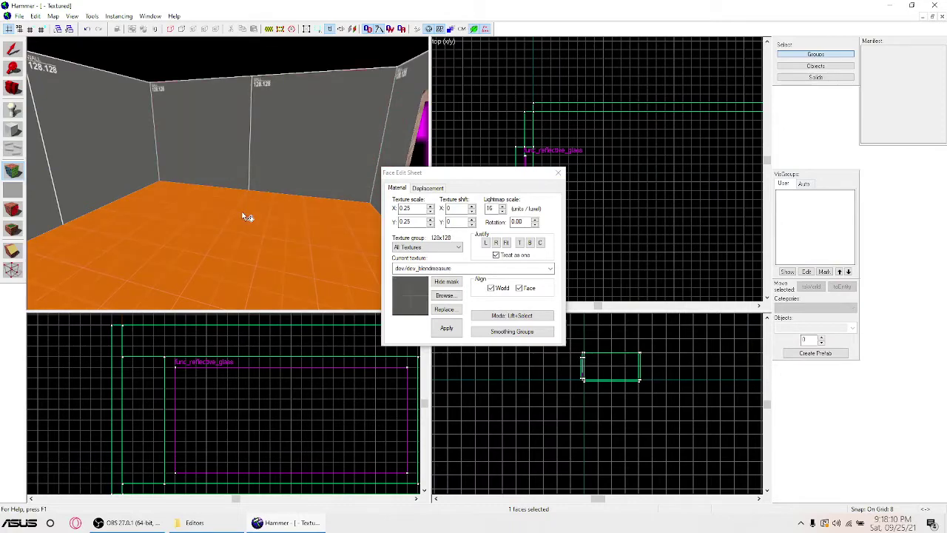
Step: Choose dev/dev_measuregeneric01 from the "dev" textures as the floor's texture and leave face editing
click(446, 296)
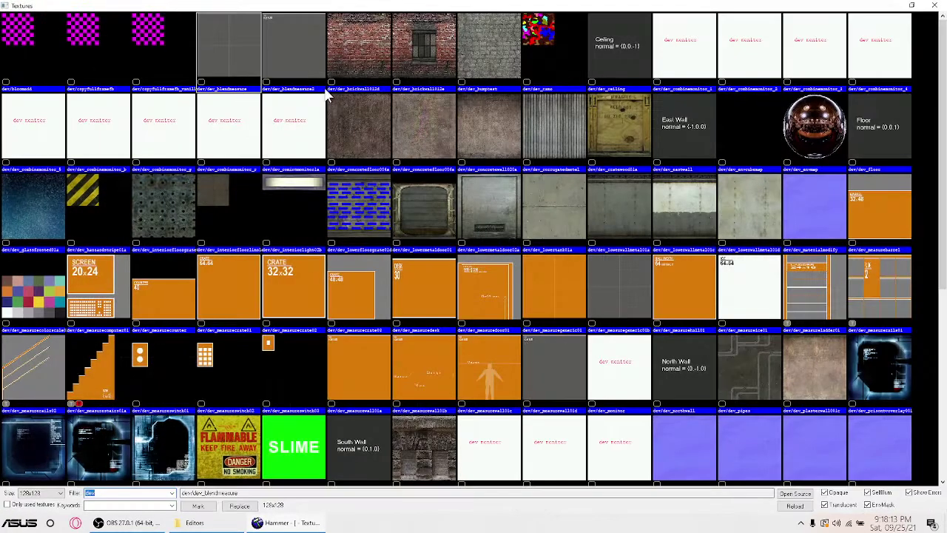
double_click(580, 278)
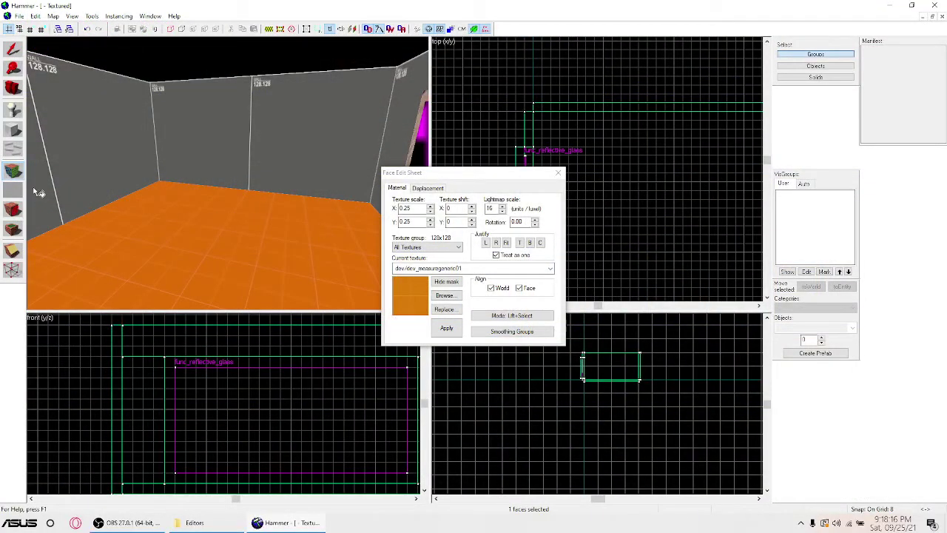
click(16, 171)
Step: Copy the floor brush to the top of the walls as the ceiling and flip it vertically
scroll(266, 446, down, 3)
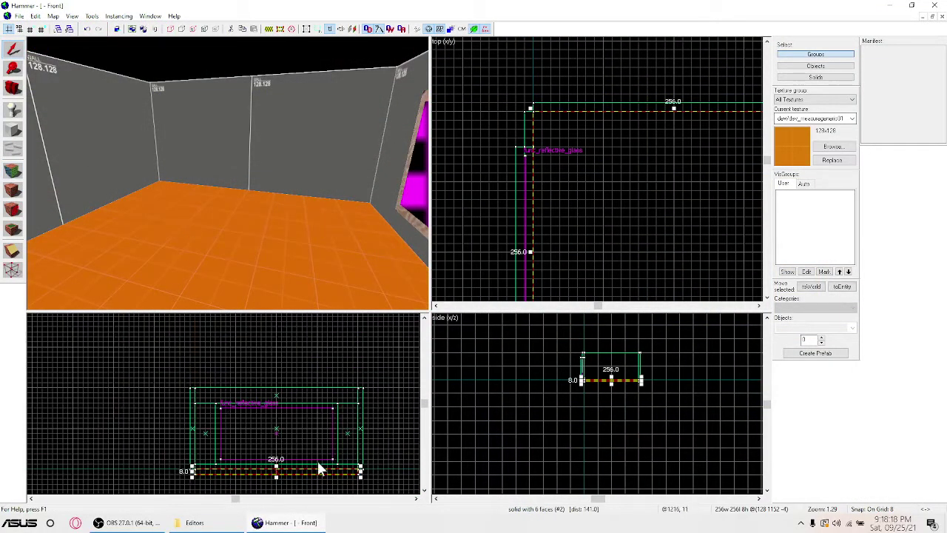
drag(335, 470, 339, 384)
right_click(338, 384)
mouse_move(415, 365)
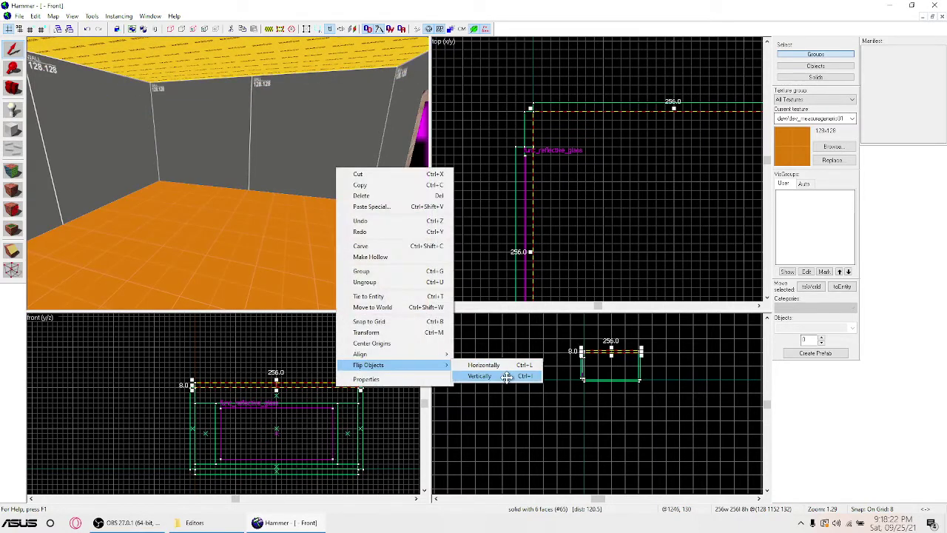
click(474, 376)
click(511, 387)
key(z)
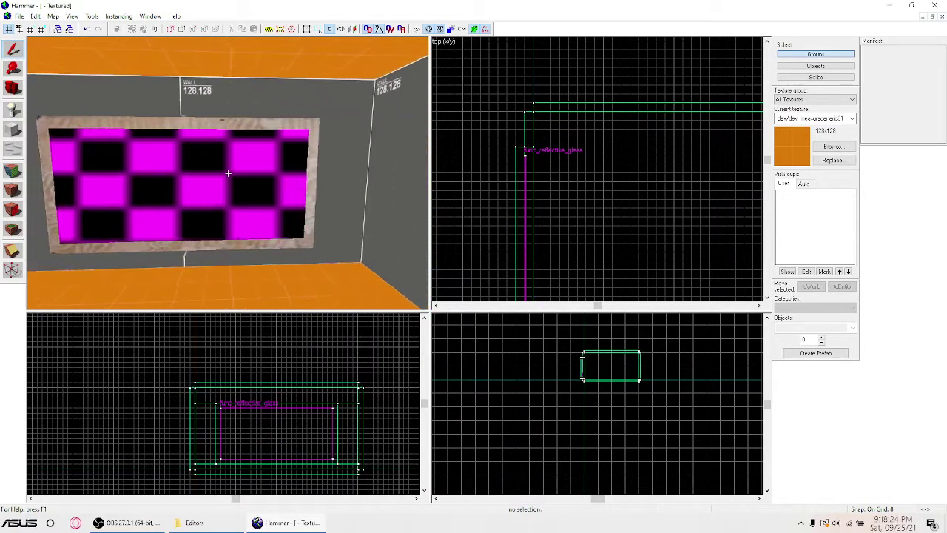
key(z)
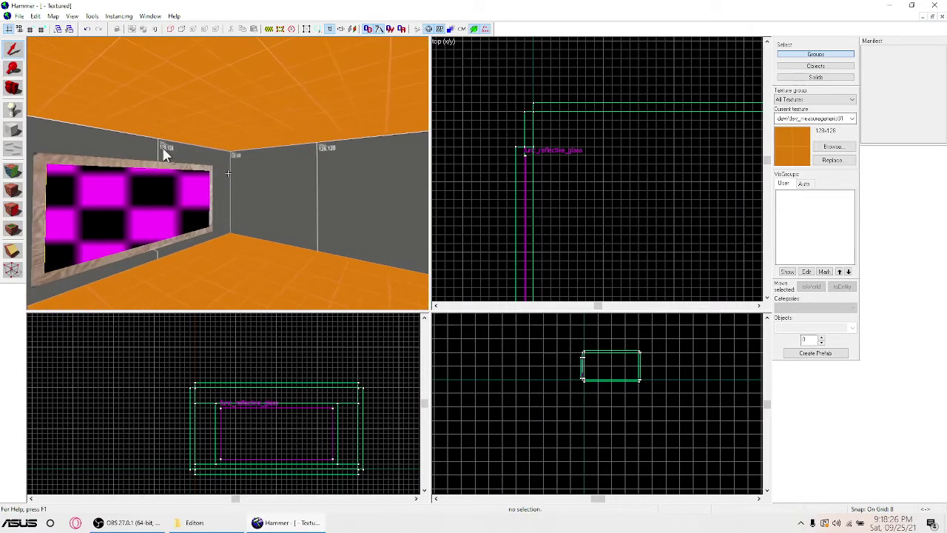
Step: Place an info_player_start entity at the ceiling near the middle of the room and open its properties
click(12, 109)
click(273, 103)
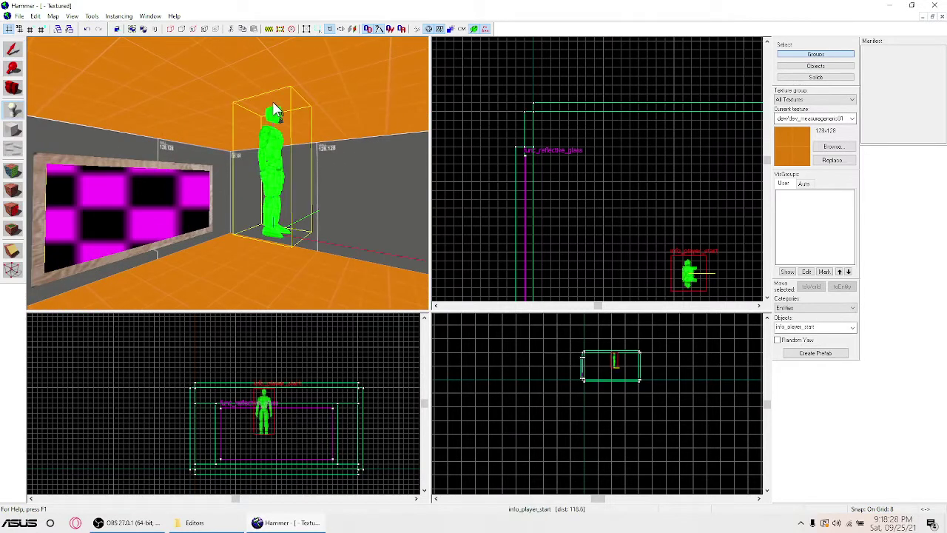
click(13, 49)
double_click(272, 162)
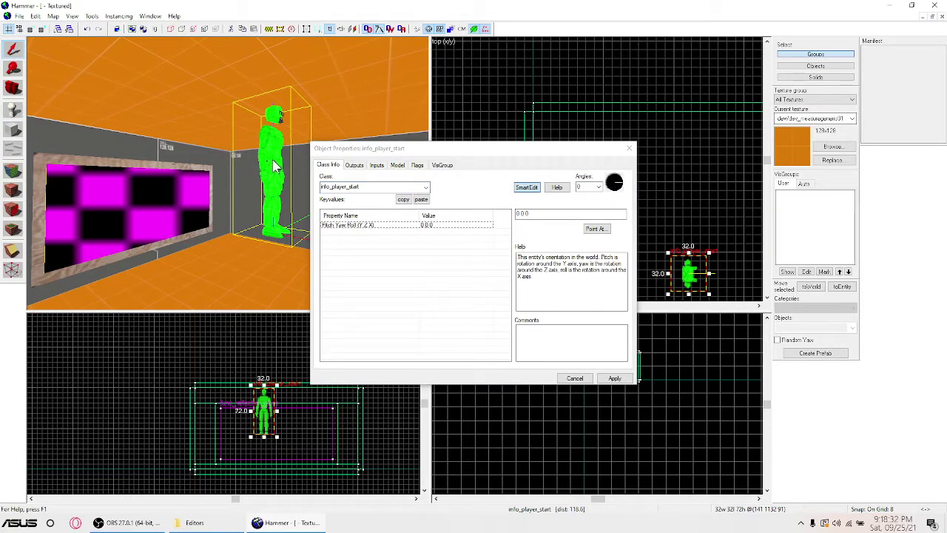
Step: Change the class of the entity at the ceiling to env_sprite and apply it
scroll(274, 166, down, 1)
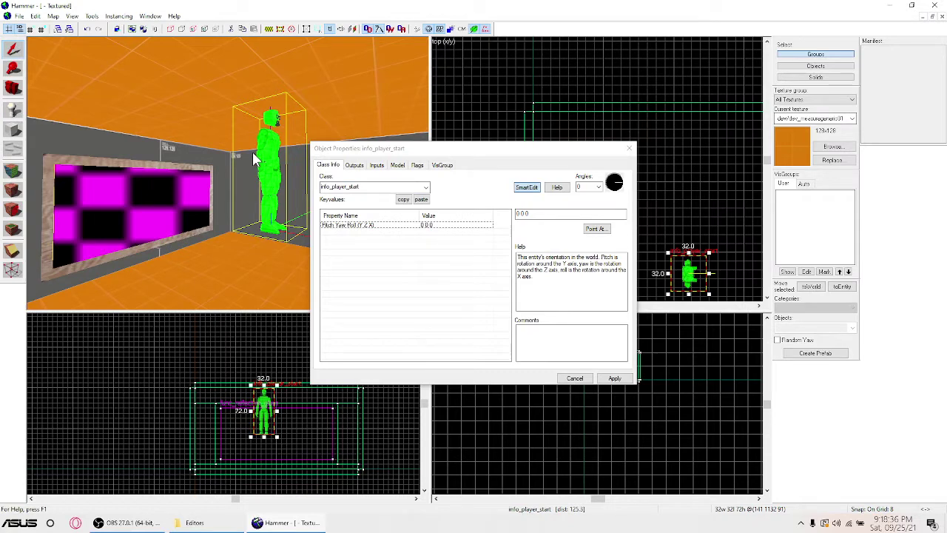
scroll(254, 159, down, 1)
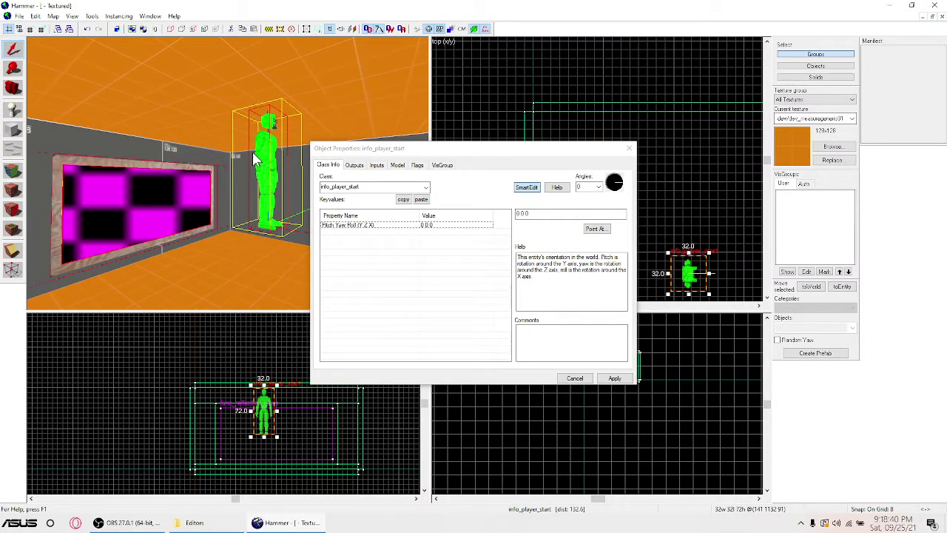
scroll(254, 159, down, 1)
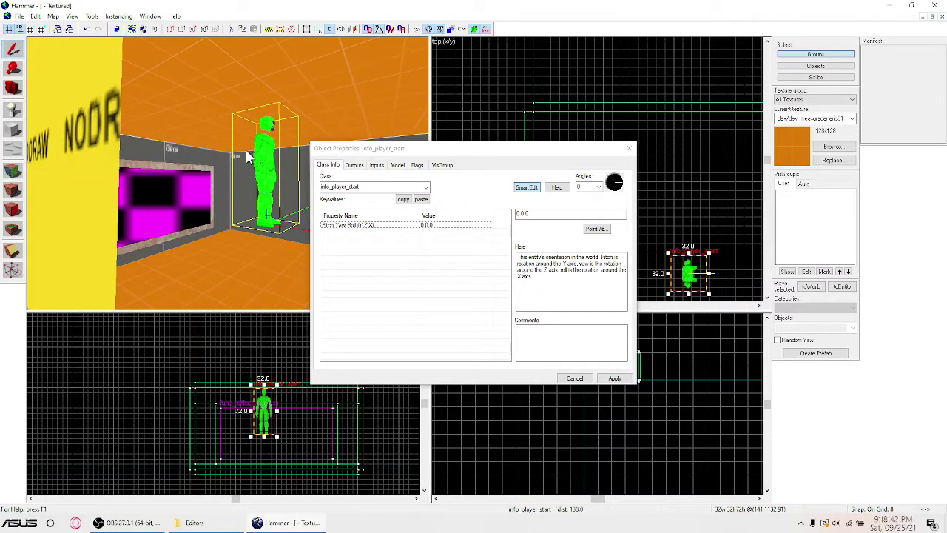
key(z)
key(s)
key(w)
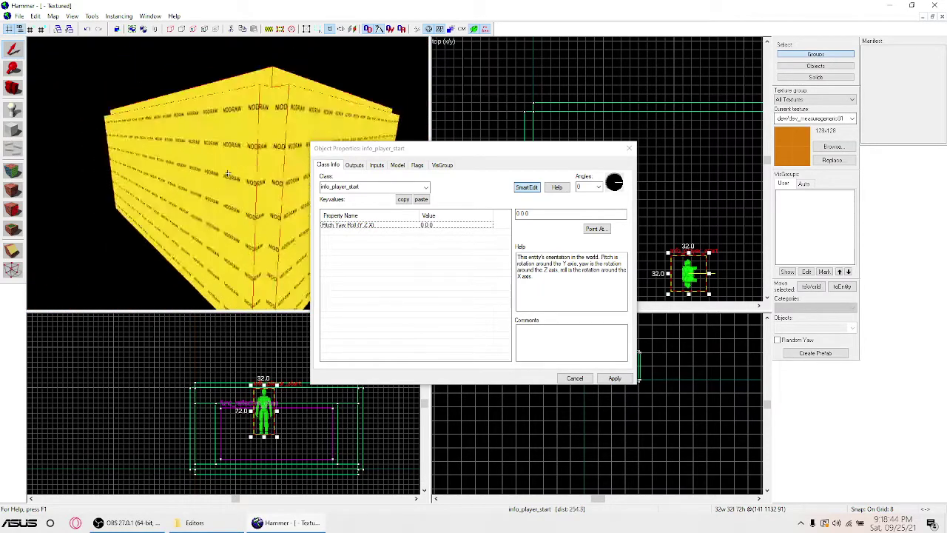
key(z)
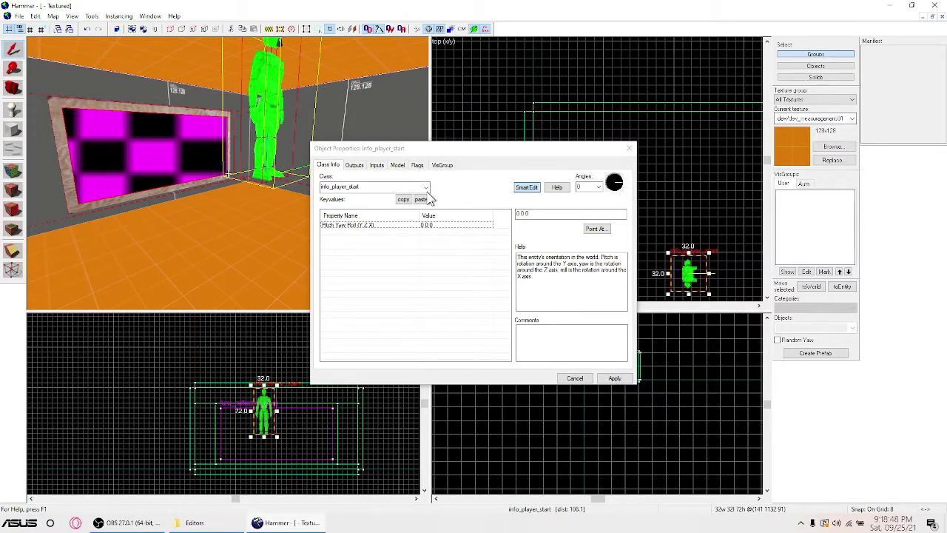
text(env_sprite)
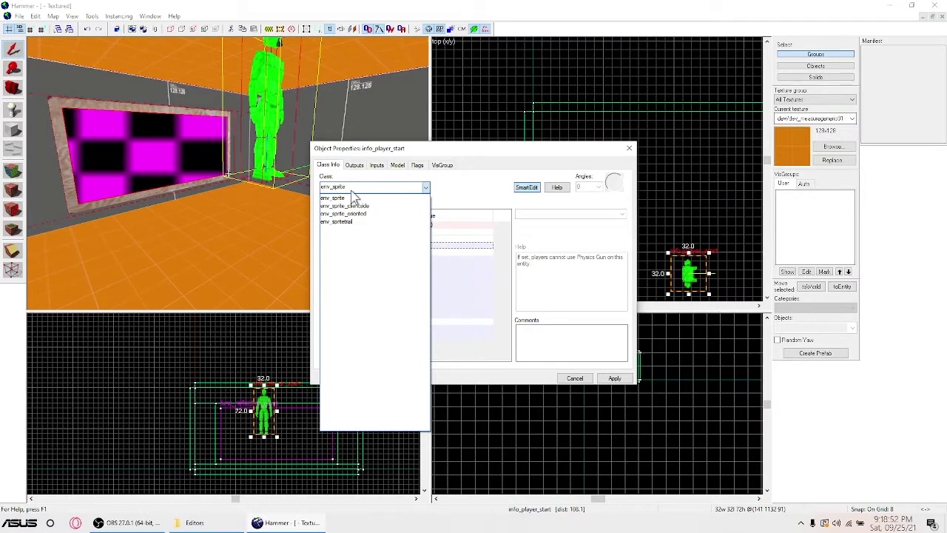
click(345, 197)
click(615, 378)
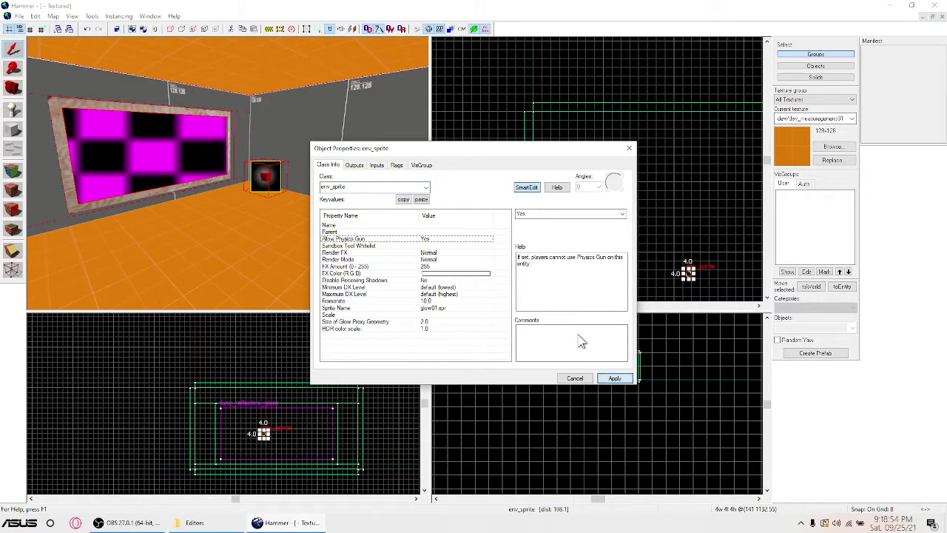
Step: Set the sprite's Scale to 2 and apply it
click(425, 315)
text(2)
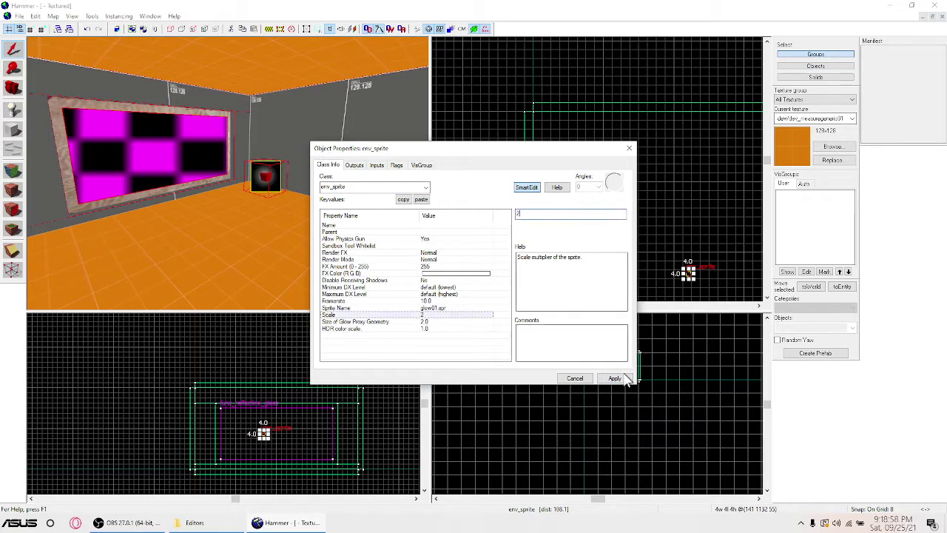
click(613, 377)
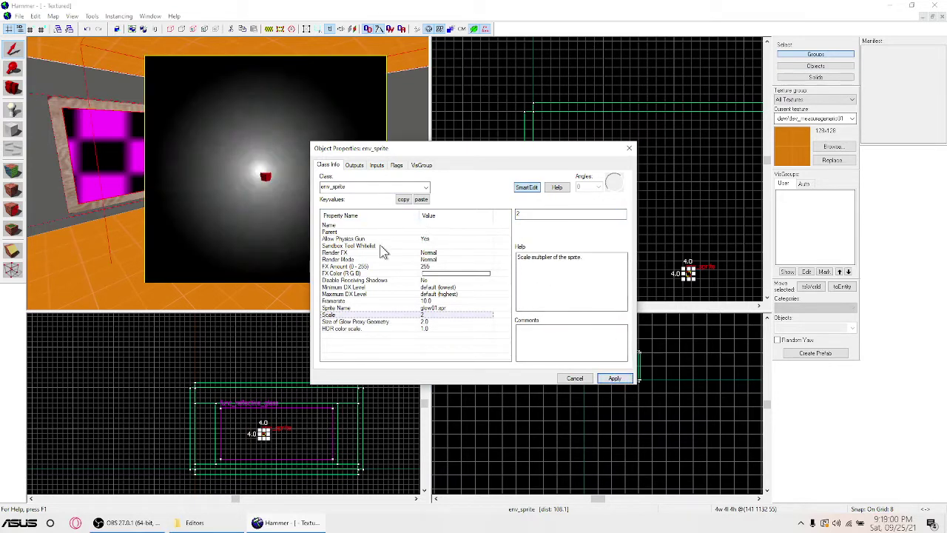
Step: Set the sprite's Render Mode to Glow, apply it and close the properties
click(353, 254)
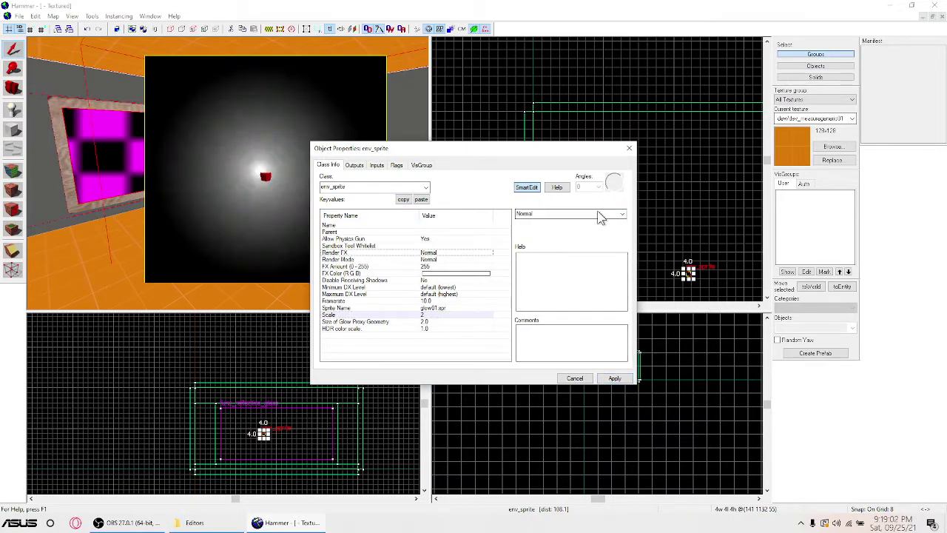
click(621, 214)
click(469, 248)
click(463, 260)
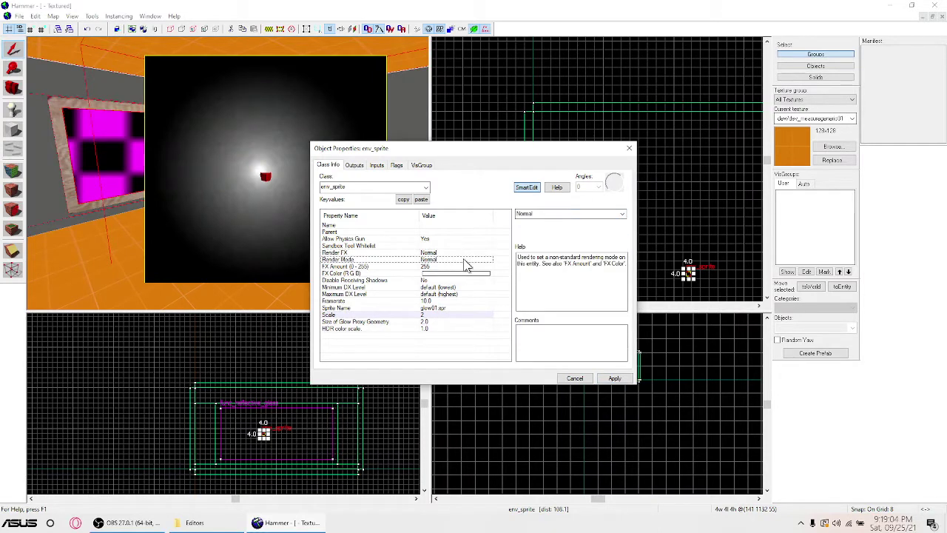
click(621, 215)
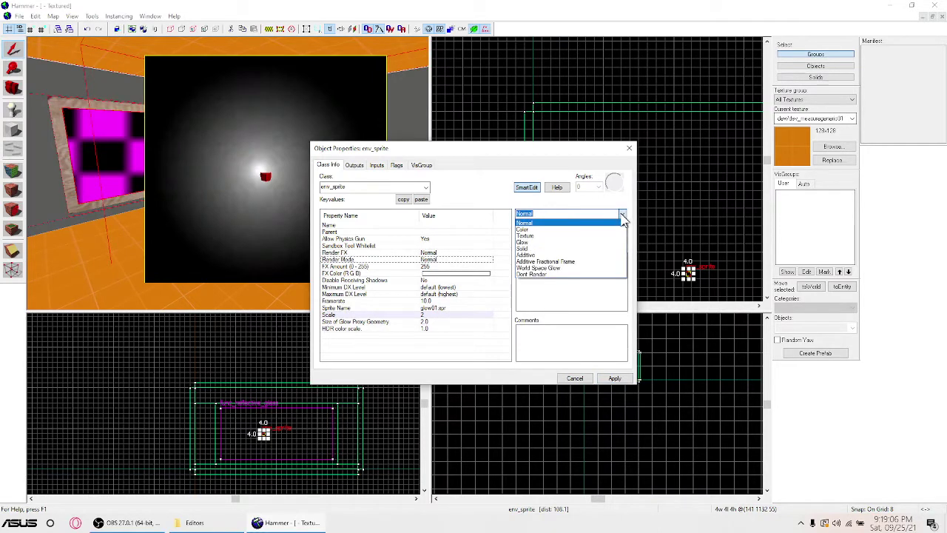
click(594, 245)
click(614, 378)
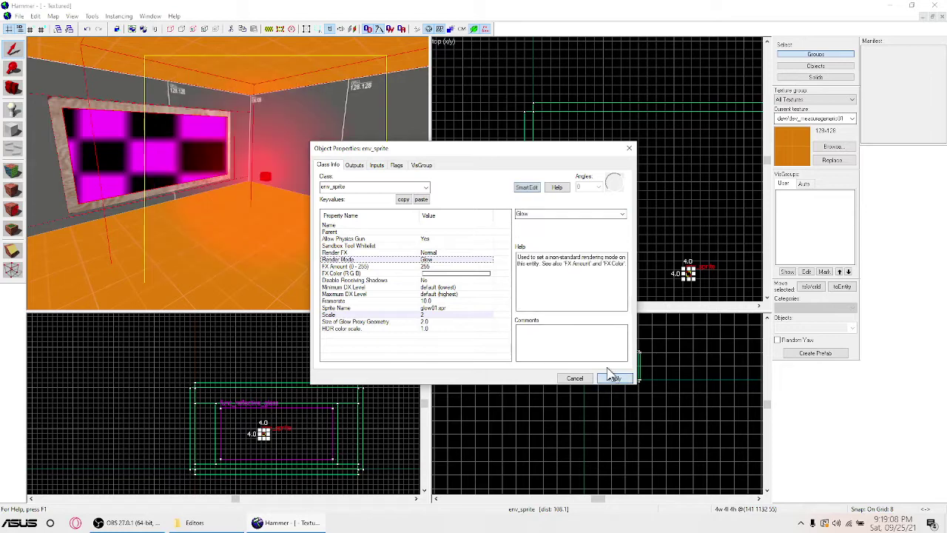
click(629, 149)
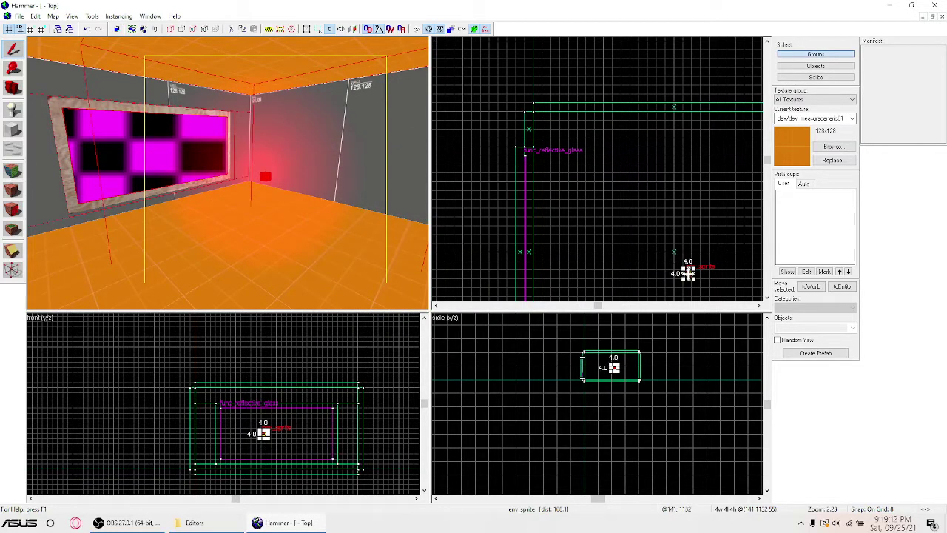
Step: Move the env_sprite to the centre of the room in plan and place a copy of it directly above
drag(688, 273, 672, 252)
scroll(292, 444, up, 3)
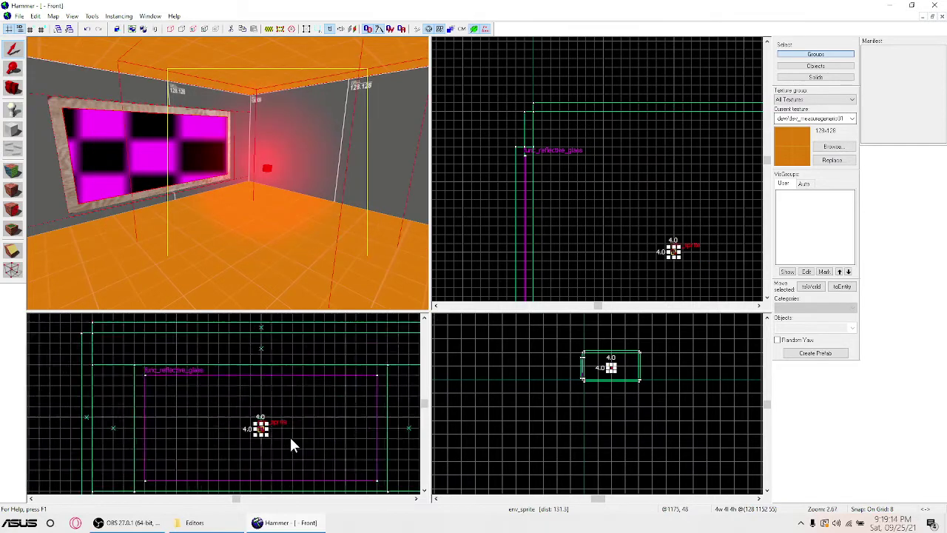
scroll(292, 444, up, 4)
drag(241, 434, 240, 417)
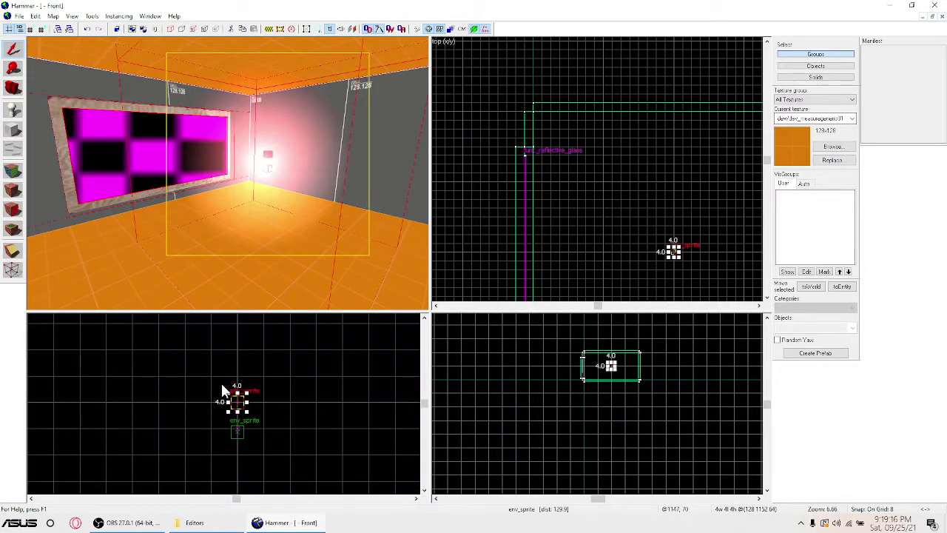
Step: Change the class of the copied upper sprite to light, apply it and clear the selection
key(alt+Return)
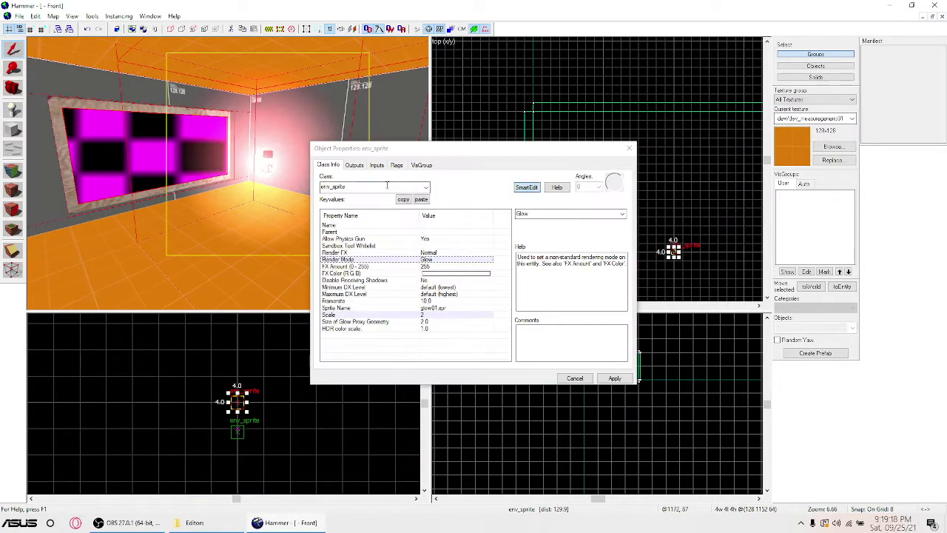
click(386, 185)
text(light)
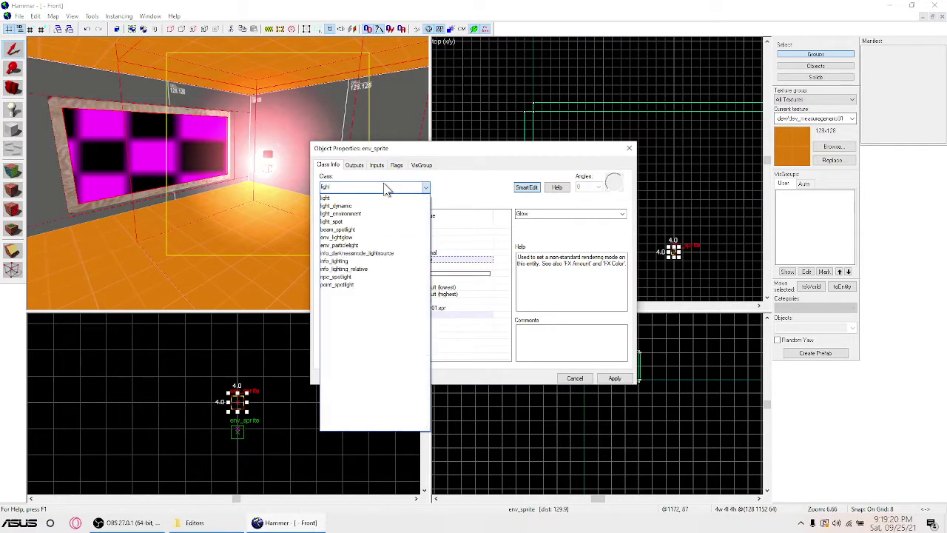
click(378, 196)
click(614, 378)
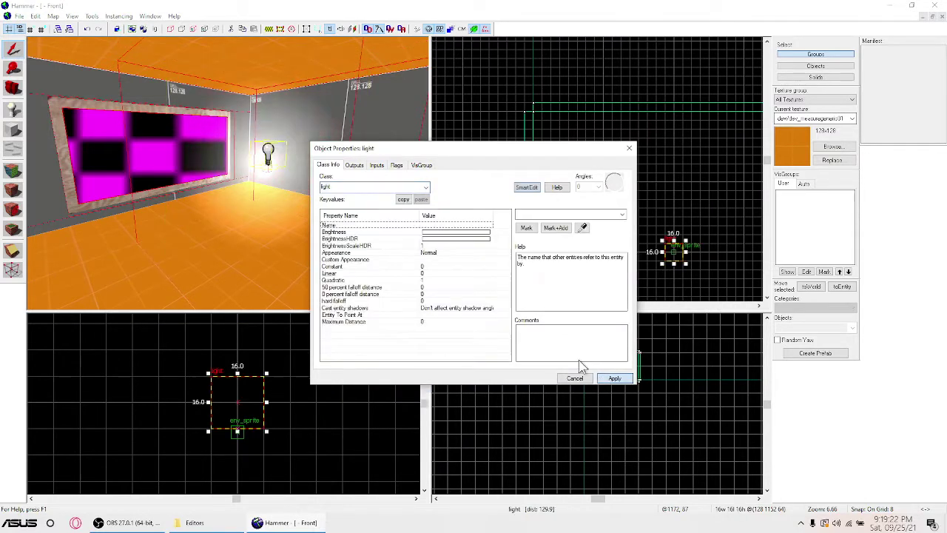
click(628, 149)
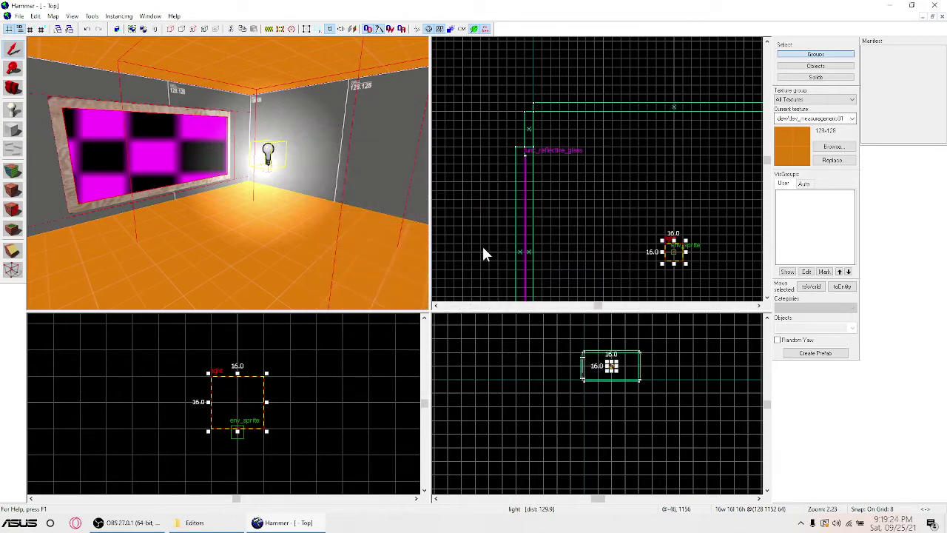
click(625, 193)
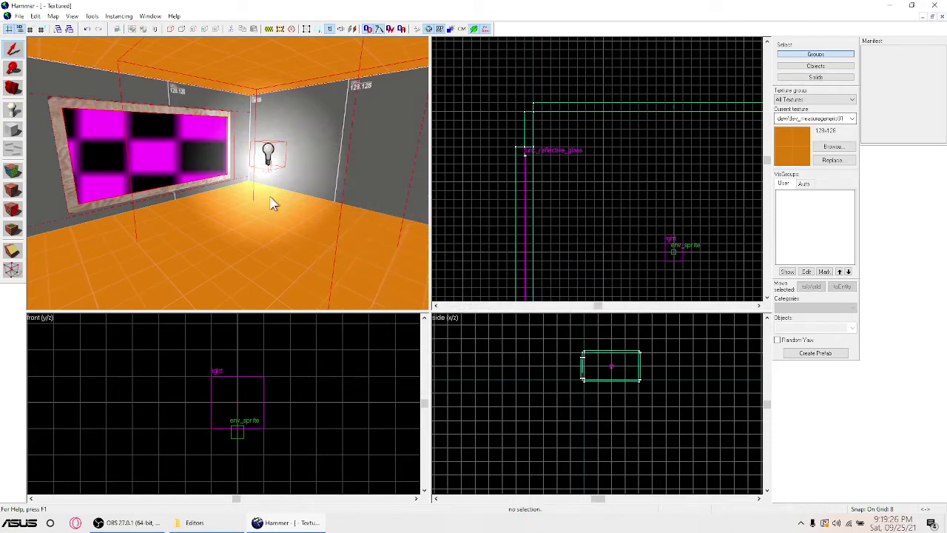
Step: Place an info_player_start entity on the floor near the wall opposite the mirror
key(z)
key(z)
click(12, 112)
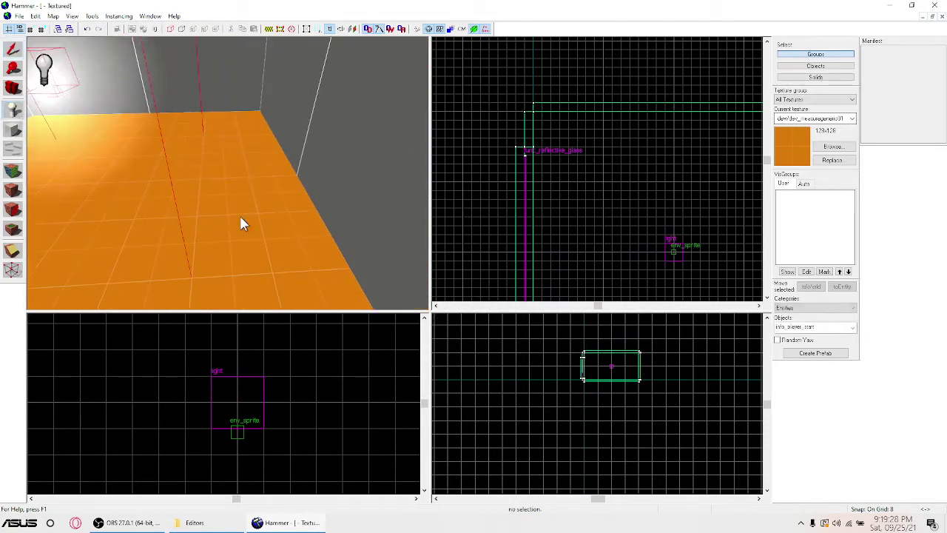
click(274, 209)
click(13, 48)
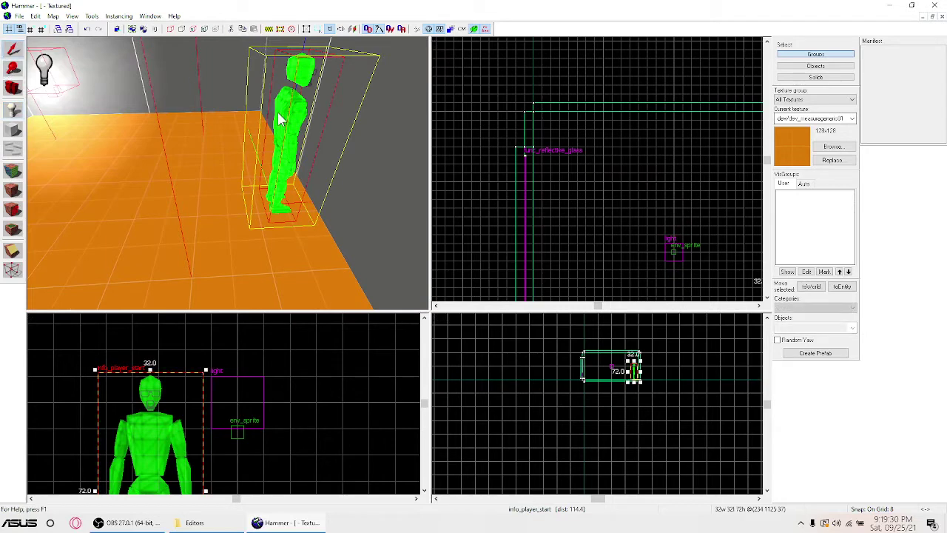
Step: Set the player start's yaw to 180 so it faces the mirror, then close its properties and deselect it
double_click(280, 120)
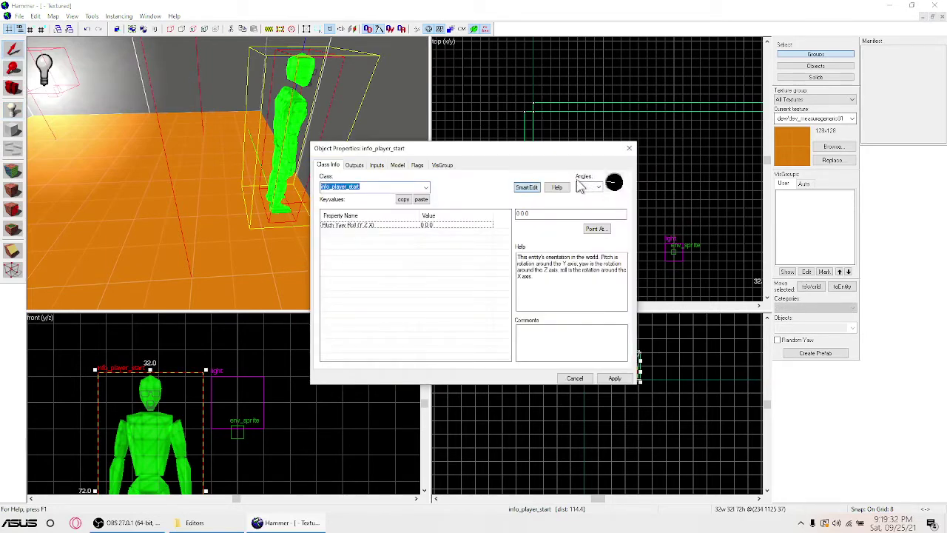
click(615, 376)
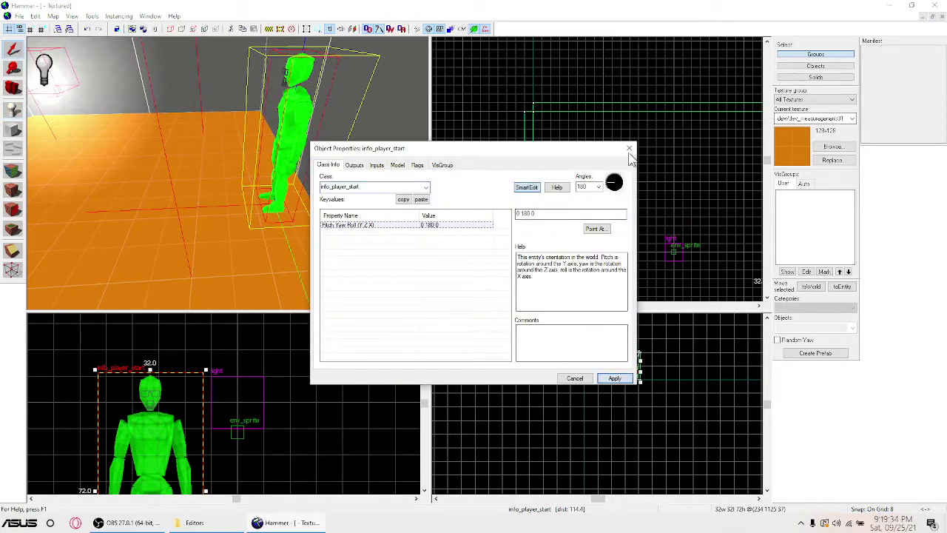
click(629, 148)
key(Escape)
key(z)
key(z)
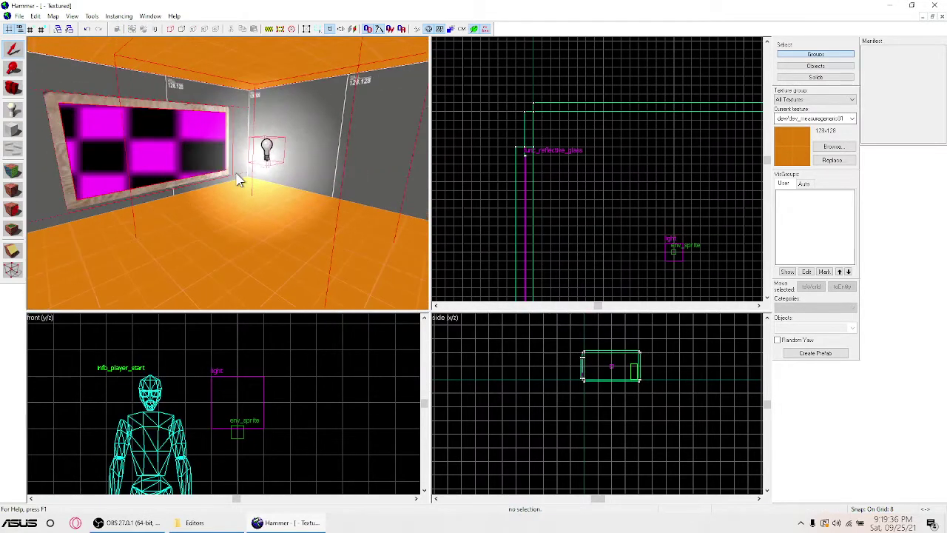
Step: Place a copy of the light slightly below it, change the copy's class to env_cubemap, apply it and clear the selection
click(266, 153)
shift+drag(245, 410, 245, 447)
key(alt+Return)
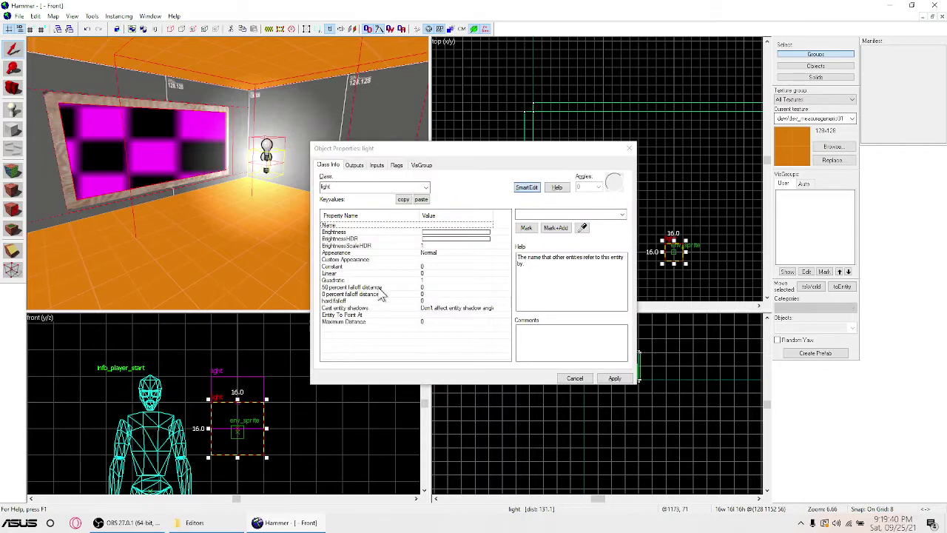
text(env)
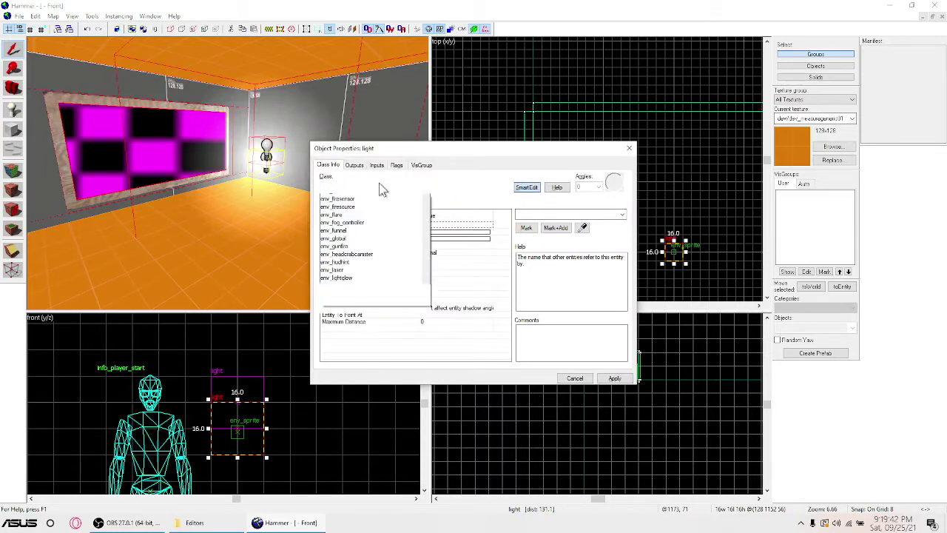
text(_cubemap)
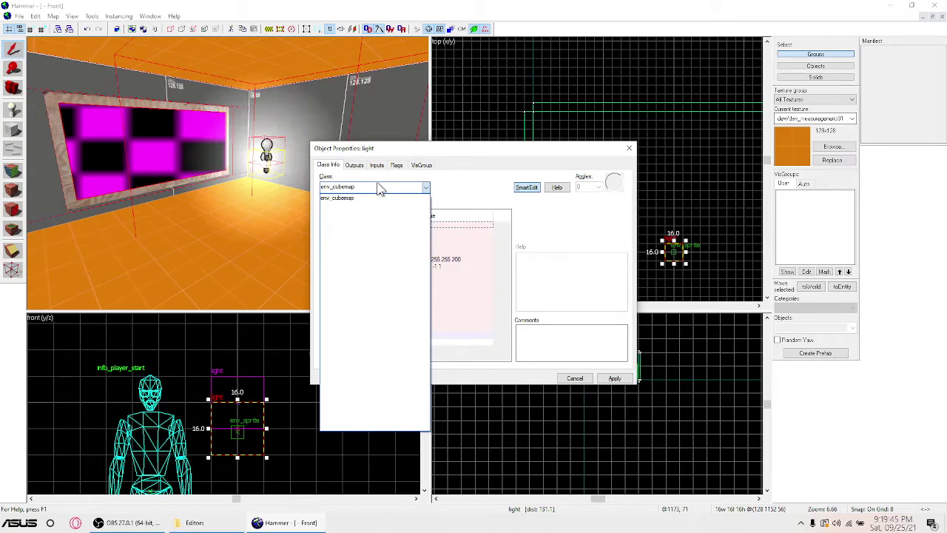
click(356, 199)
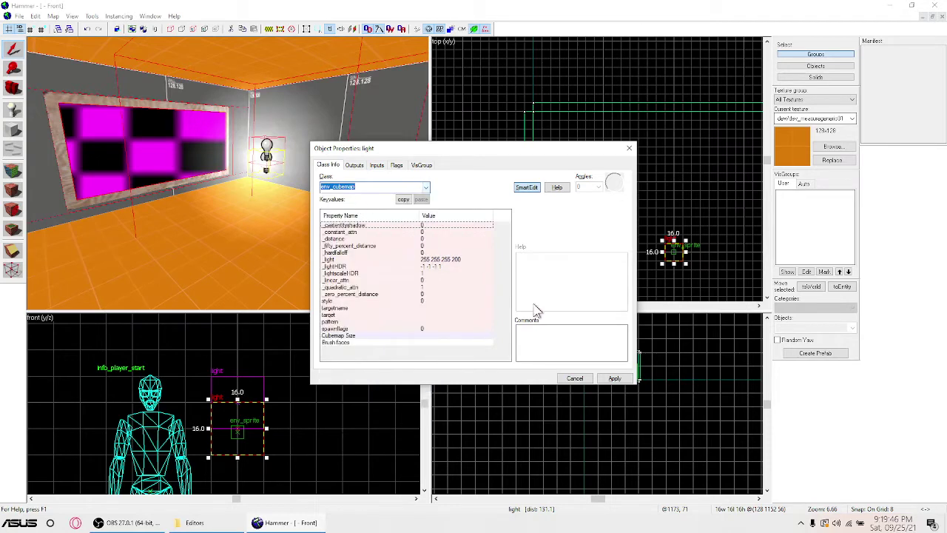
click(614, 379)
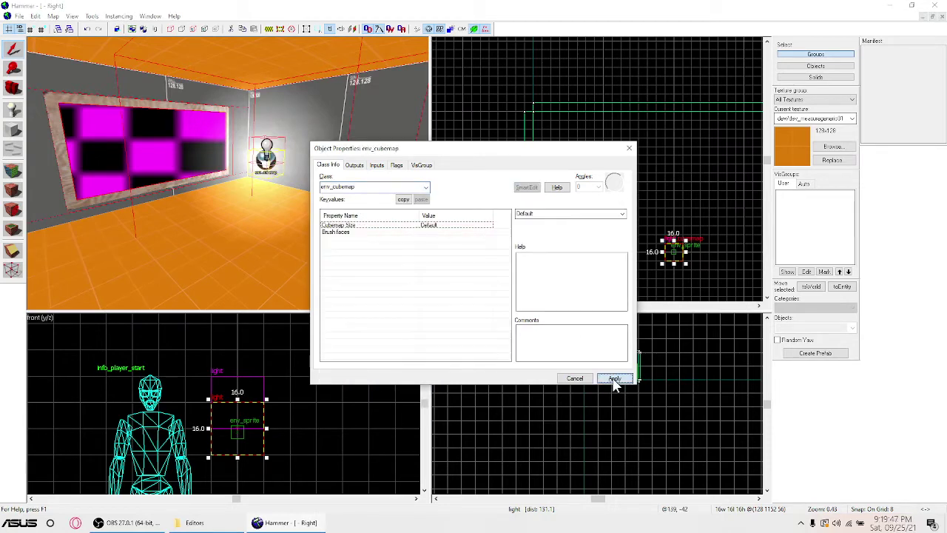
click(629, 149)
click(637, 152)
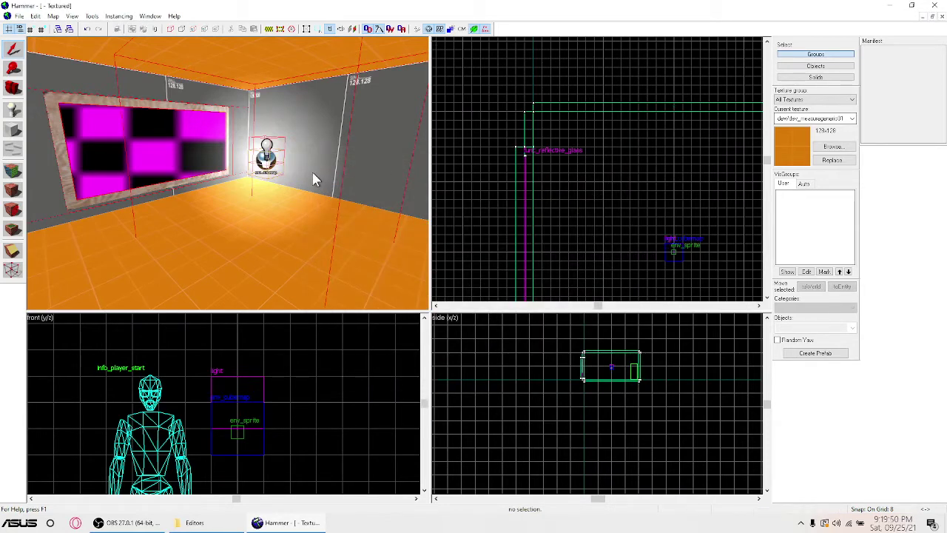
key(z)
key(w)
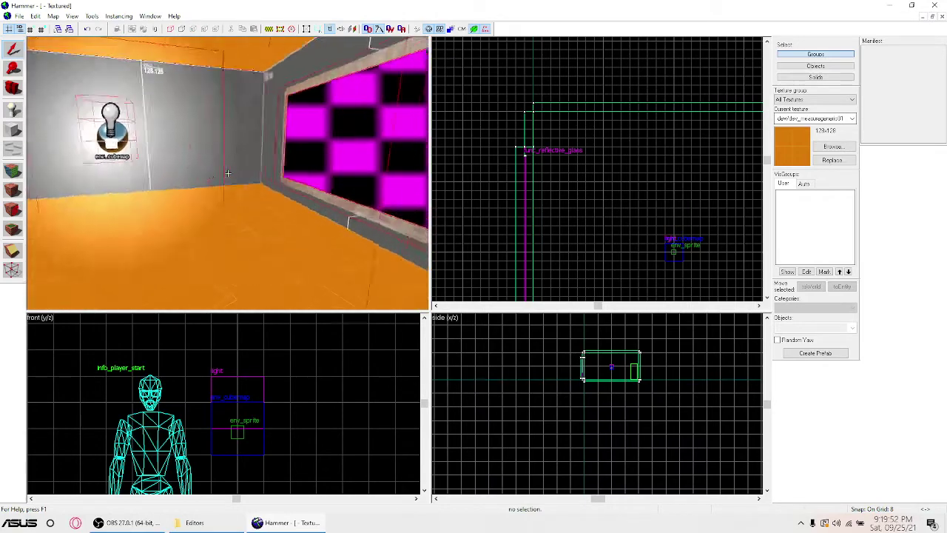
key(s)
key(z)
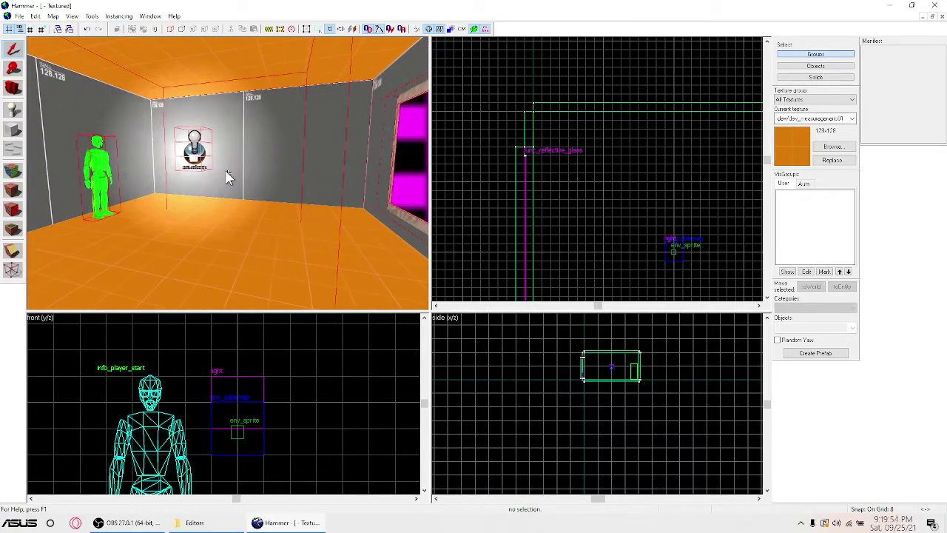
Step: Save the map in the Documents folder as gmodtest_mirror.vmf
key(ctrl+s)
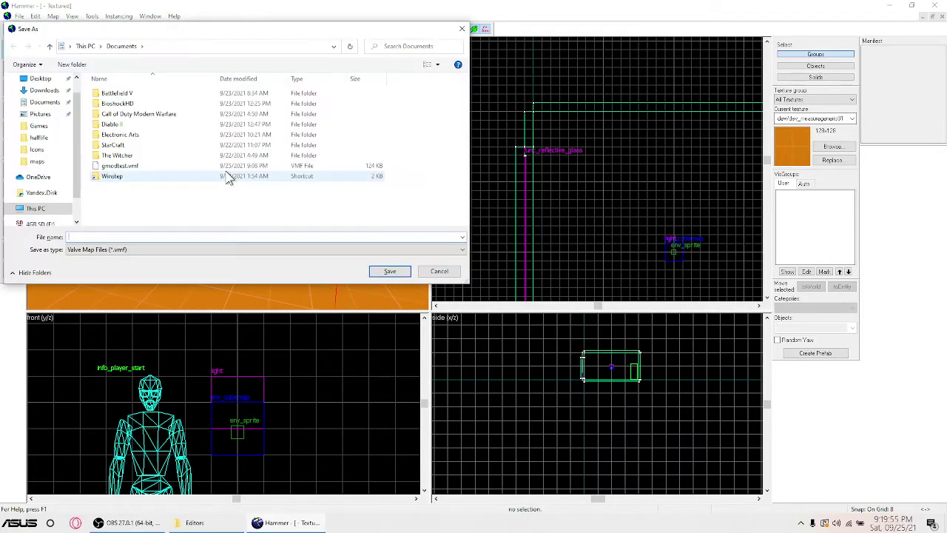
click(123, 167)
click(93, 238)
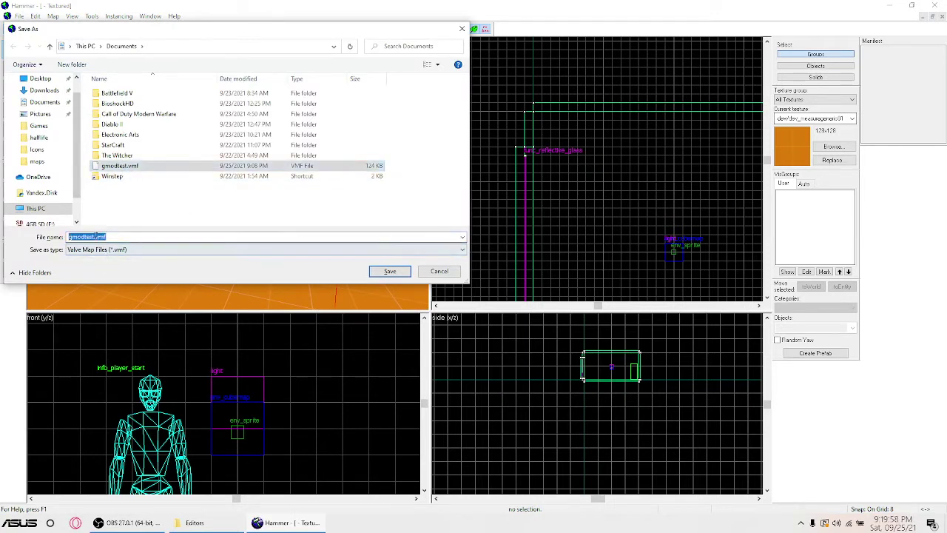
click(92, 237)
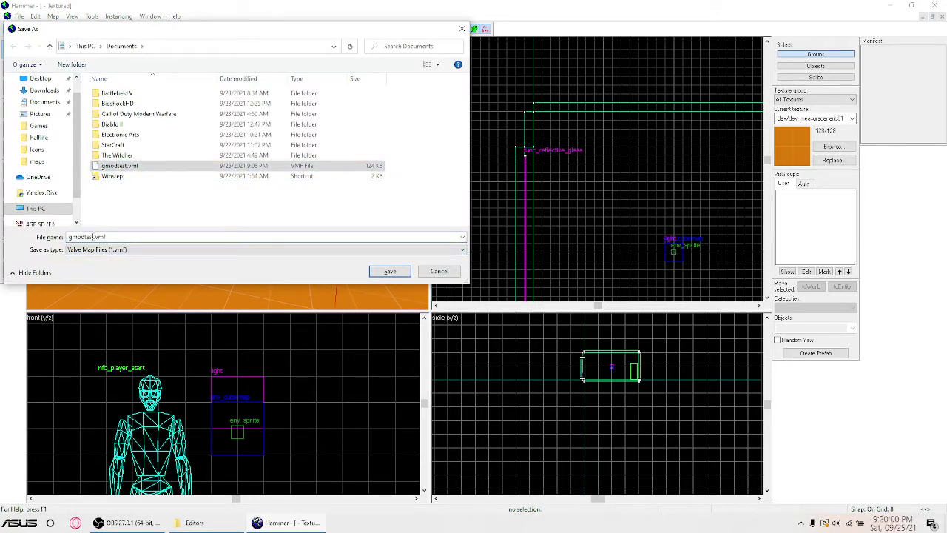
text(_mirror)
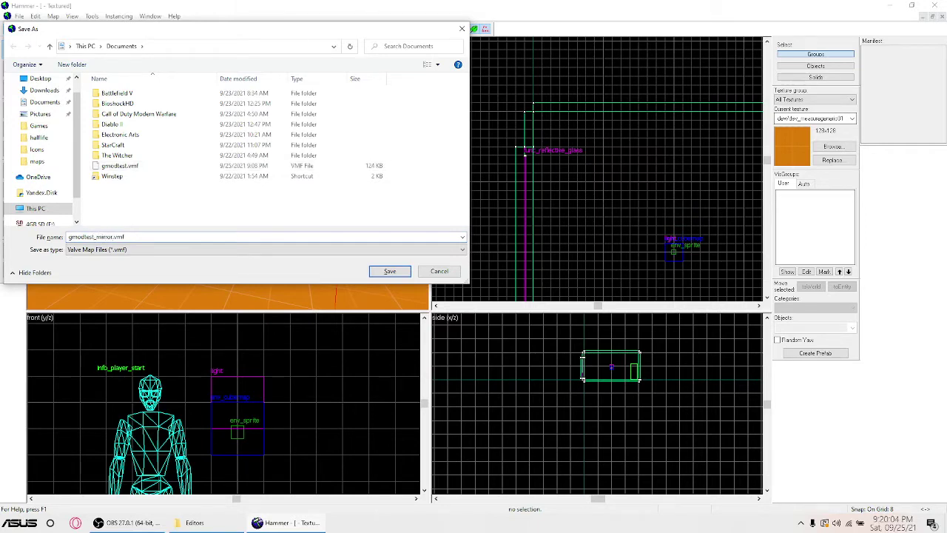
click(386, 271)
Step: Compile the map with normal BSP, VIS and RAD plus HDR, and run it in the game
key(F9)
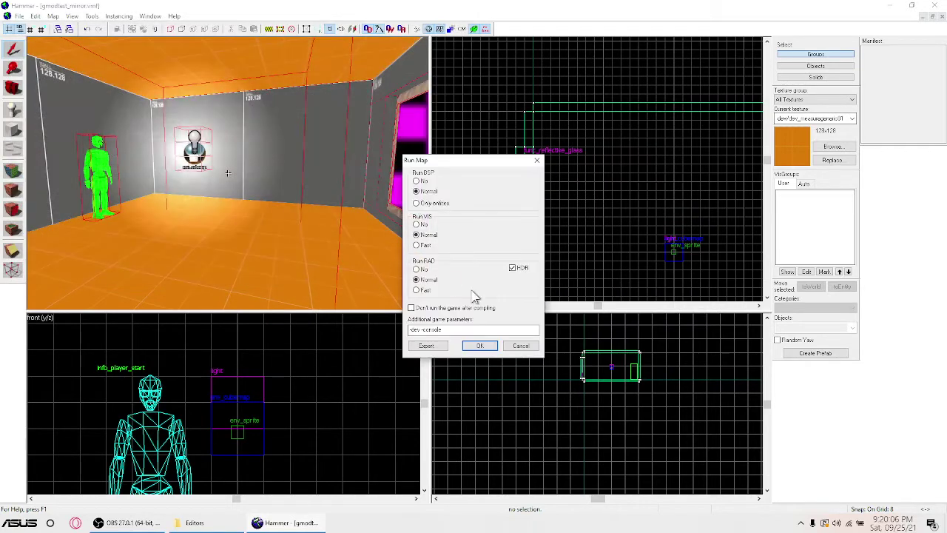
click(484, 346)
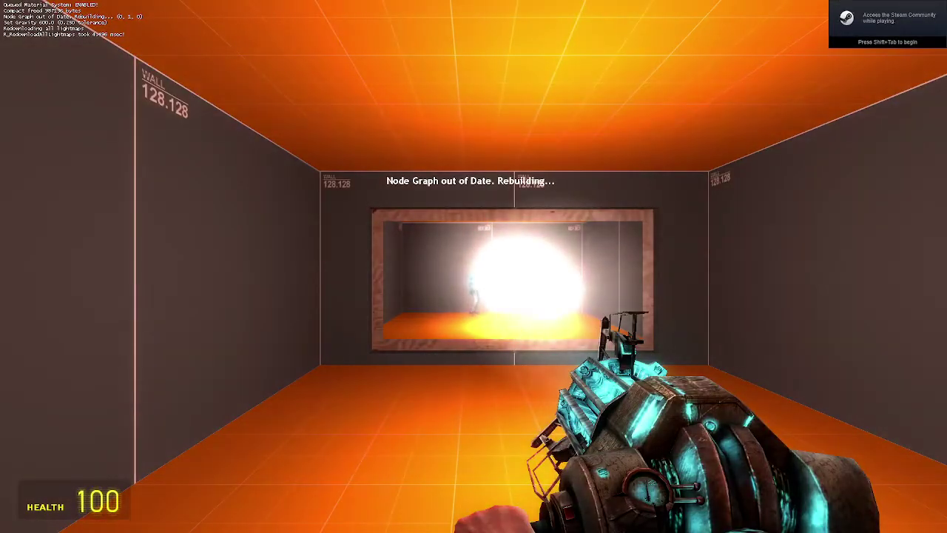
Step: Walk around the room in Garry's Mod and inspect the mirror's reflection from far and near
key(w)
key(w)
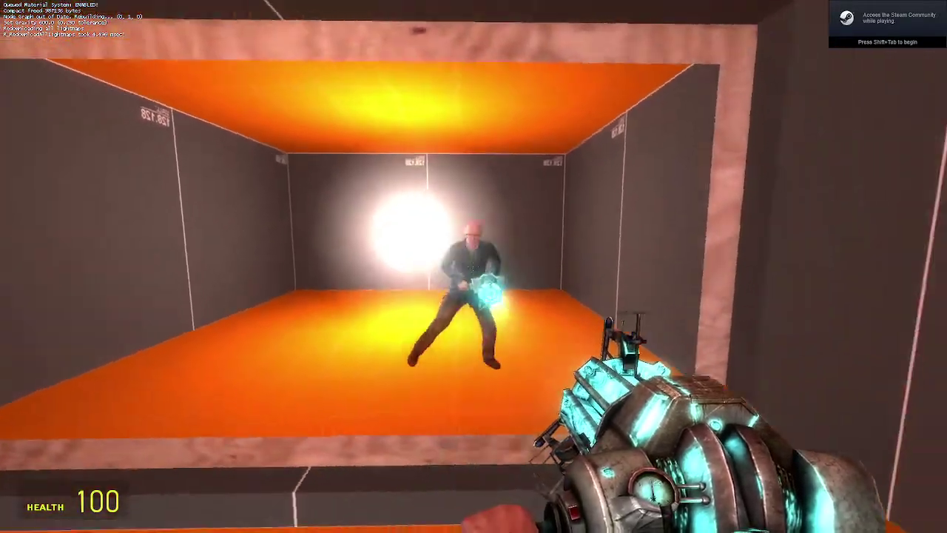
key(s)
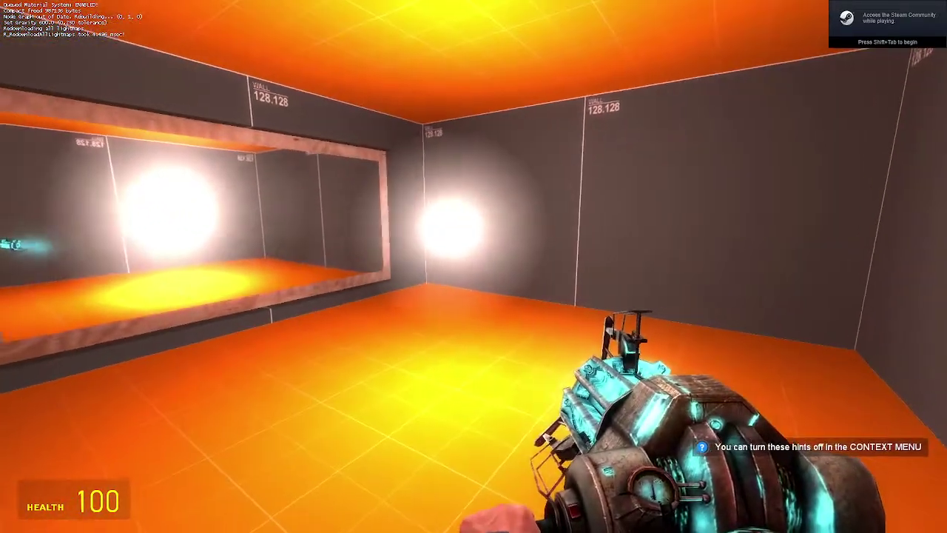
key(w)
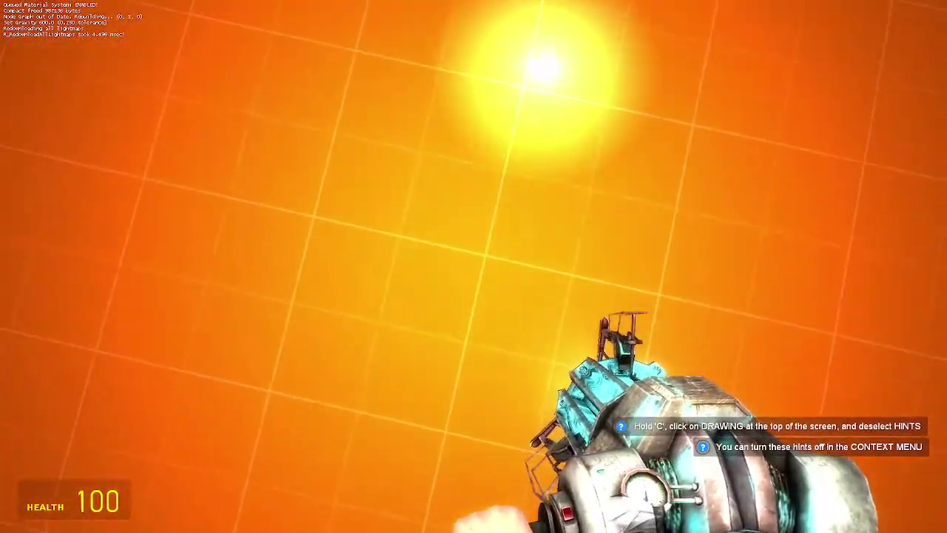
key(w)
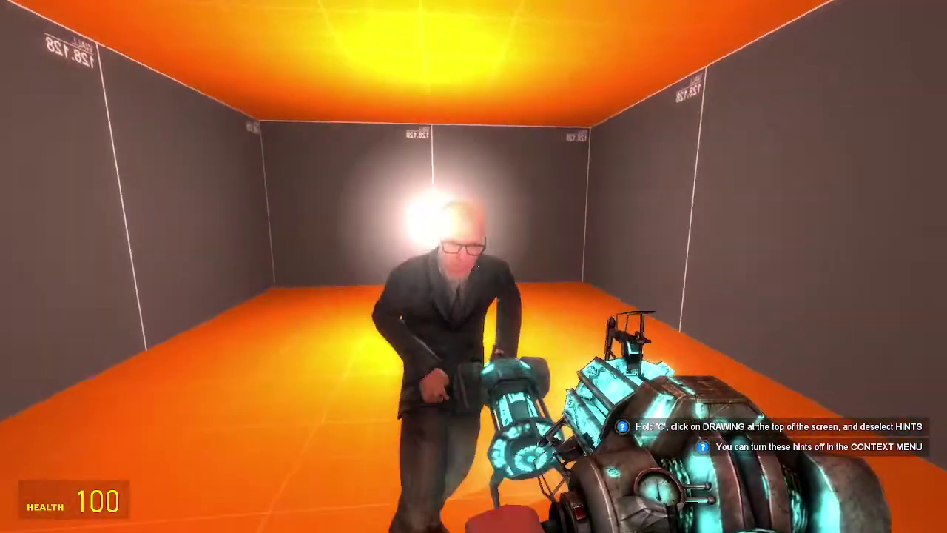
key(w)
key(s)
Step: Equip the crowbar and strike the mirror glass several times to test it
scroll(474, 266, up, 3)
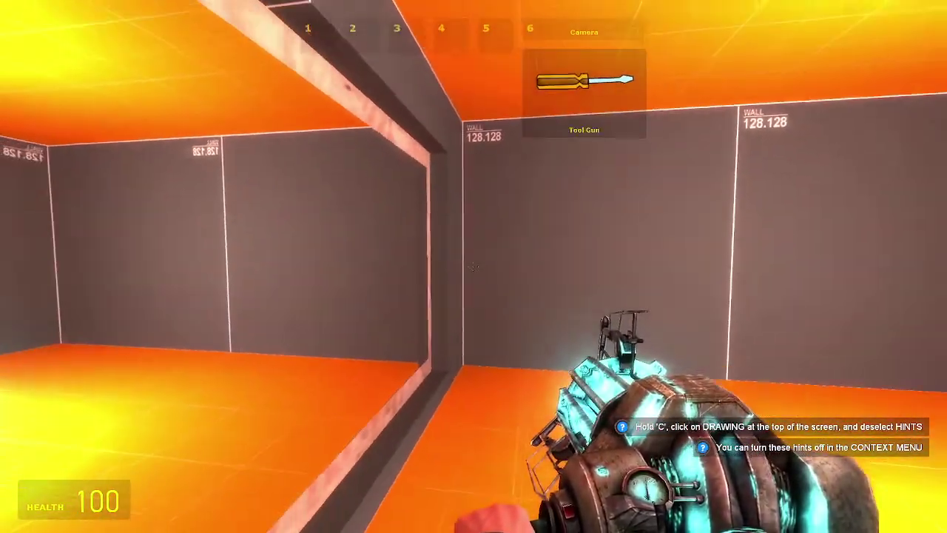
scroll(473, 267, down, 1)
scroll(474, 266, down, 1)
scroll(473, 266, up, 1)
click(473, 267)
click(473, 267)
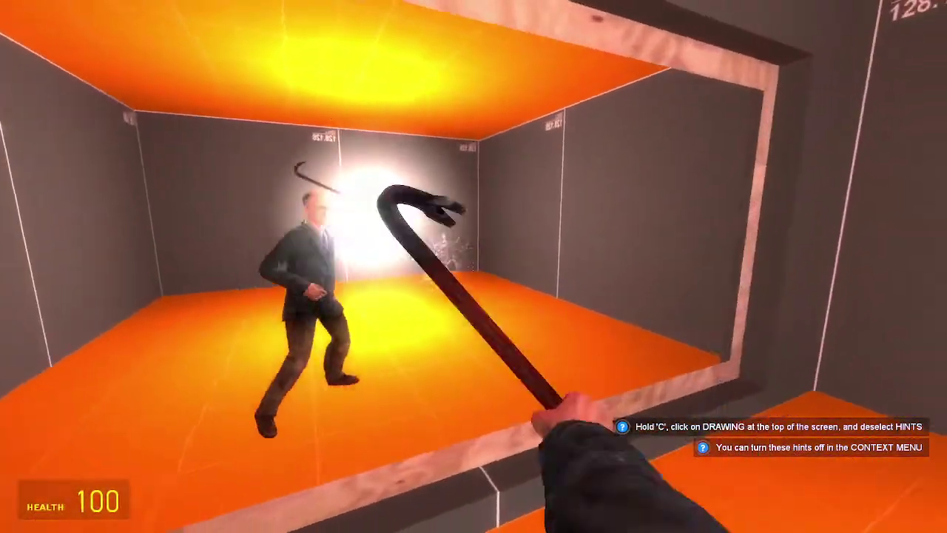
click(473, 266)
click(474, 266)
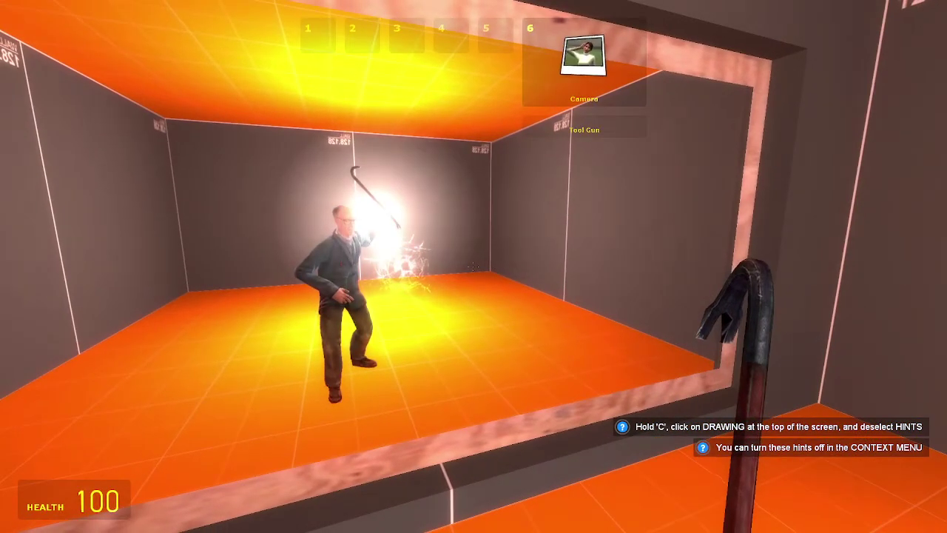
Step: Equip the physics gun, grab the mirror and pull it out of its frame at an angle
click(474, 267)
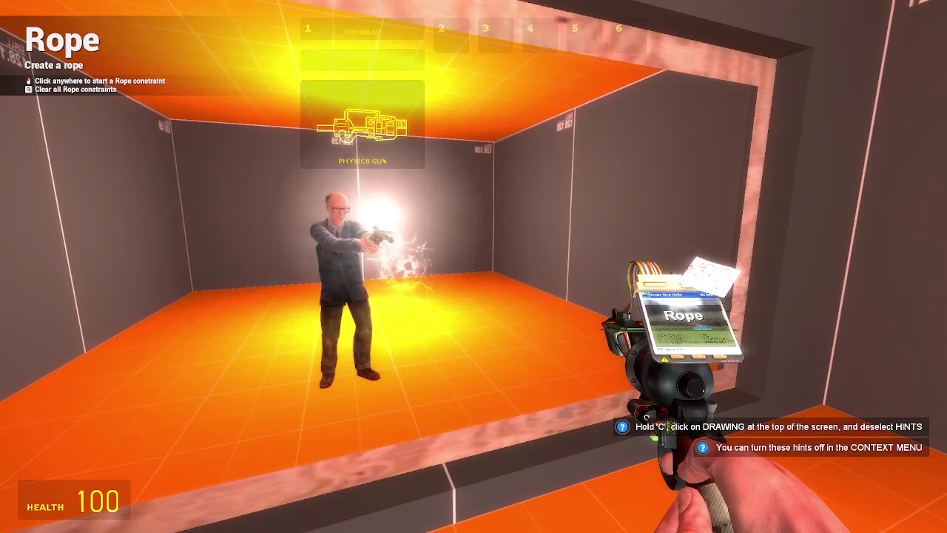
click(473, 266)
drag(473, 266, 474, 267)
key(s)
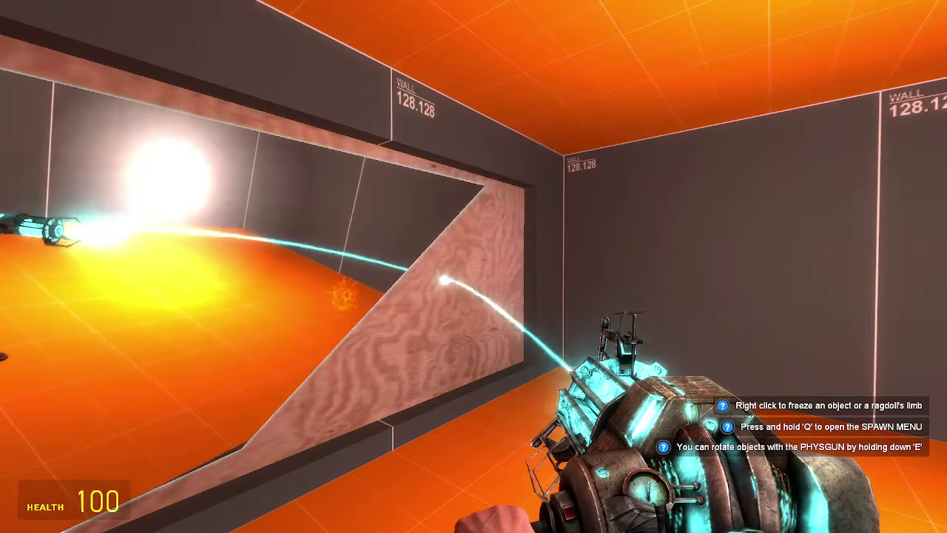
drag(473, 267, 473, 266)
key(s)
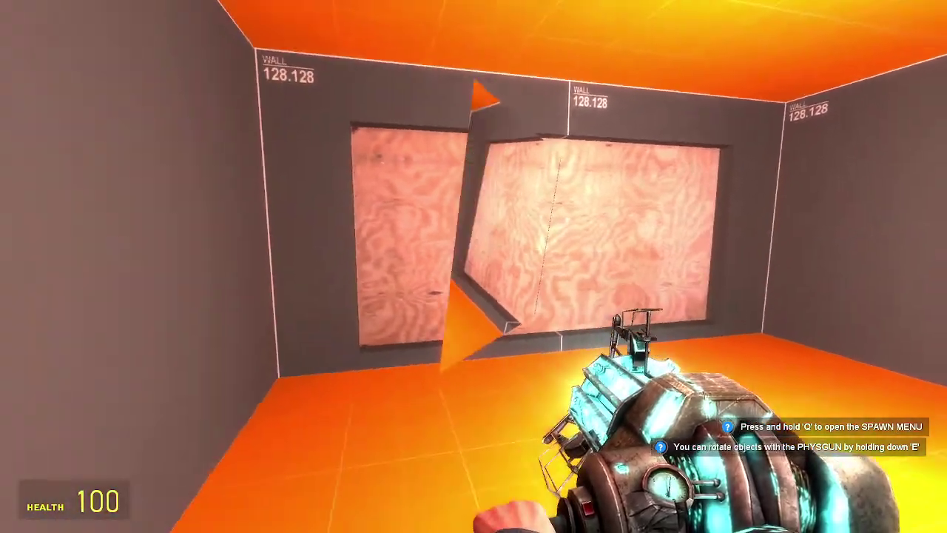
Step: Walk around the displaced mirror to examine its reflection from other angles
key(d)
key(w)
key(a)
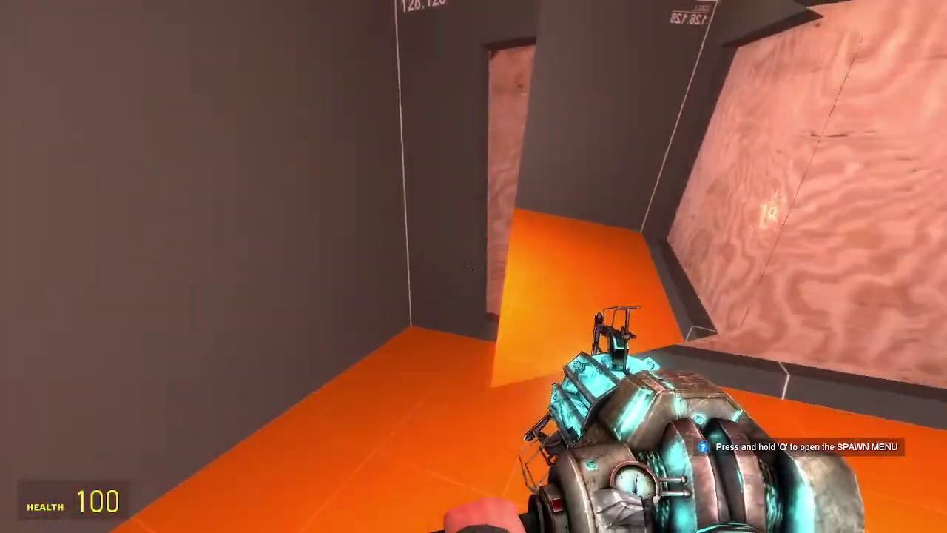
key(s)
key(w)
Step: Exit the game with the console command quit and close Hammer's compile process window
key(grave)
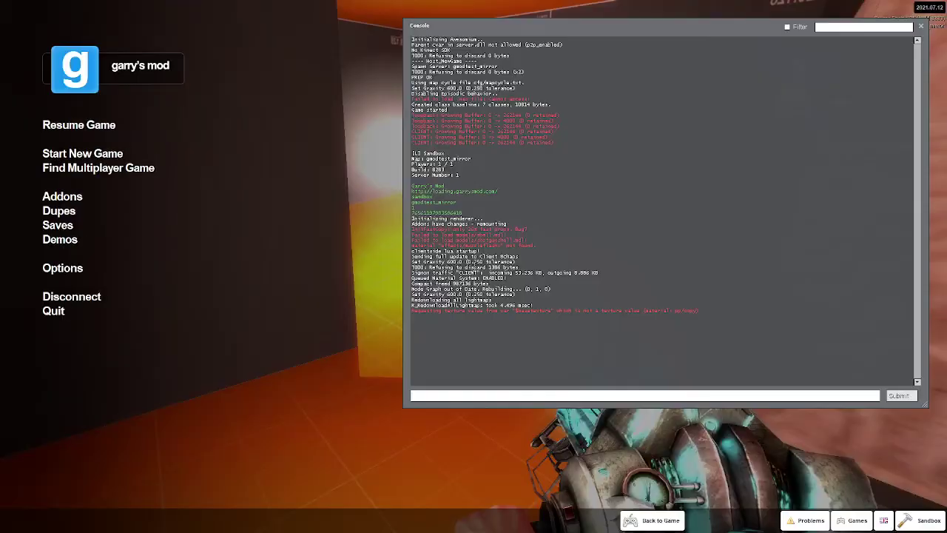
text(quit)
key(Return)
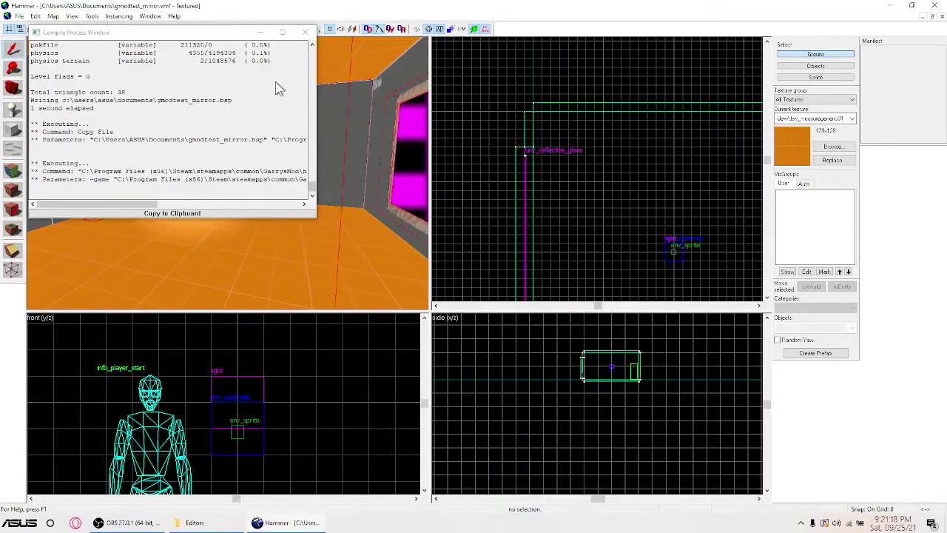
click(304, 32)
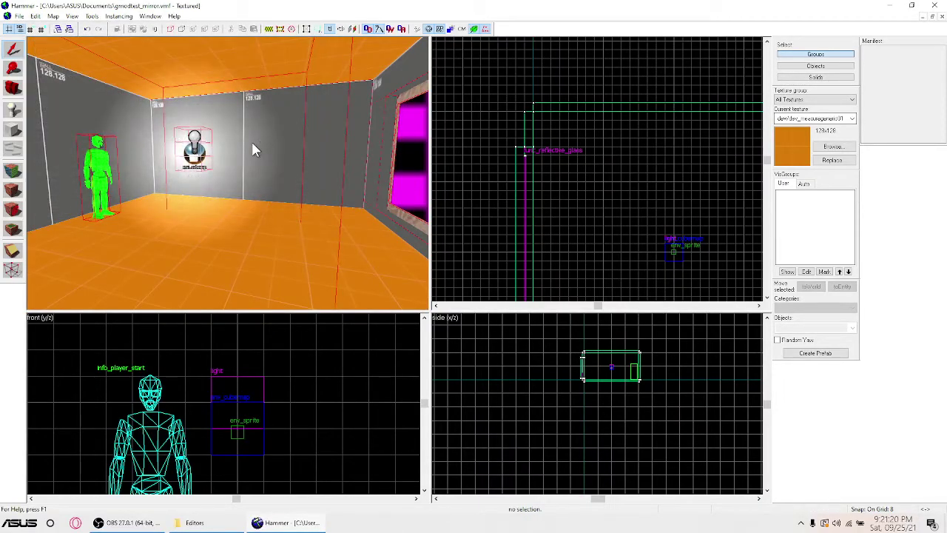
Step: Select the side wall adjoining the mirror wall and examine the room around it in 3D
key(z)
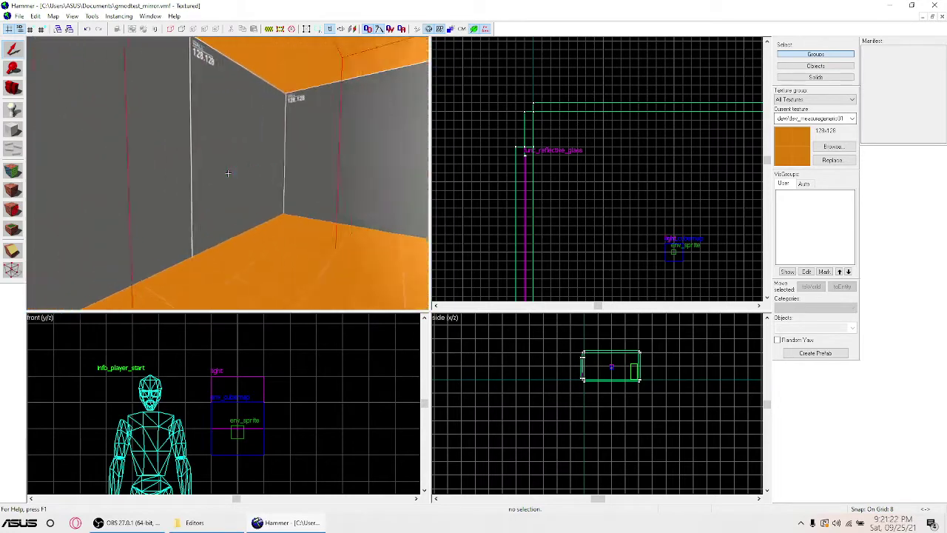
key(s)
key(w)
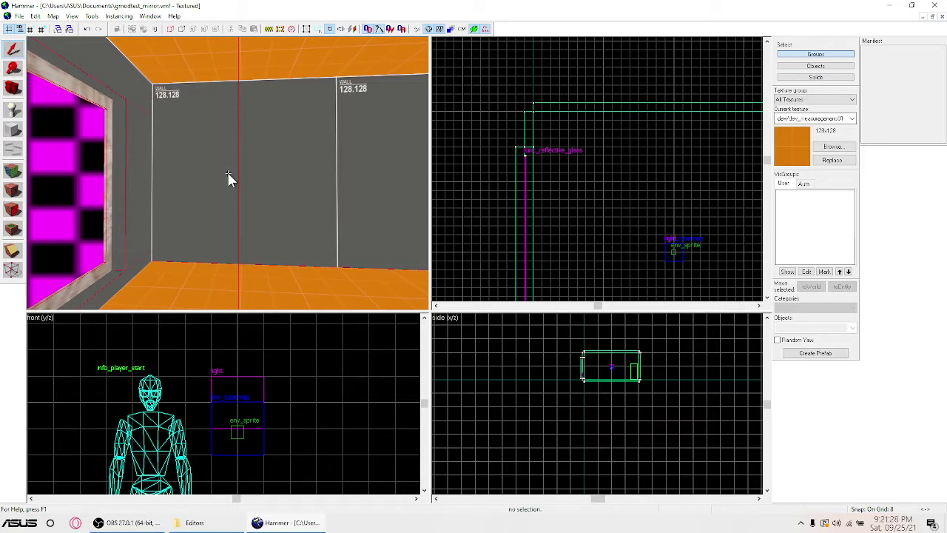
click(326, 152)
scroll(319, 154, down, 1)
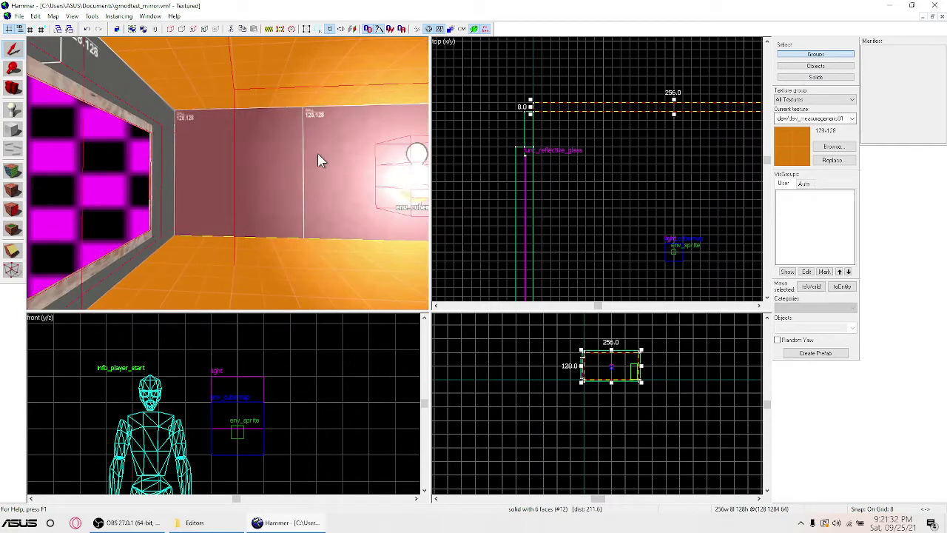
scroll(318, 154, up, 2)
scroll(308, 161, down, 2)
key(a)
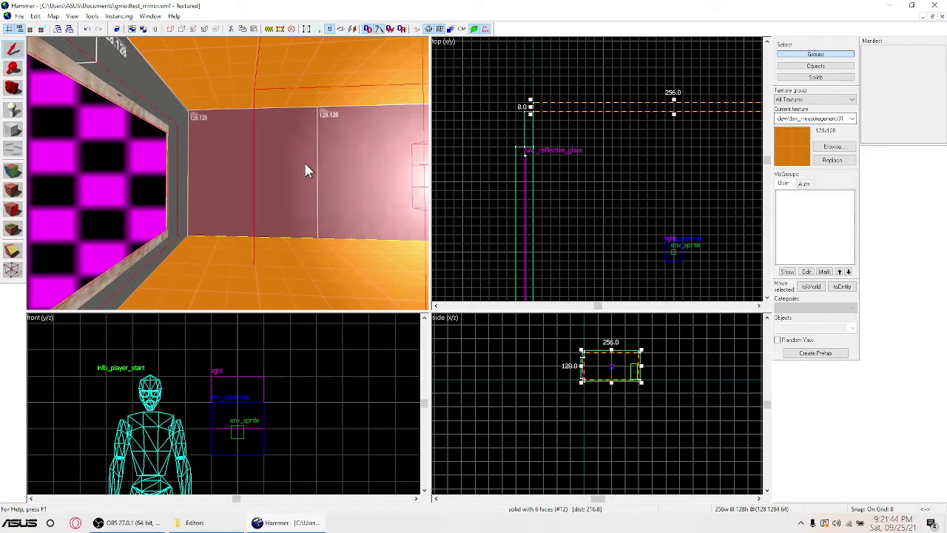
Step: Split the wall behind the player start into two 104-unit-wide sections with an opening between them
key(z)
key(d)
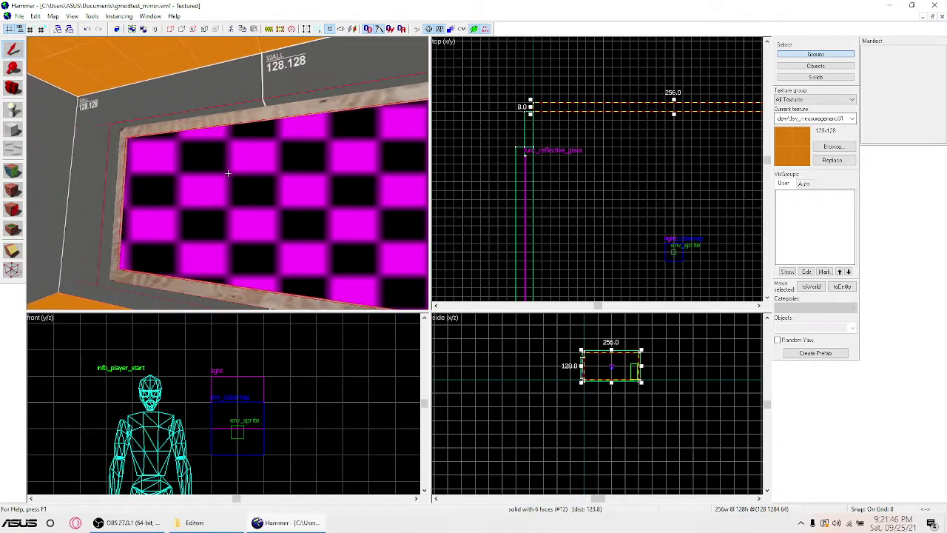
key(Left)
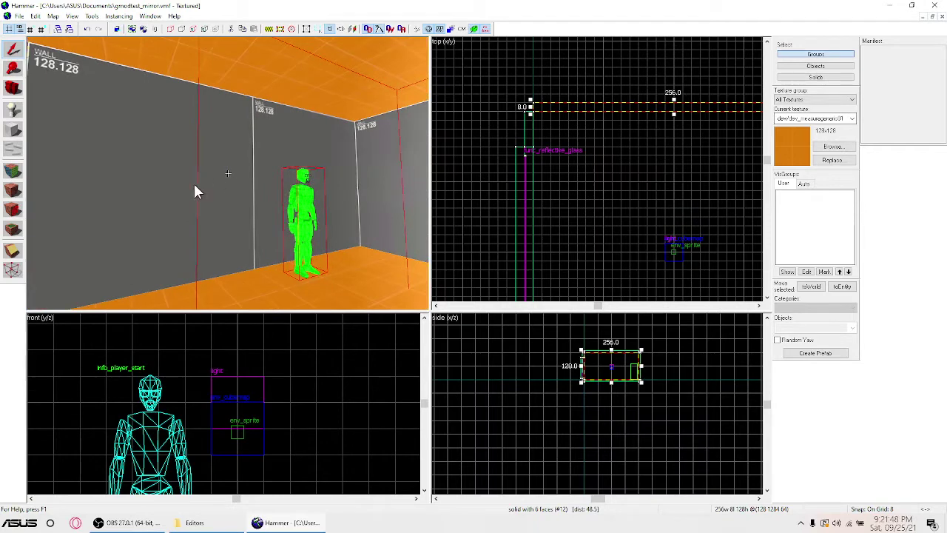
click(194, 191)
scroll(224, 408, down, 5)
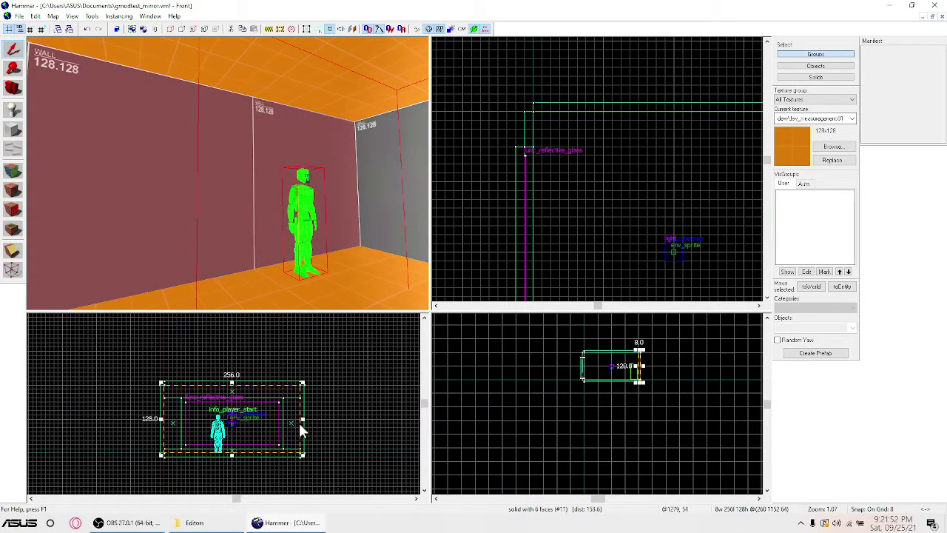
mouse_move(301, 419)
mouse_down()
mouse_move(233, 417)
mouse_move(218, 435)
mouse_move(260, 434)
mouse_move(233, 418)
mouse_move(242, 419)
mouse_up()
click(253, 177)
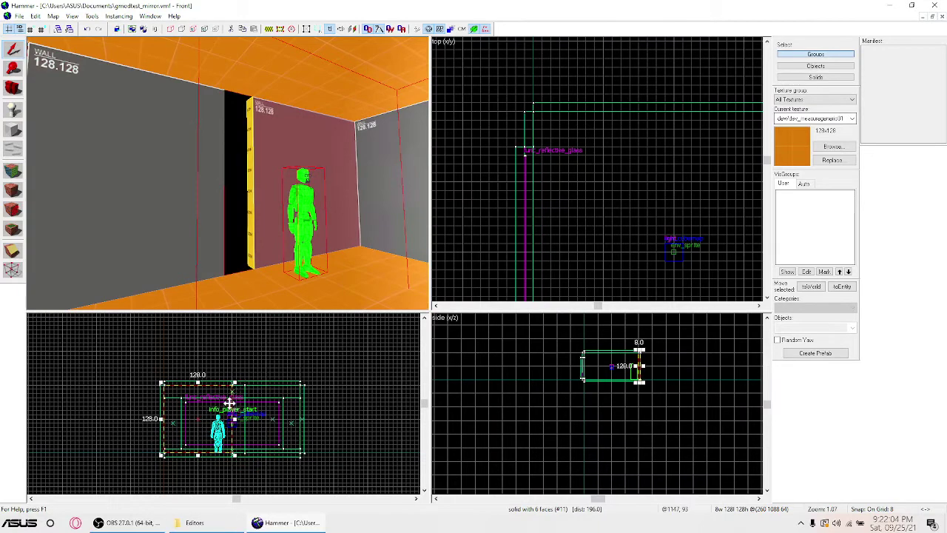
drag(235, 418, 224, 419)
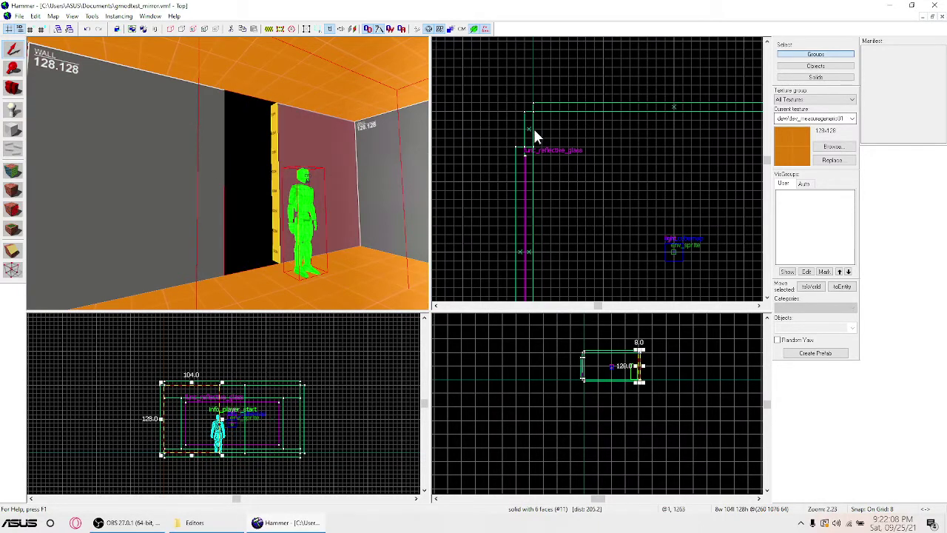
Step: Copy a wall section into the room in front of the opening and make the copy 128 units wide
scroll(592, 62, down, 8)
scroll(641, 102, up, 9)
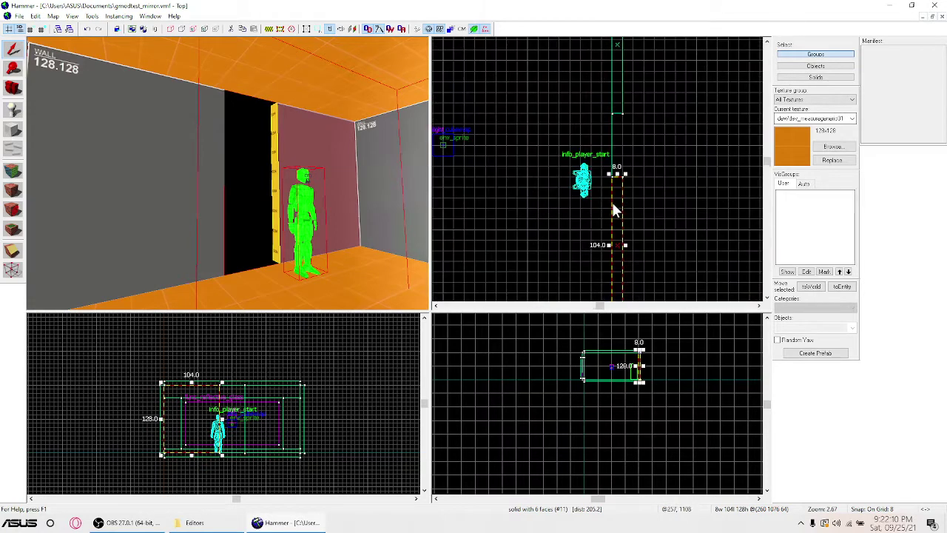
mouse_move(613, 204)
mouse_down()
mouse_move(614, 140)
mouse_move(587, 116)
mouse_up()
mouse_move(585, 234)
mouse_down()
mouse_move(584, 262)
mouse_move(447, 264)
mouse_up()
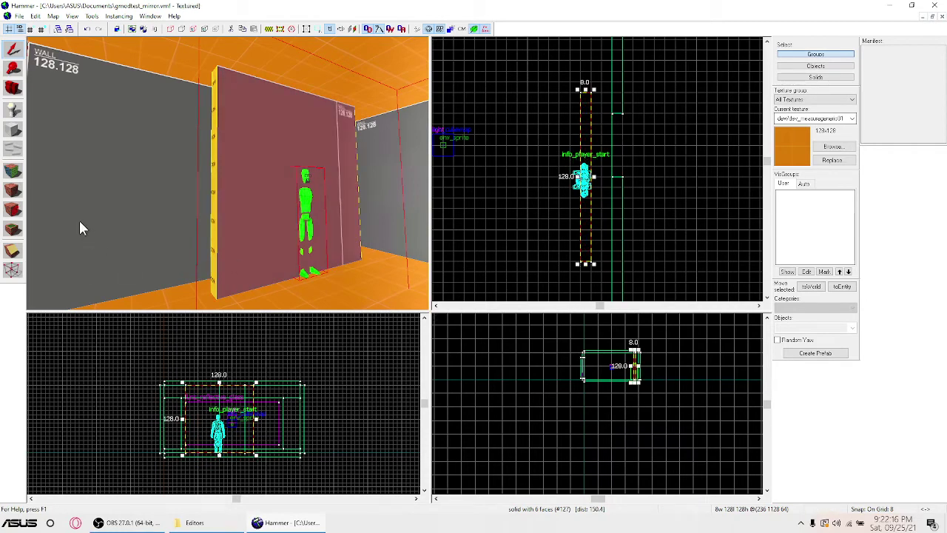
Step: Texture the copied block with dev/dev_measuredoor01 and fit the texture to its room-side face
click(12, 170)
click(445, 295)
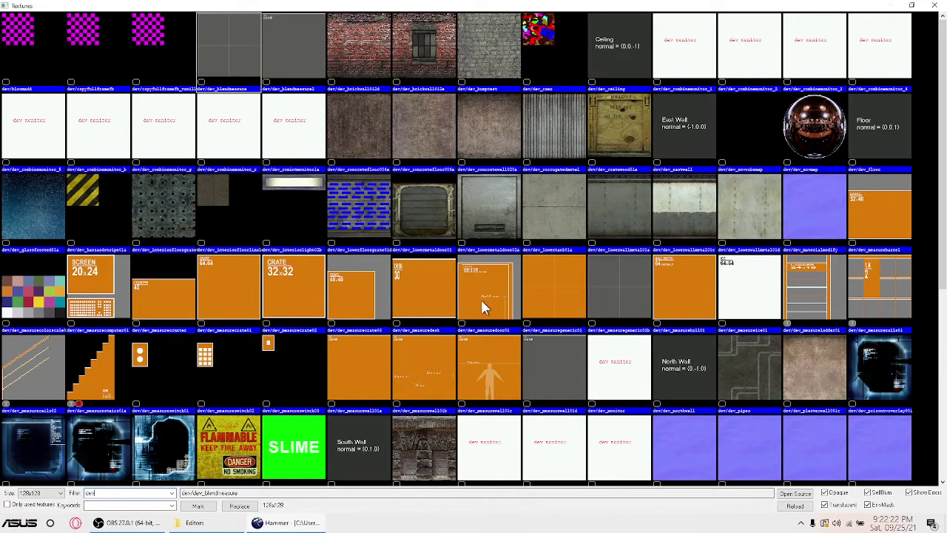
click(481, 300)
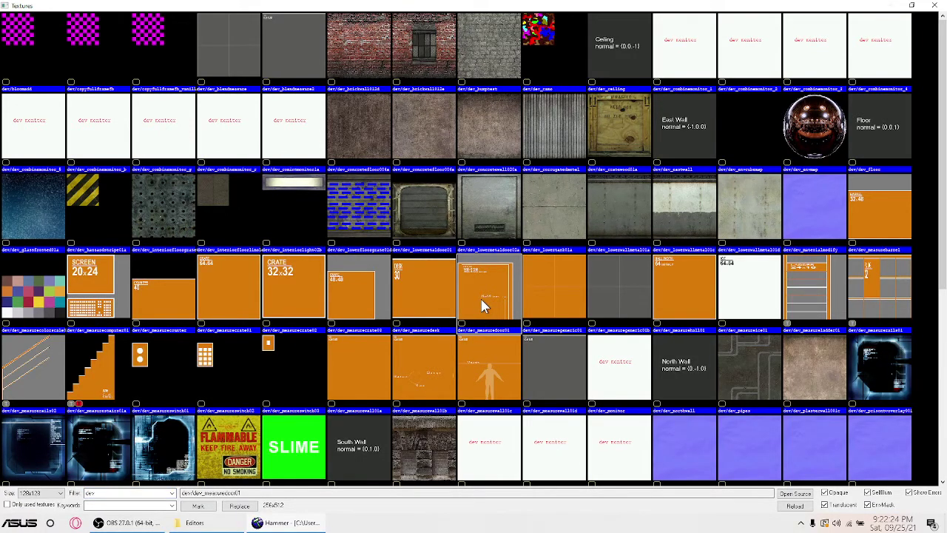
double_click(481, 305)
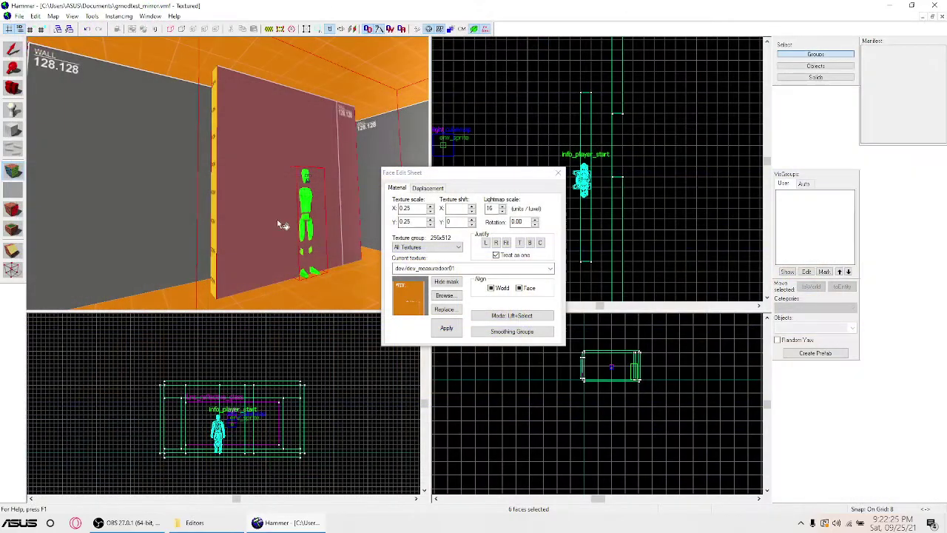
click(506, 244)
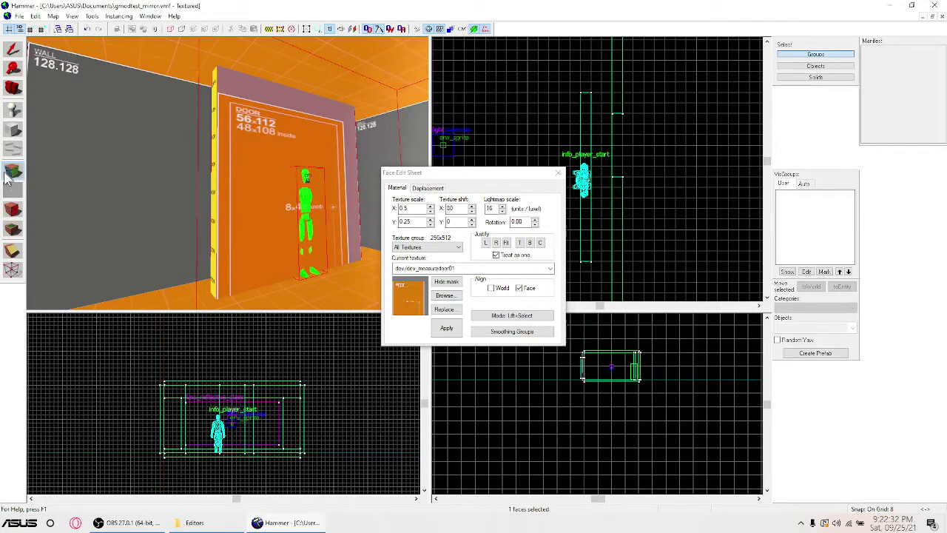
Step: Lower the top of the door block so that it is 112 units high
click(13, 50)
click(259, 130)
scroll(211, 378, up, 3)
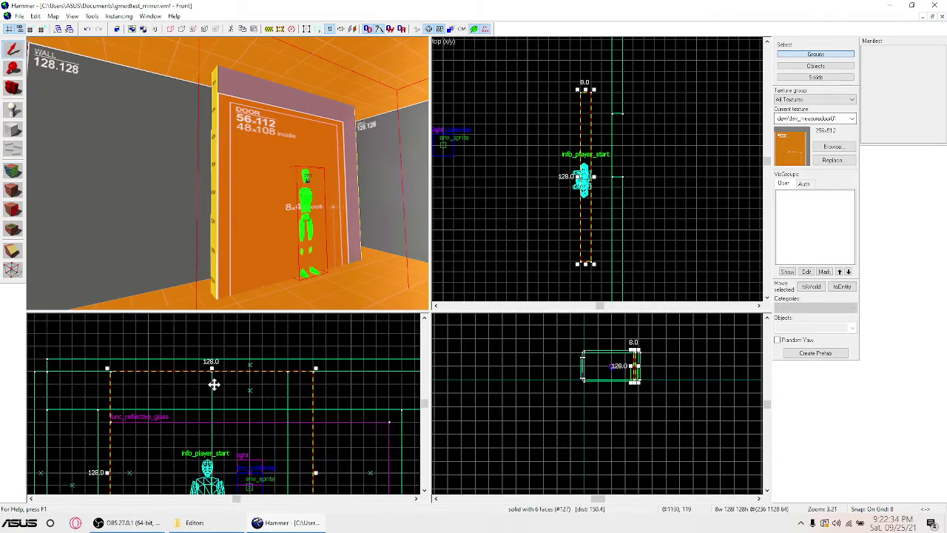
click(211, 378)
click(259, 218)
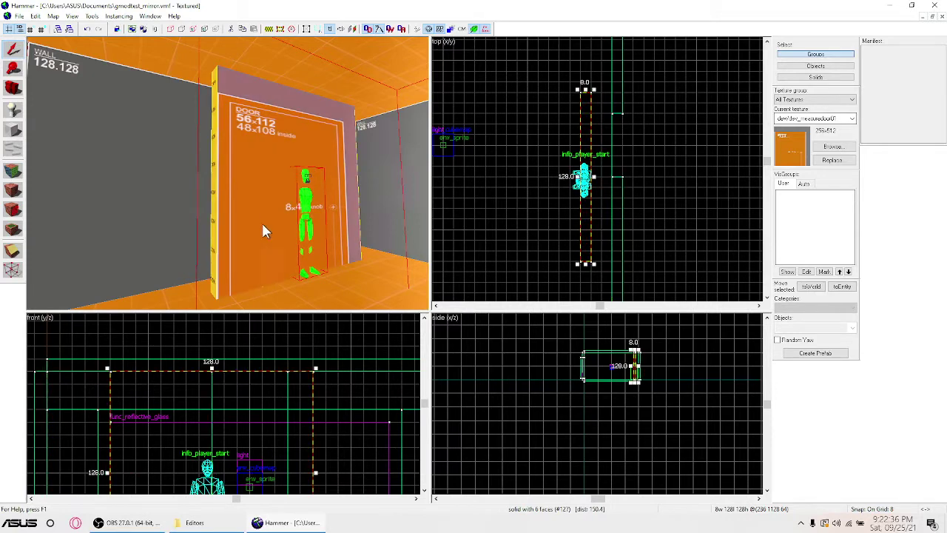
drag(211, 370, 210, 393)
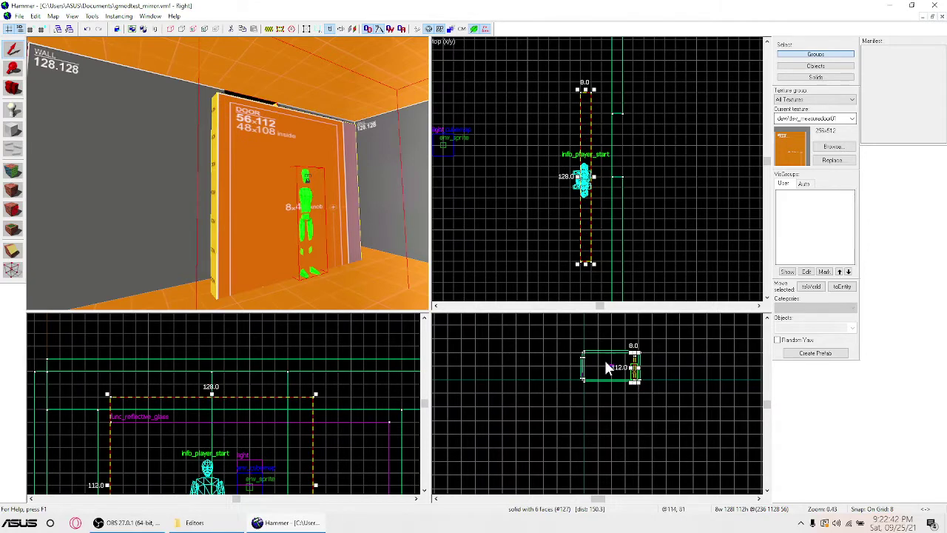
Step: Set the door face's texture scale to 0.25 on X and Y and justify the texture to the left edge
click(14, 171)
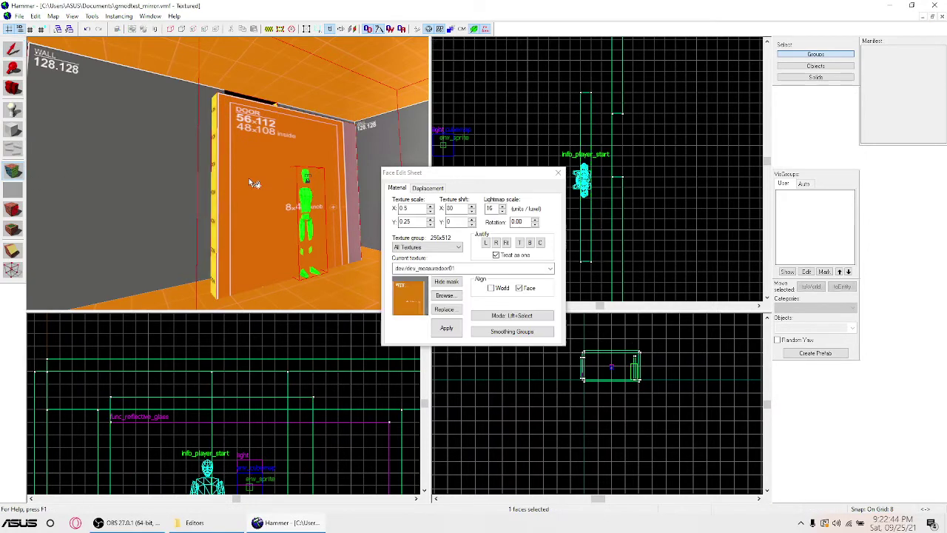
click(507, 245)
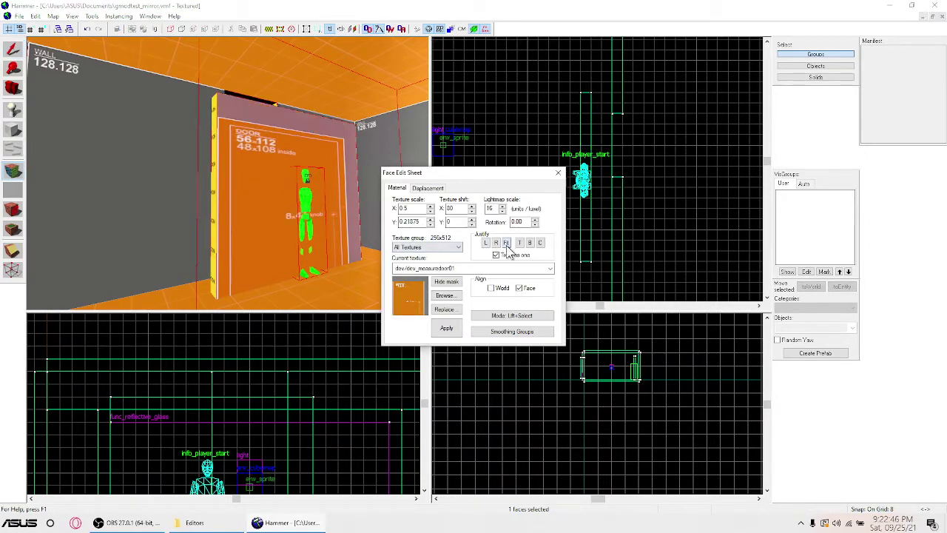
double_click(412, 210)
click(446, 327)
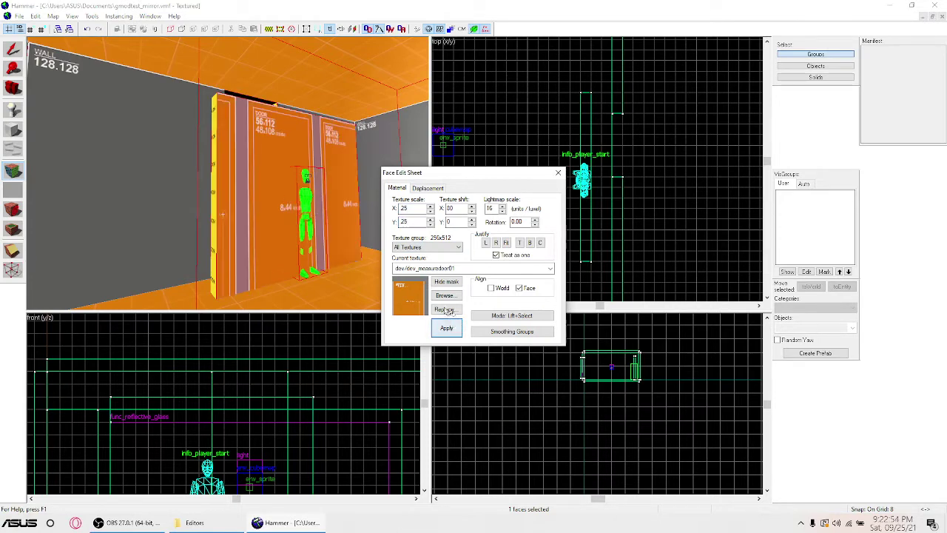
click(505, 243)
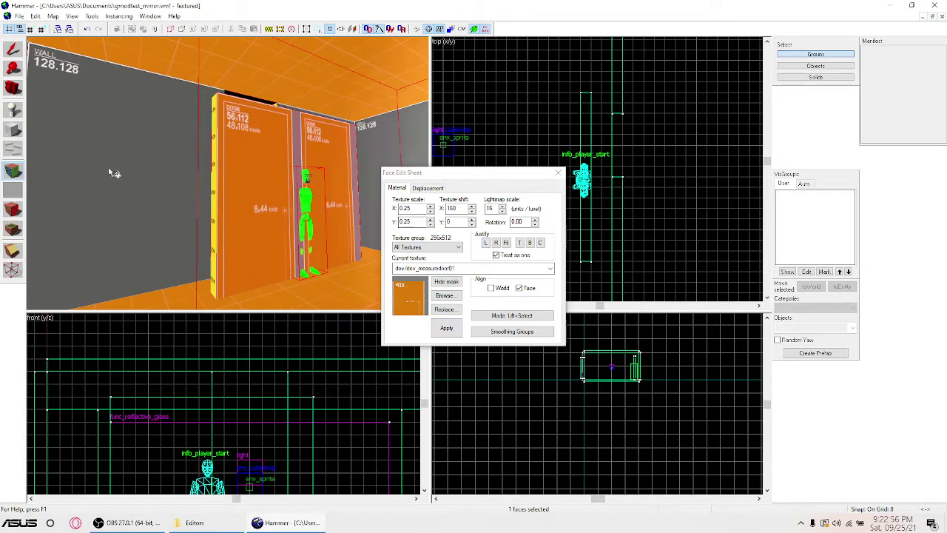
Step: Narrow the door block to 56 units so that it holds just one door image
click(14, 174)
click(281, 159)
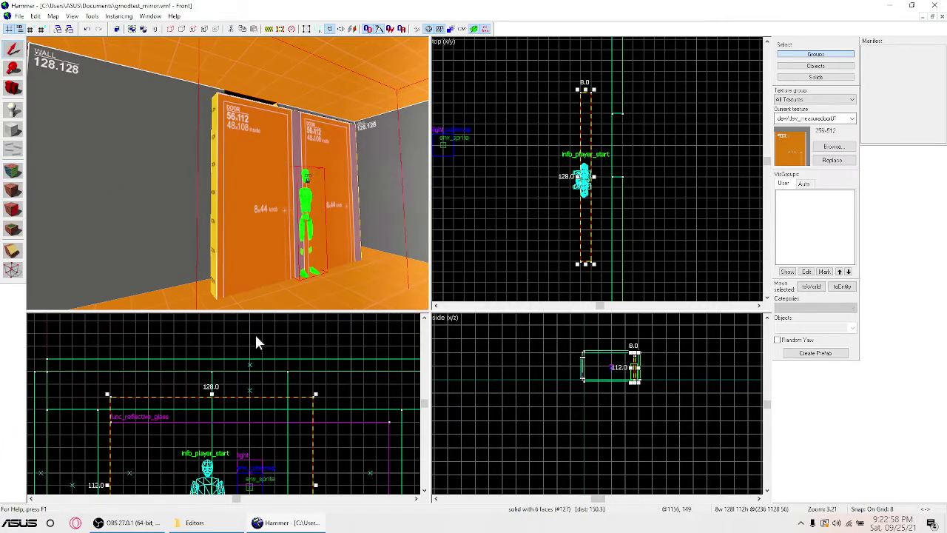
scroll(267, 336, down, 3)
drag(298, 418, 220, 417)
key(ctrl+z)
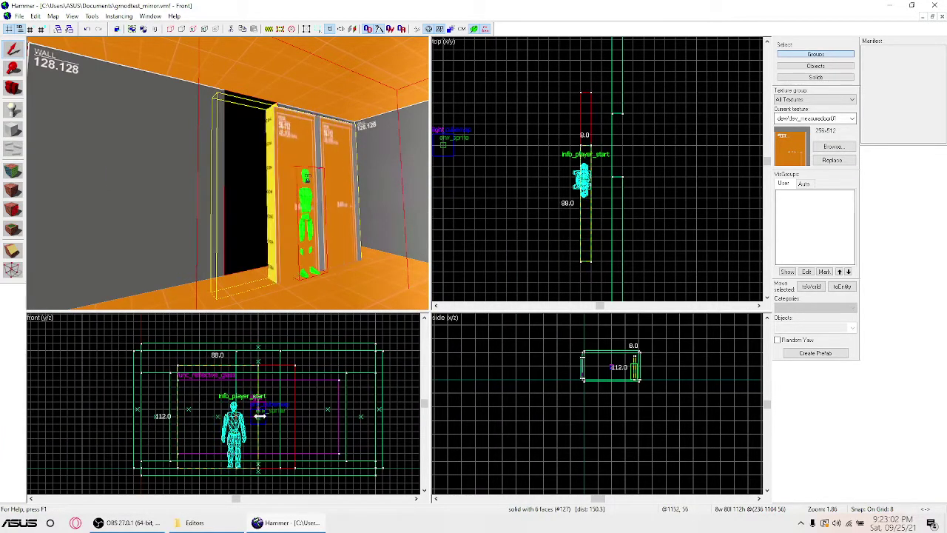
drag(175, 417, 232, 417)
key(Escape)
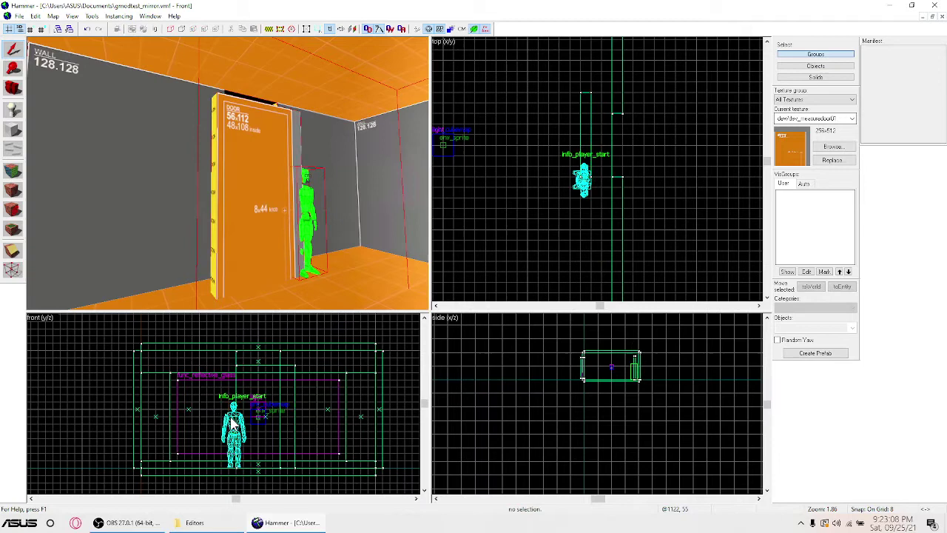
click(258, 213)
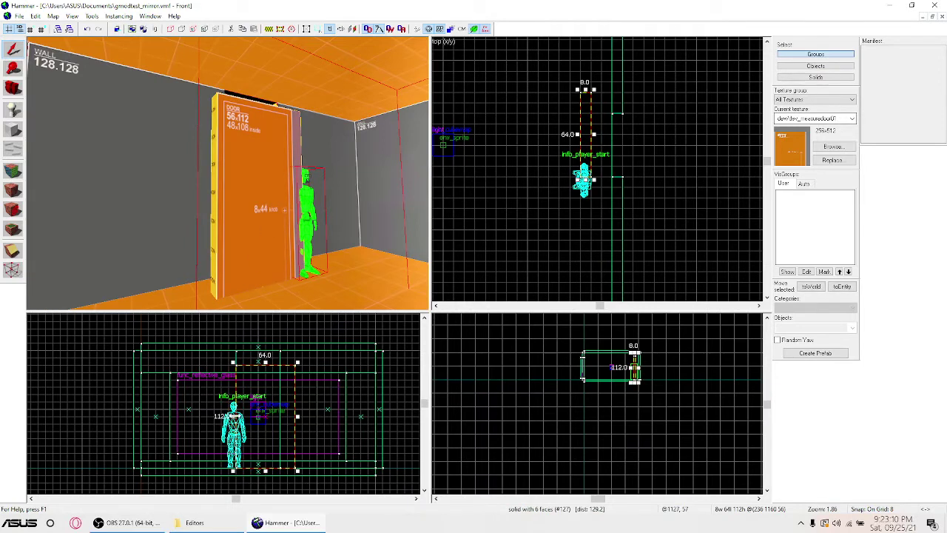
drag(233, 417, 240, 416)
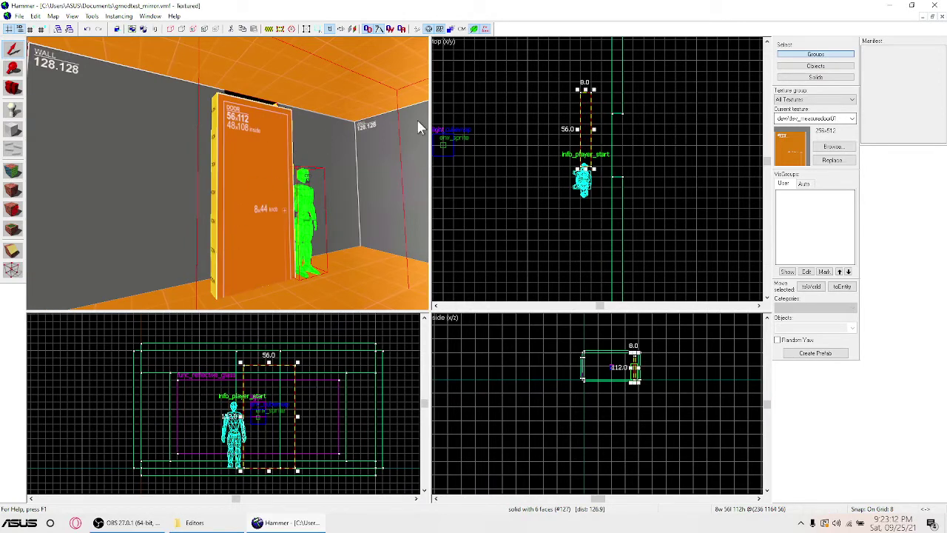
Step: Move the door block into the wall opening and resize the adjoining wall sections to 72 and 128 units to meet its sides
drag(582, 109, 616, 160)
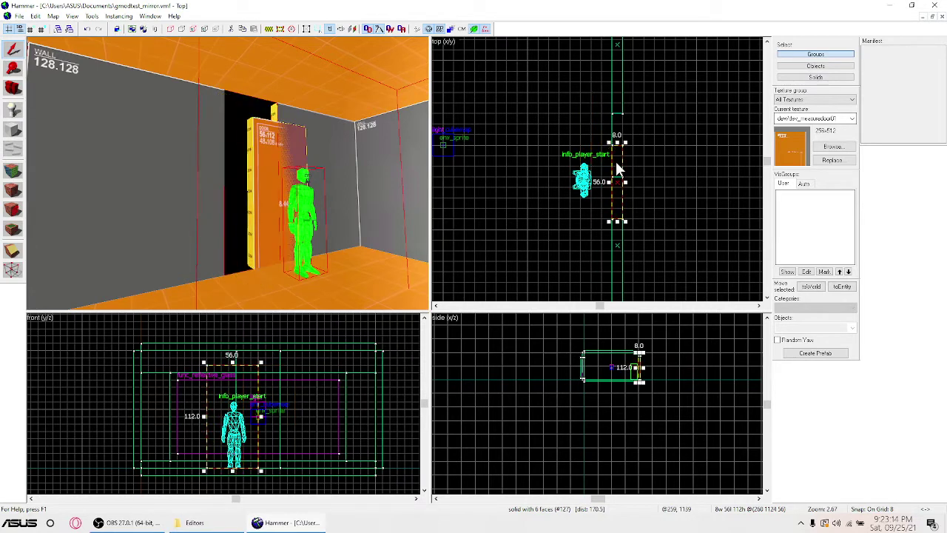
click(279, 116)
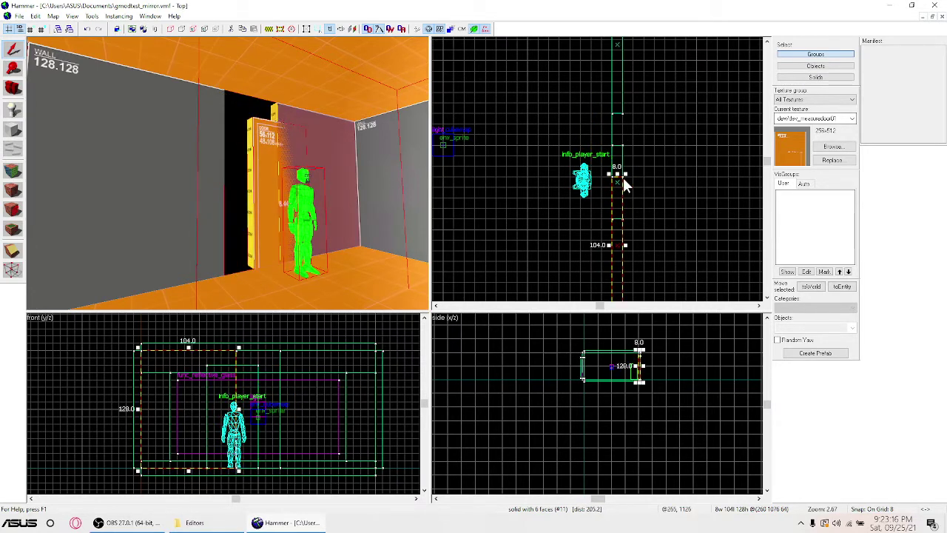
drag(619, 175, 620, 215)
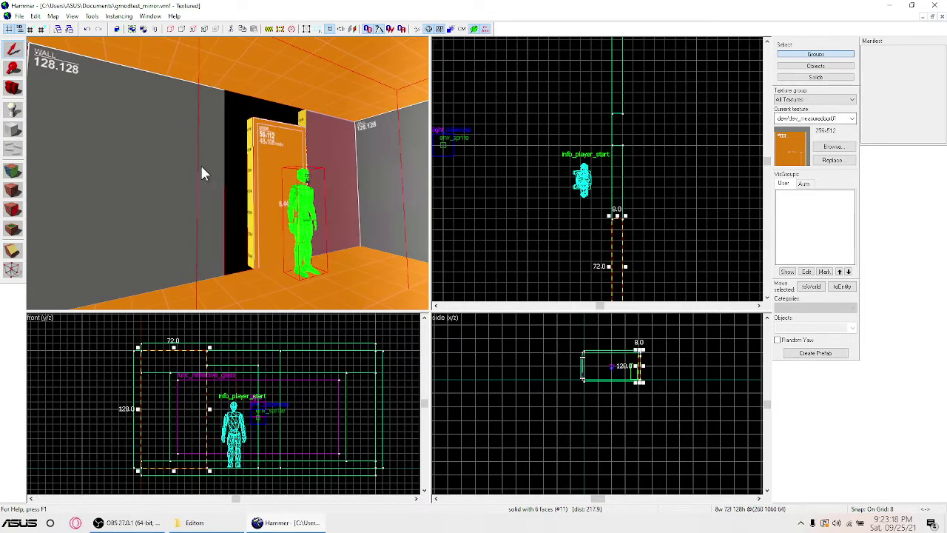
click(199, 164)
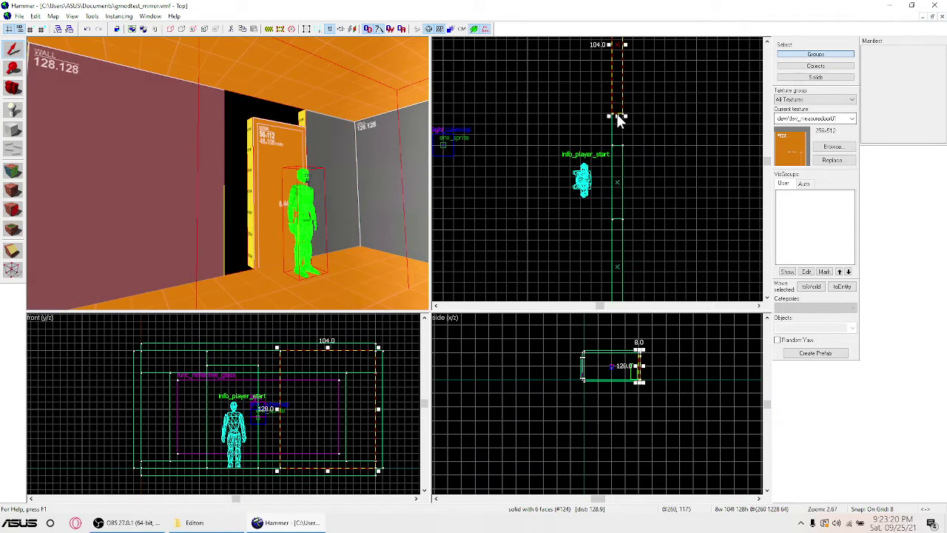
drag(615, 112, 619, 146)
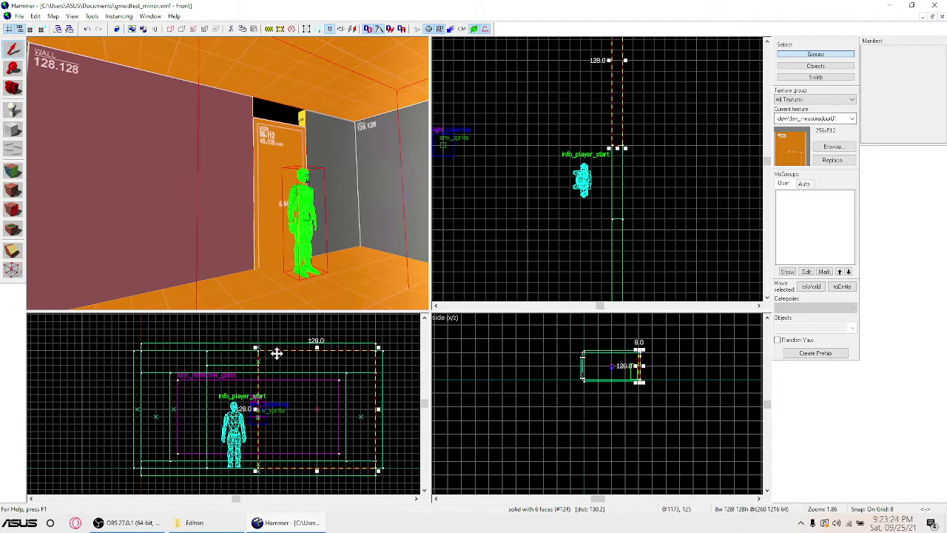
Step: Copy a wall section above the door and size it to 56 by 16 units to fill the gap up to the ceiling
scroll(273, 361, up, 2)
mouse_move(273, 363)
shift+mouse_down()
mouse_move(190, 369)
mouse_move(198, 369)
shift+mouse_up()
scroll(198, 370, down, 3)
mouse_move(285, 457)
mouse_down()
mouse_move(210, 378)
mouse_move(229, 373)
mouse_up()
key(z)
key(d)
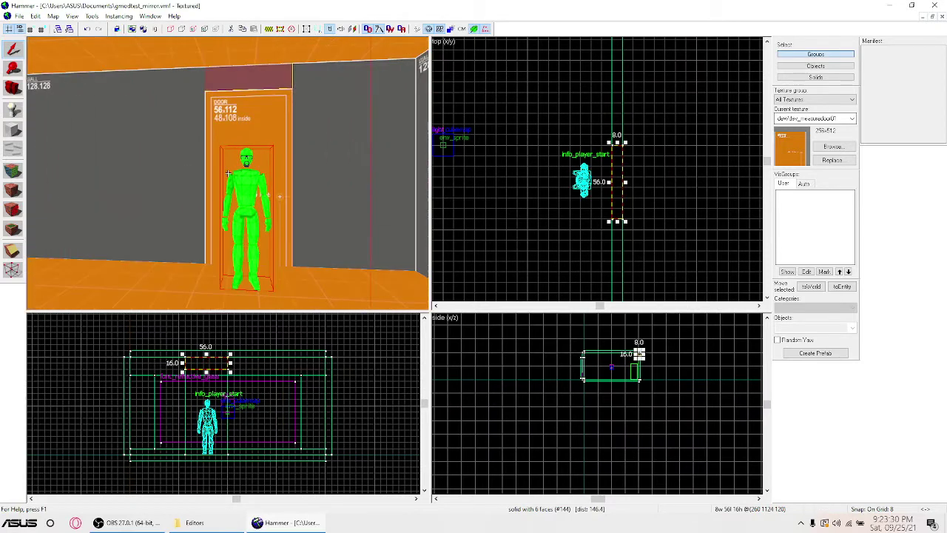
key(z)
Step: Set the grid to 2 units and thin the door block to 4 units, centred within the wall's thickness
click(230, 104)
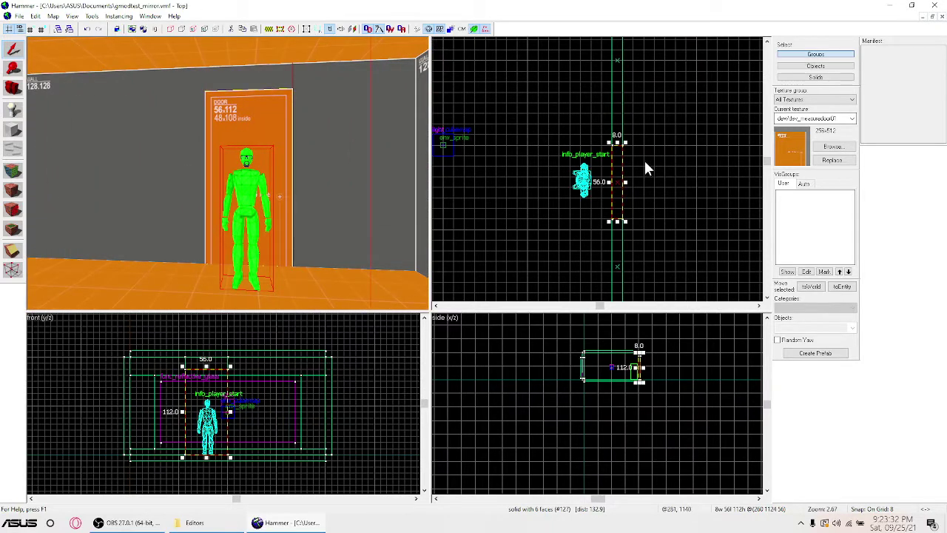
scroll(611, 190, up, 4)
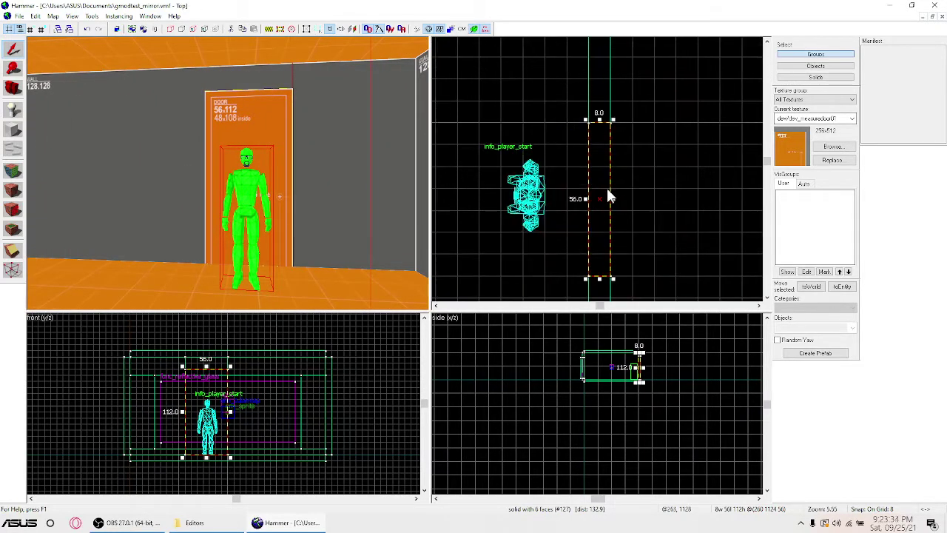
key(bracketleft)
key(bracketleft)
drag(587, 201, 607, 198)
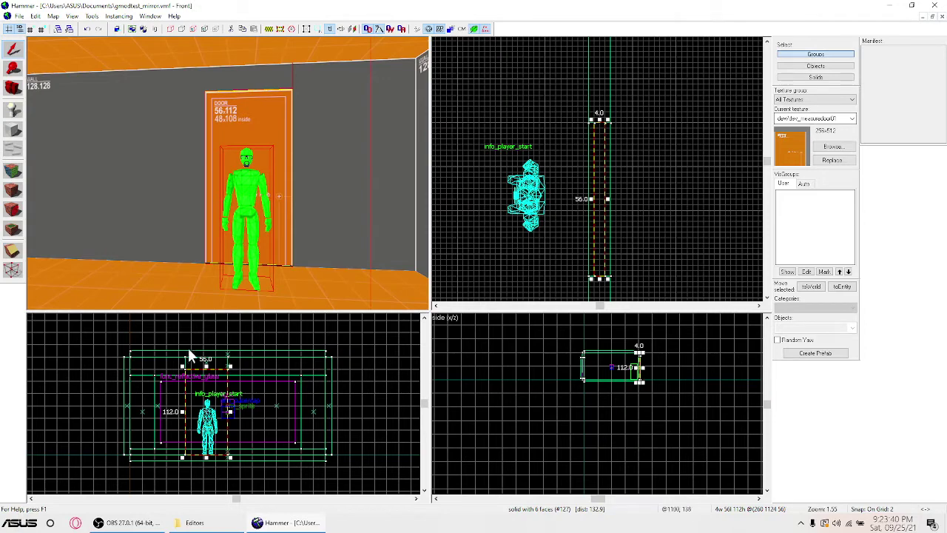
Step: Move the 56 by 16 unit wall block from above the door down to the foot of the doorway
scroll(187, 347, up, 2)
scroll(241, 401, down, 1)
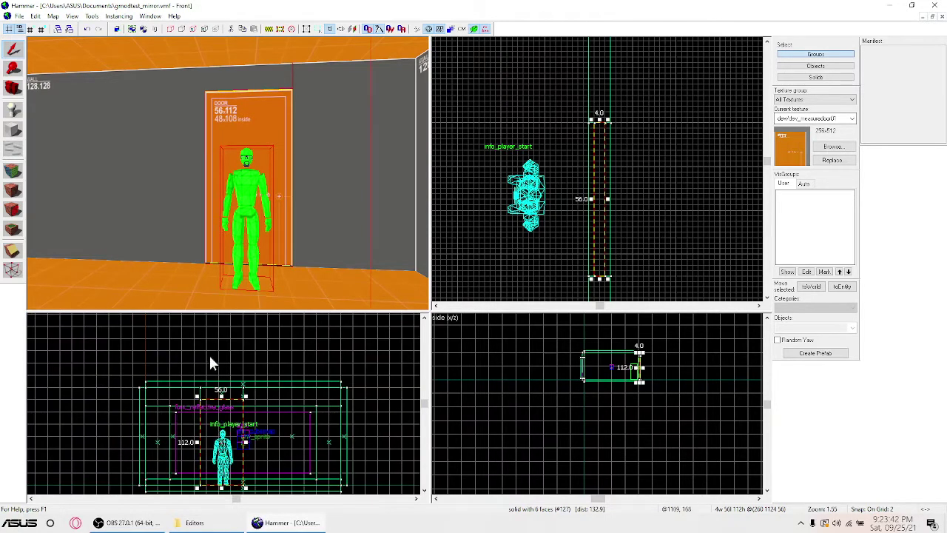
click(550, 140)
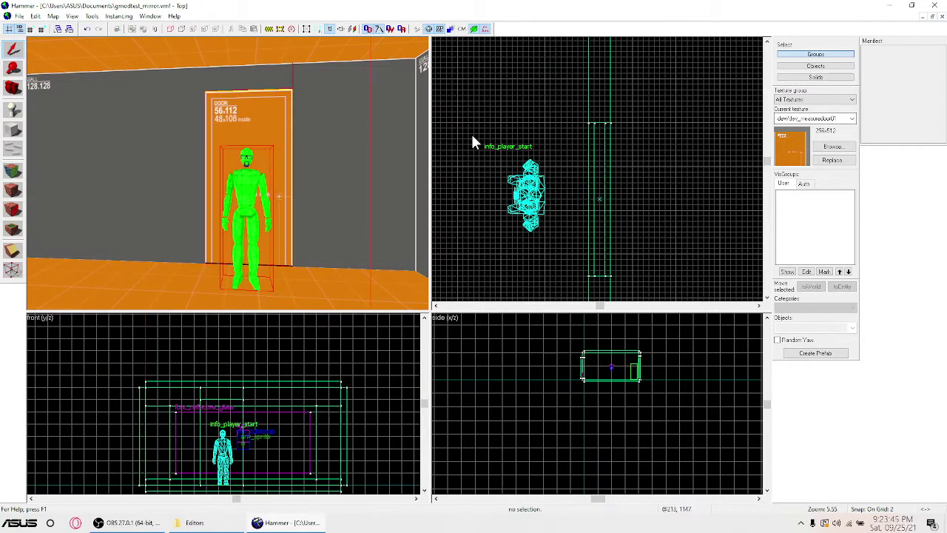
click(285, 278)
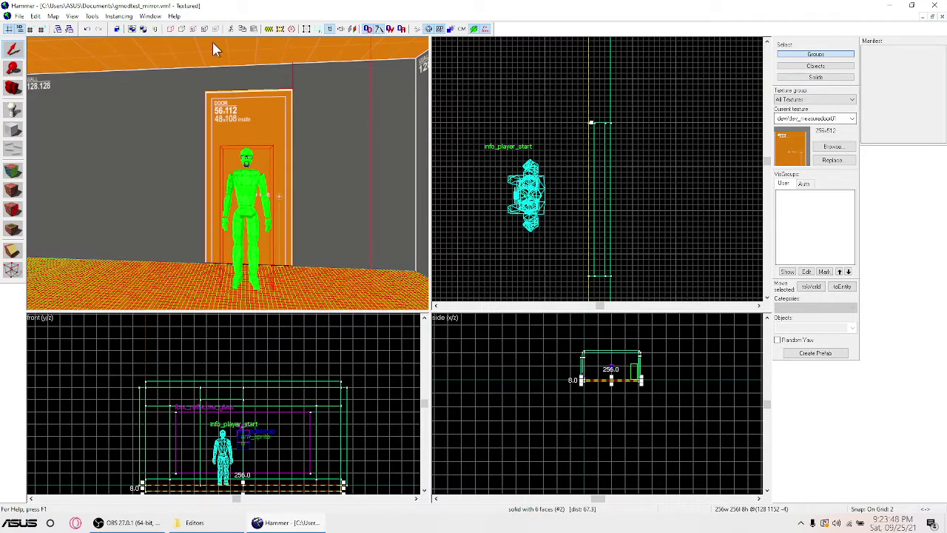
click(276, 87)
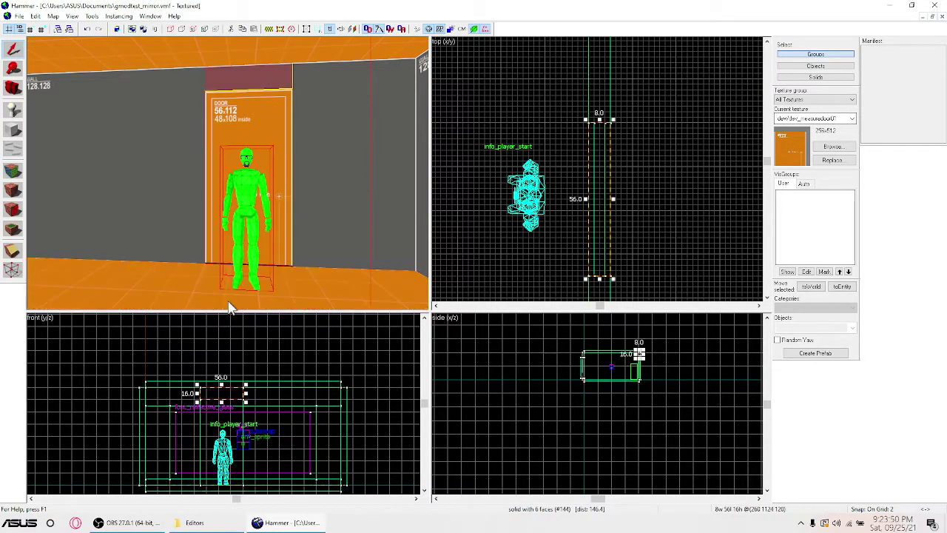
mouse_move(215, 396)
mouse_down()
mouse_move(224, 402)
mouse_move(209, 375)
mouse_move(205, 426)
mouse_move(220, 427)
mouse_move(241, 393)
mouse_up()
scroll(209, 375, down, 2)
scroll(206, 427, up, 7)
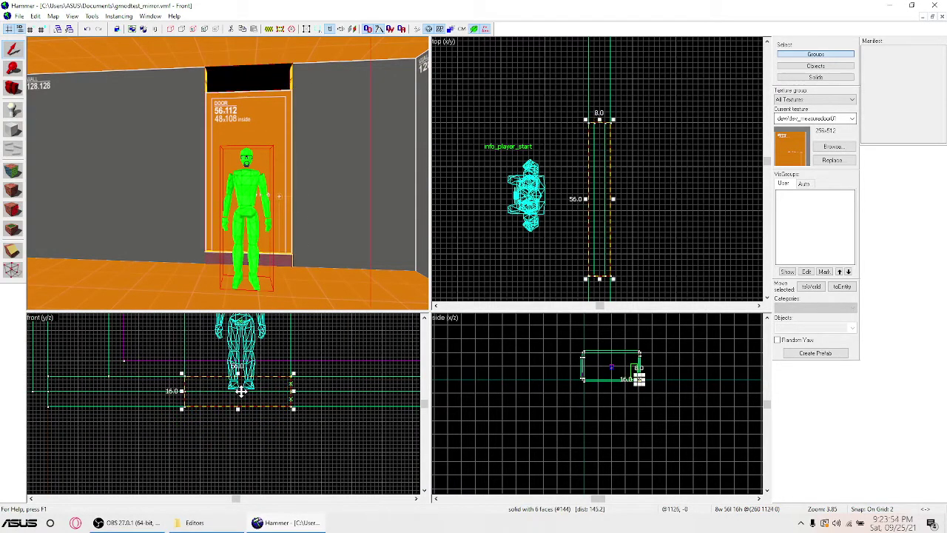
Step: Reduce the moved block's height to 8 units so that its upper face is flush with the floor
key(Caps_Lock)
key(a)
key(Caps_Lock)
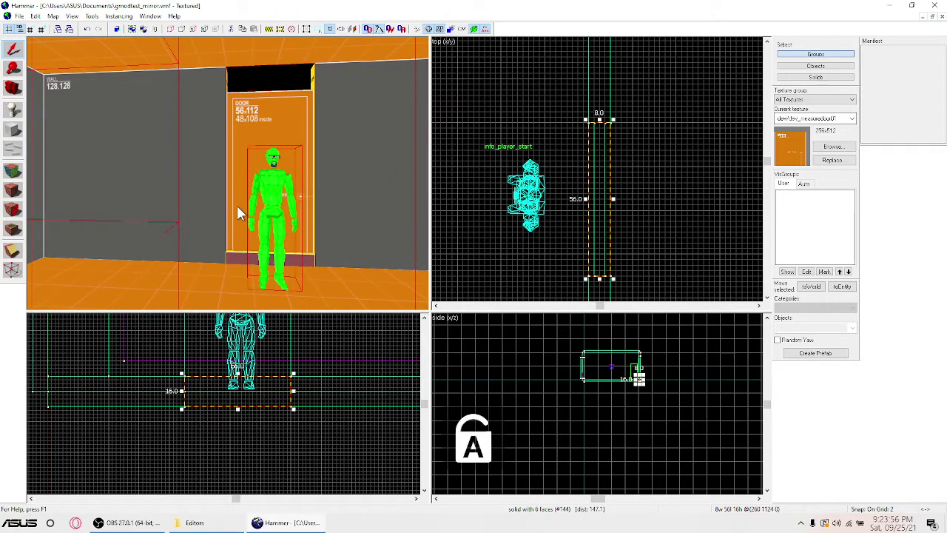
key(z)
key(w)
key(z)
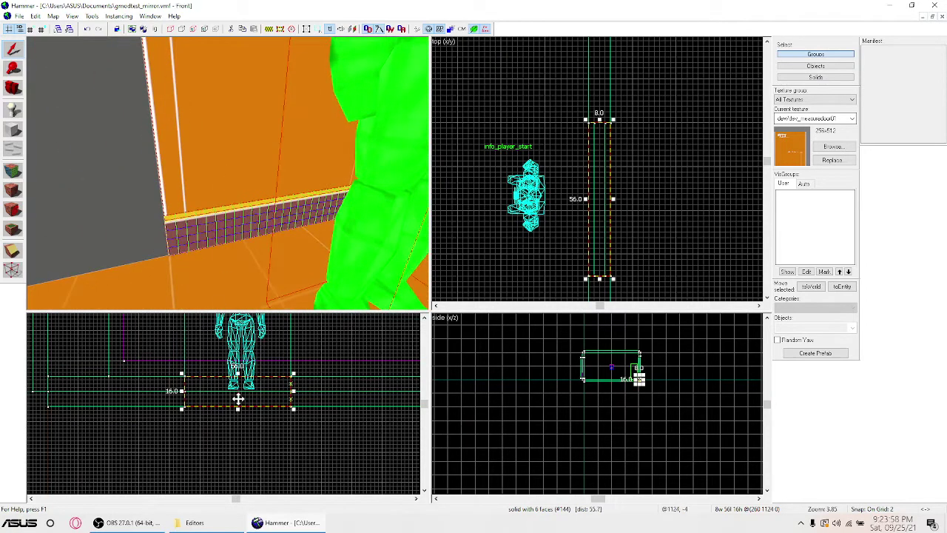
drag(235, 373, 235, 390)
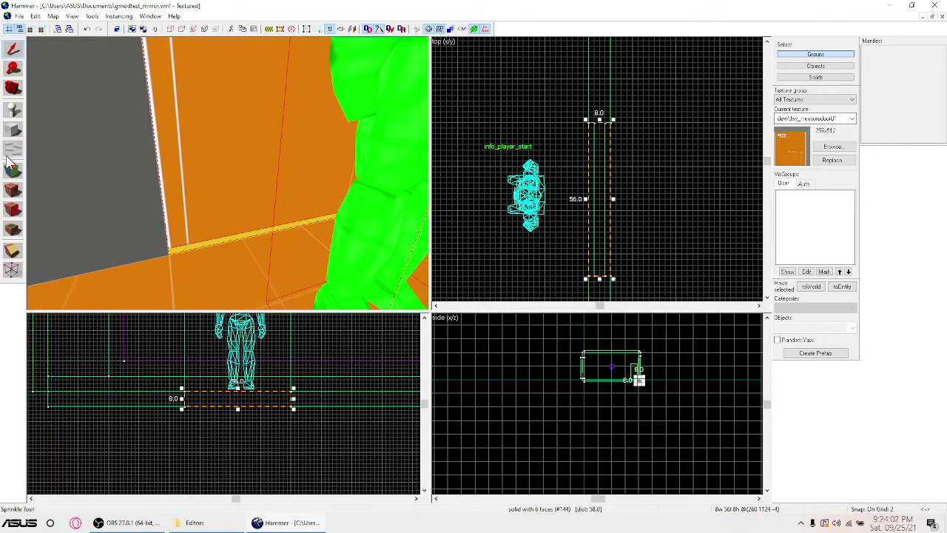
Step: Apply the floor's dev/dev_measuregeneric01 texture to the upper face of the threshold block
click(13, 170)
click(177, 258)
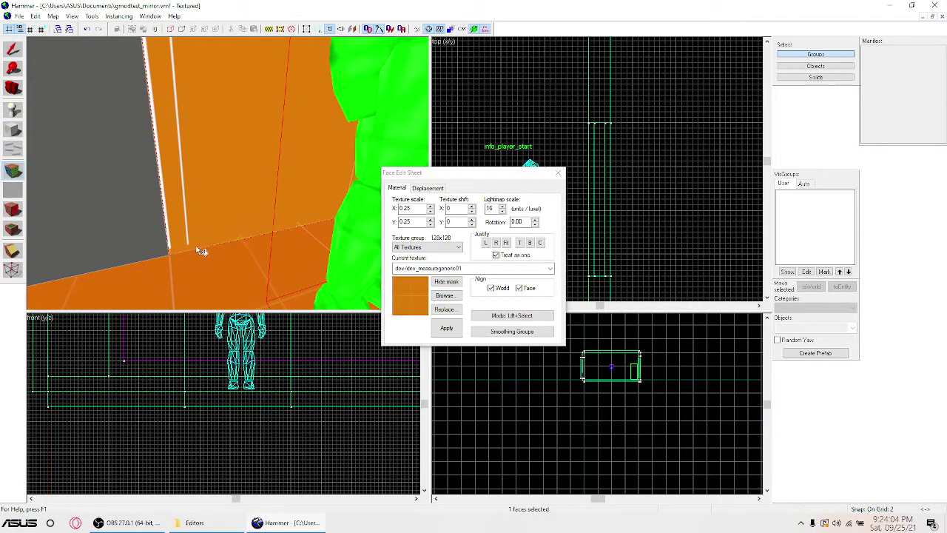
click(13, 171)
key(z)
key(s)
key(z)
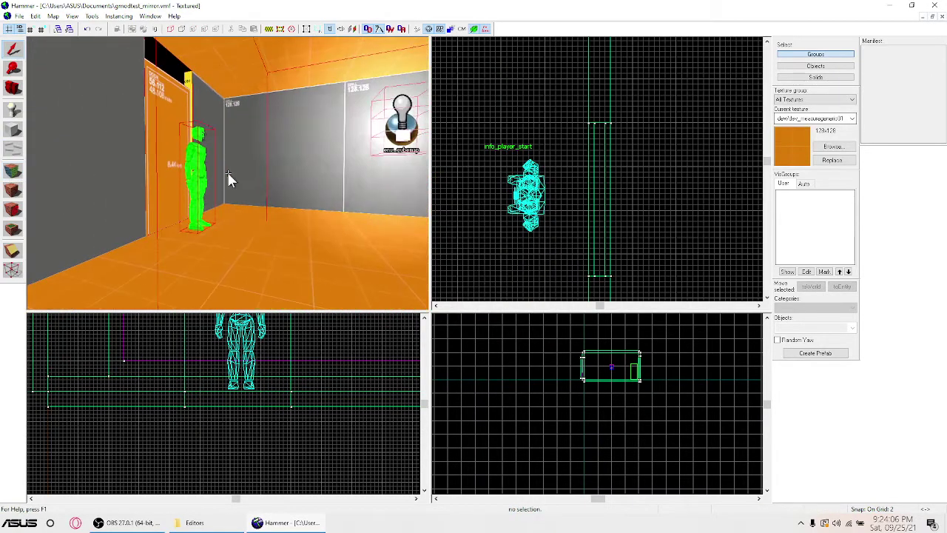
Step: Copy the threshold block into the gap above the door and size the copy to 56 by 16 units
key(z)
key(z)
key(z)
key(w)
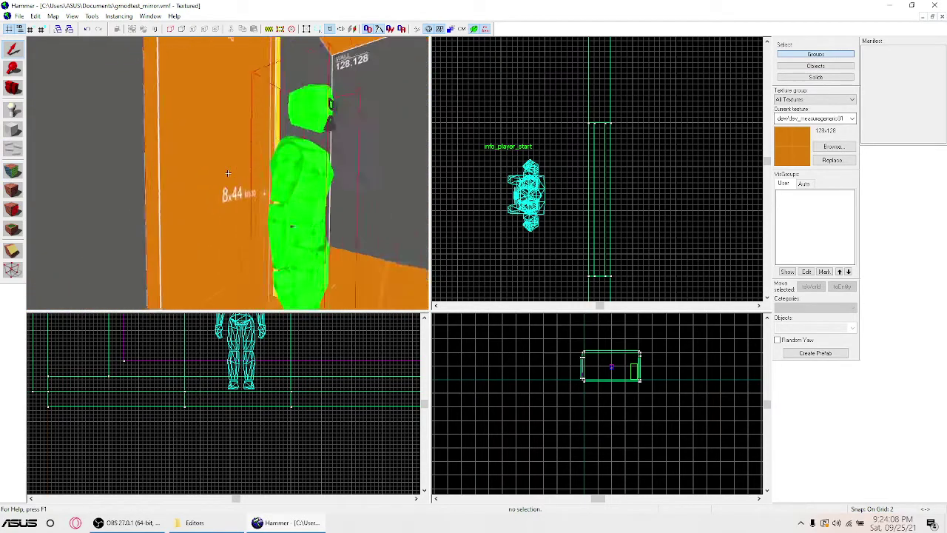
key(z)
click(240, 193)
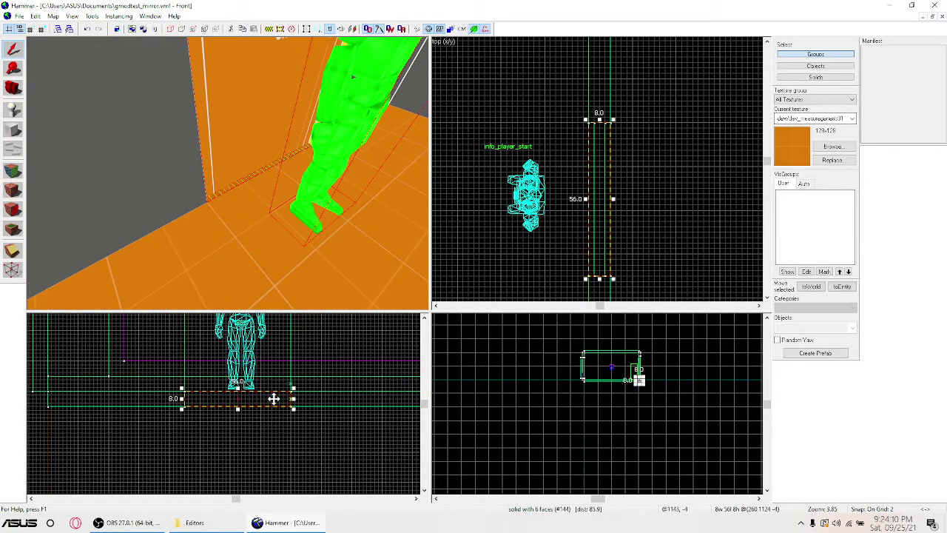
scroll(268, 392, up, 3)
click(274, 328)
scroll(275, 328, up, 6)
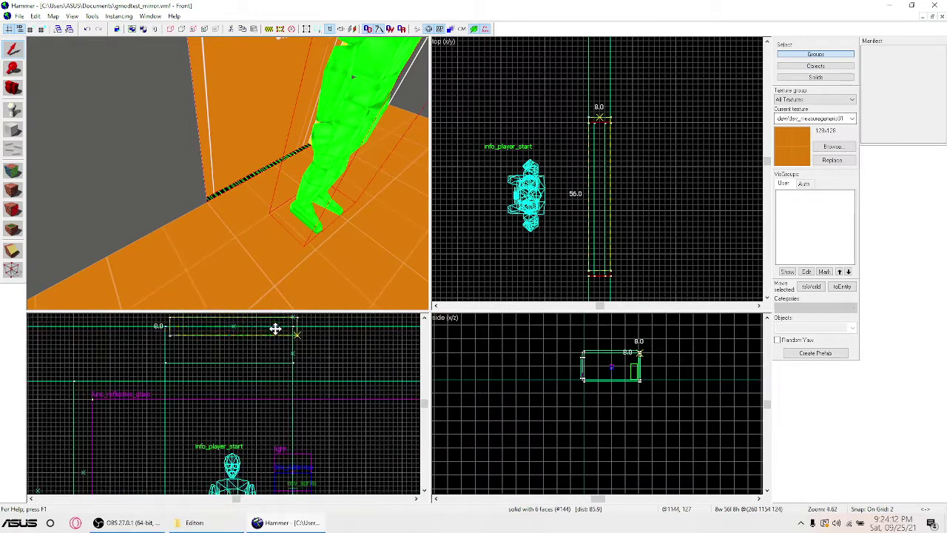
drag(229, 346, 228, 365)
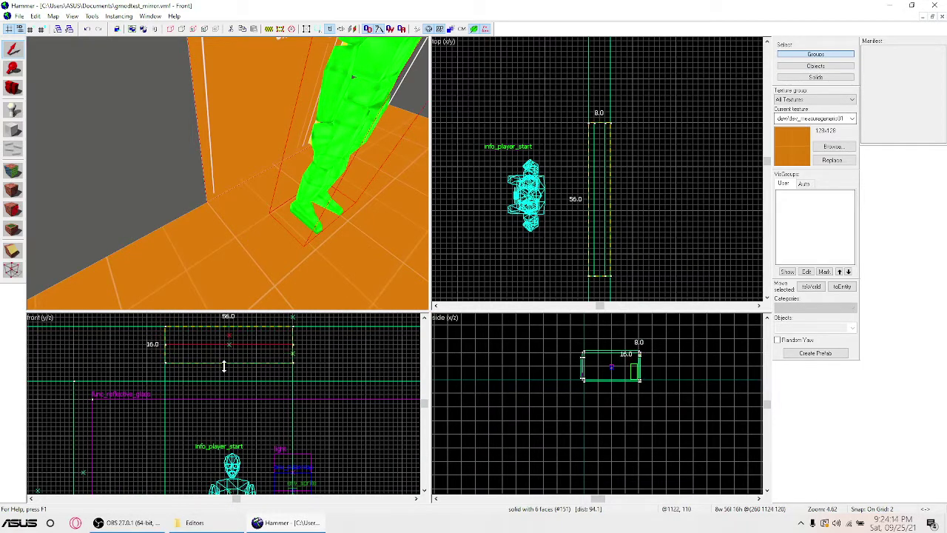
Step: Apply the dev/dev_measurewall01d texture to the underside of the block above the door
key(z)
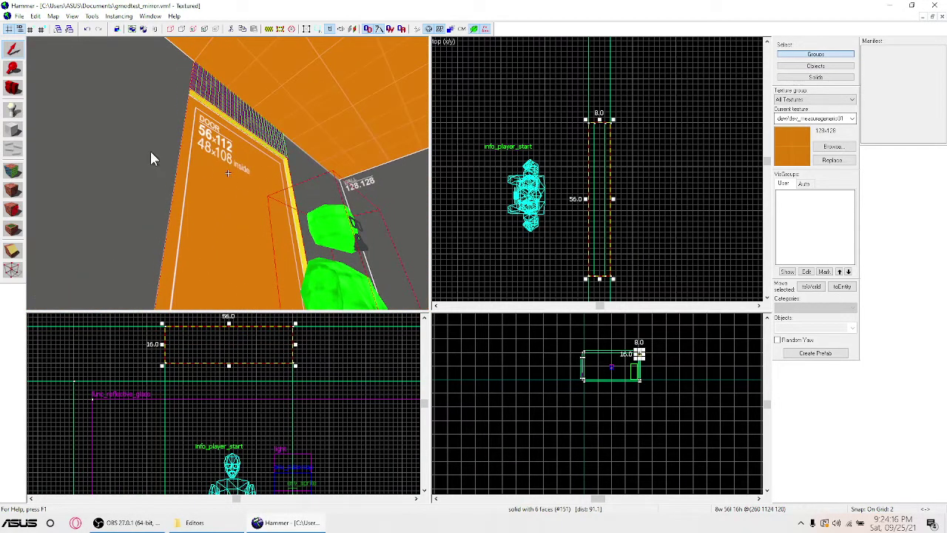
key(shift+a)
click(228, 101)
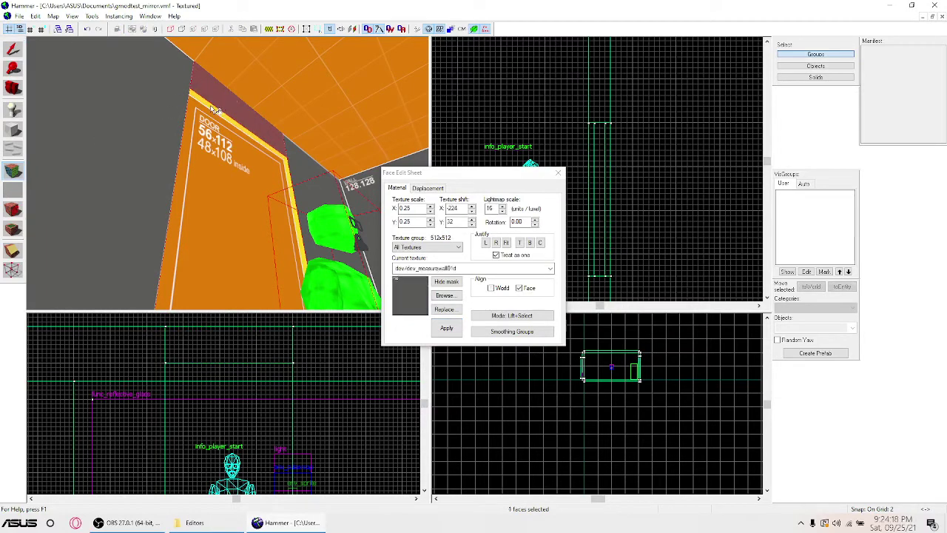
right_click(211, 108)
click(12, 49)
Step: Sample the tools/toolsnodraw texture from a wall face to cover the threshold block's hidden face below floor level
key(z)
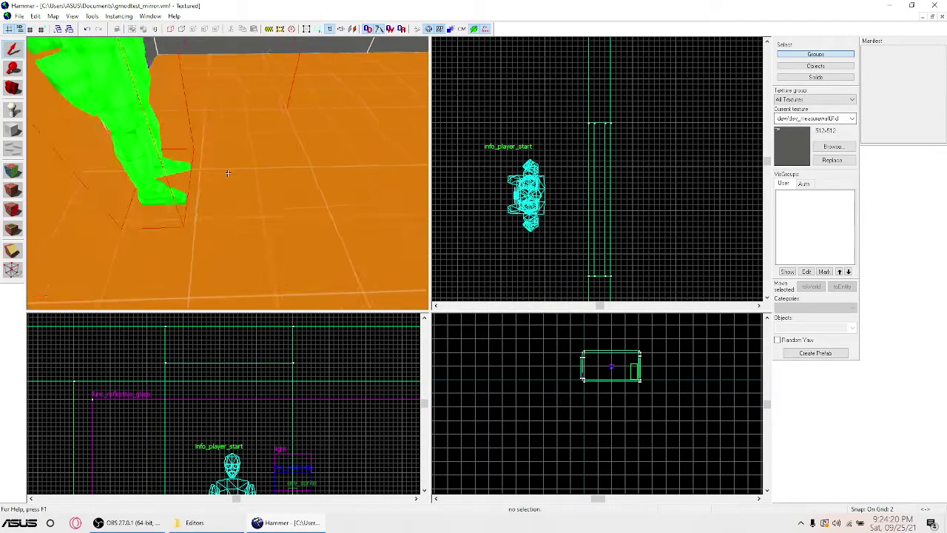
key(z)
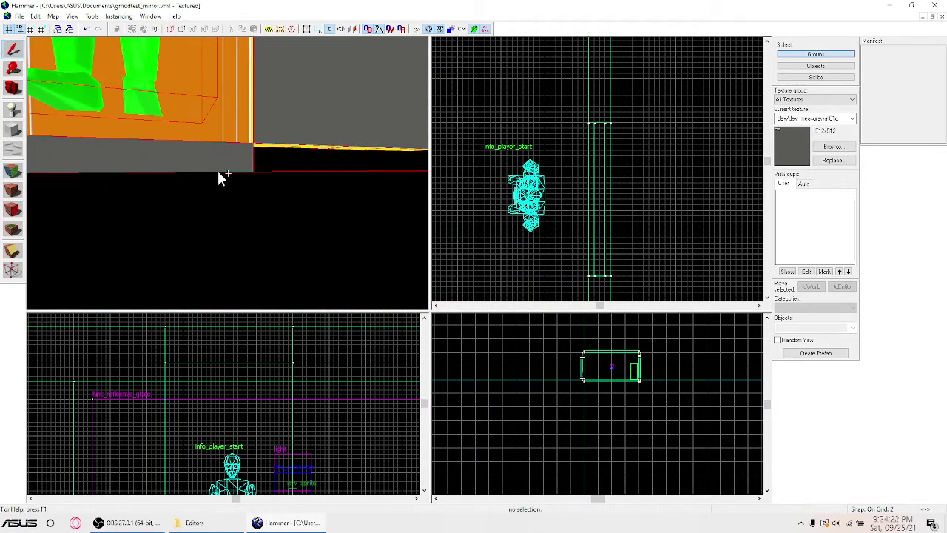
click(13, 170)
click(254, 136)
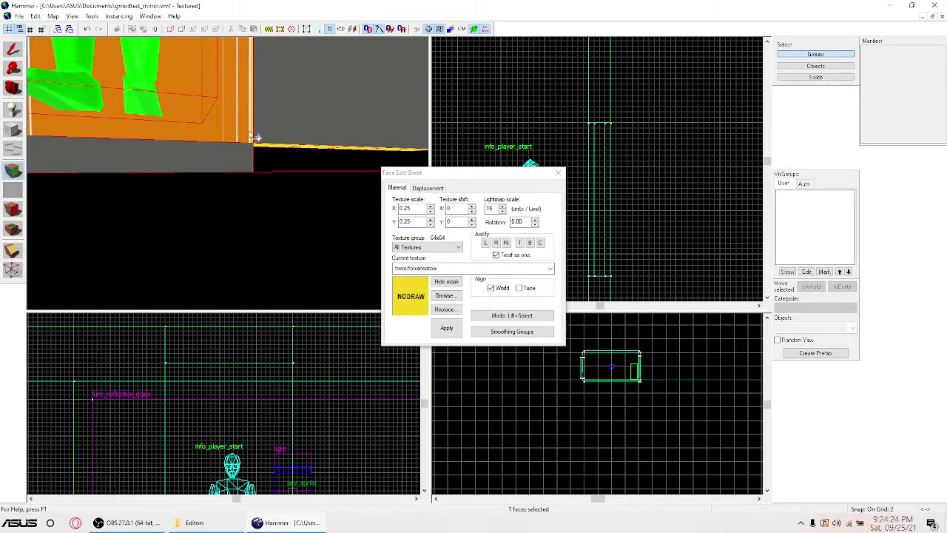
key(z)
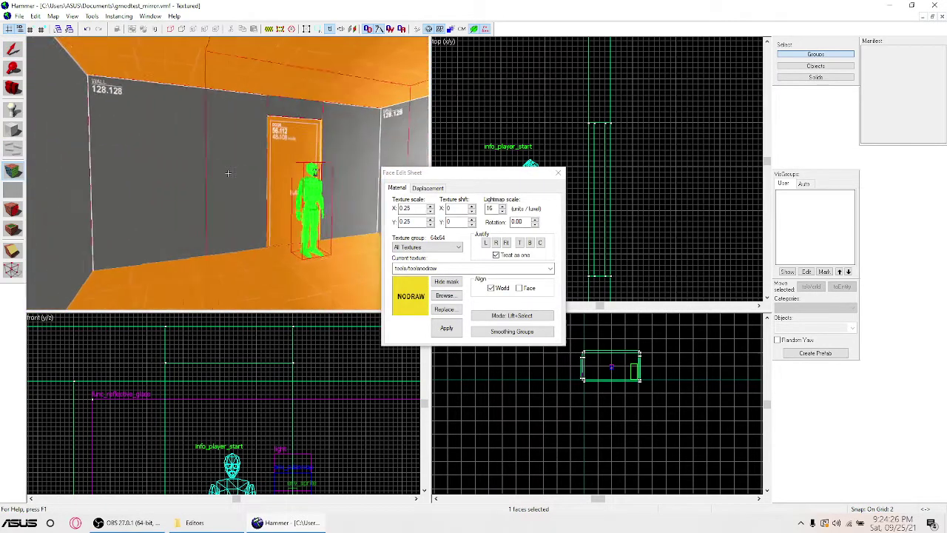
key(z)
click(11, 176)
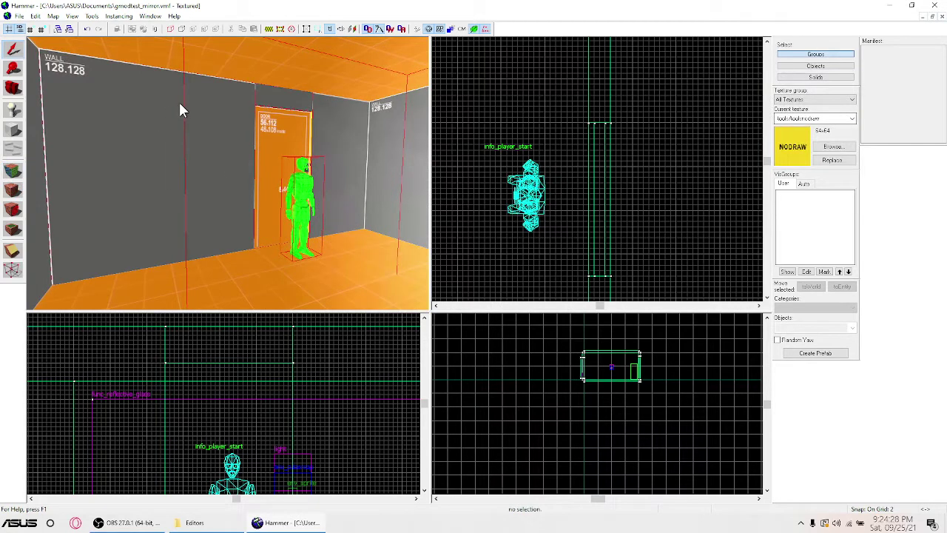
Step: Apply the dev/dev_measurewall01d wall texture to the exposed nodraw side faces of the door opening
key(z)
key(w)
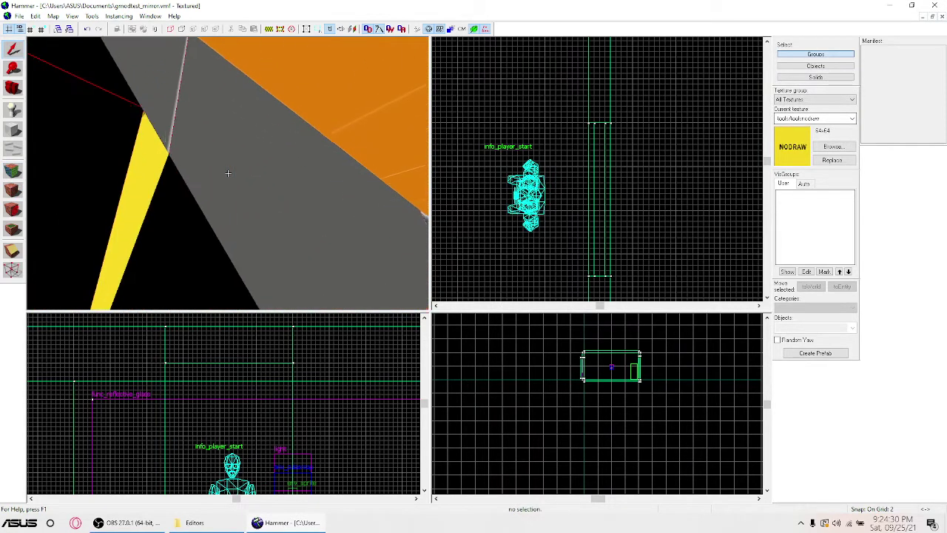
key(z)
click(12, 170)
click(141, 148)
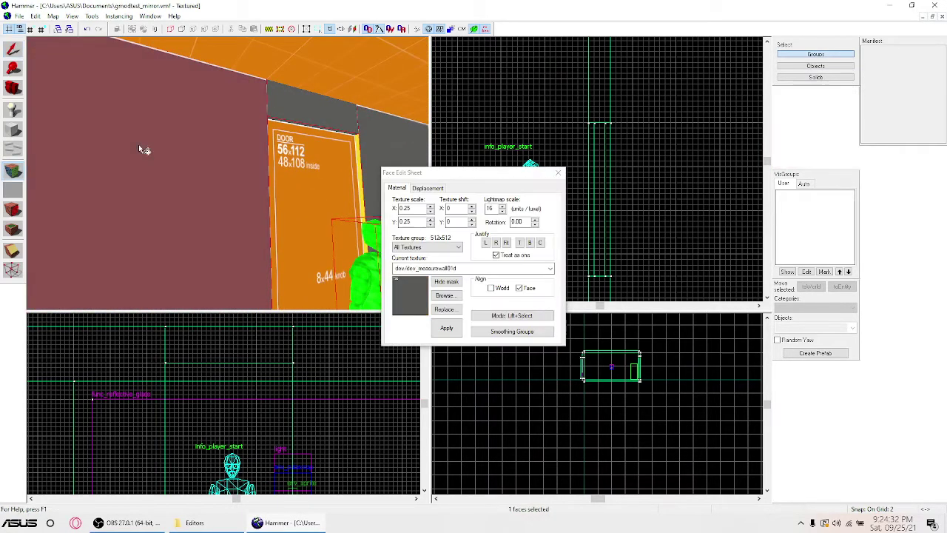
key(z)
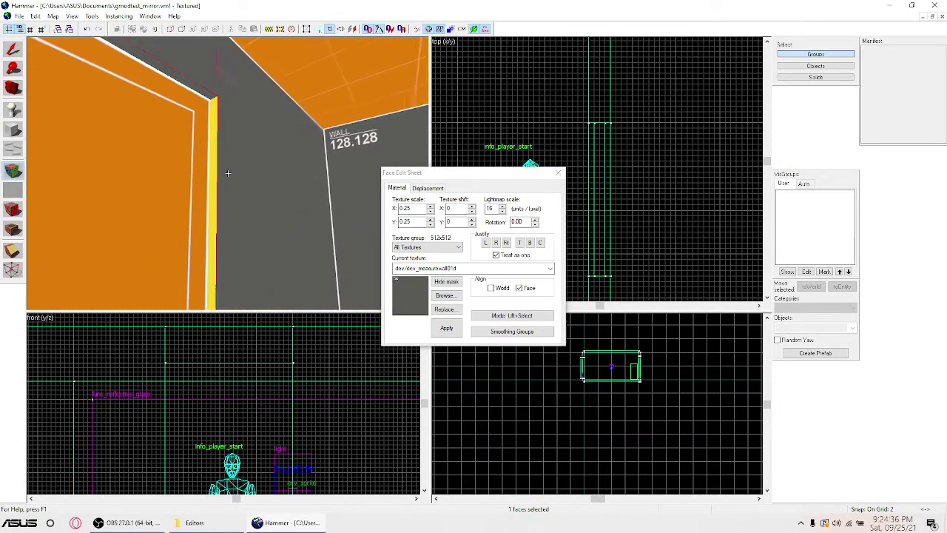
click(228, 172)
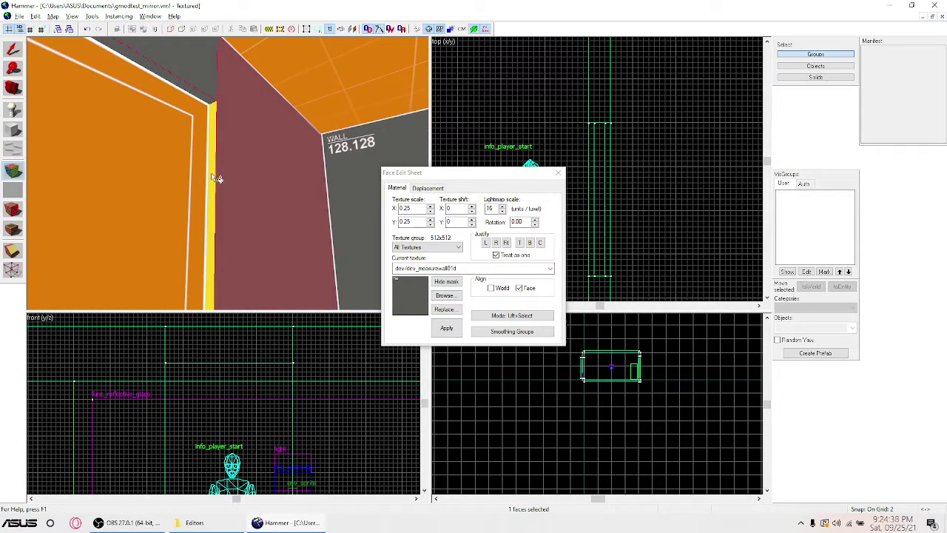
drag(170, 177, 244, 177)
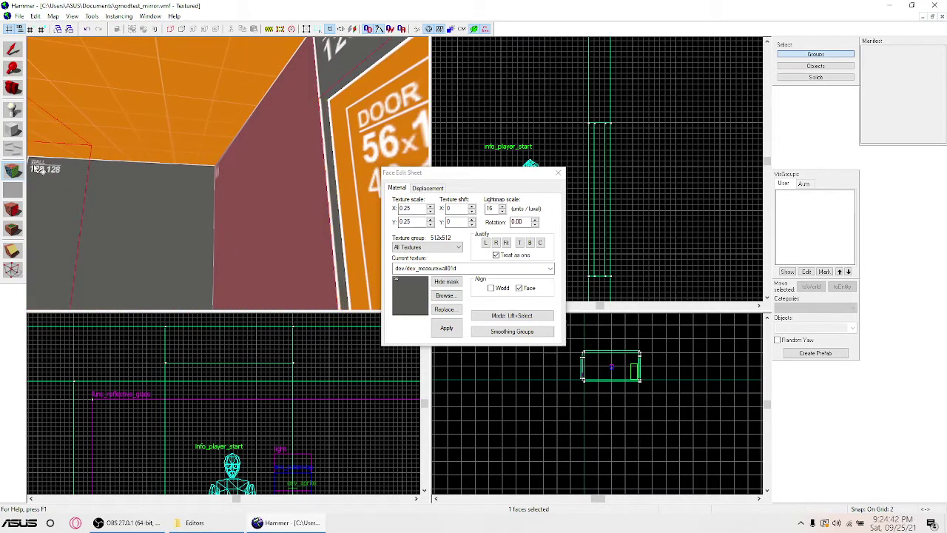
key(shift+s)
Step: Narrow the door block to a 4 unit wide post and copy it to the opposite side of the opening
key(z)
key(s)
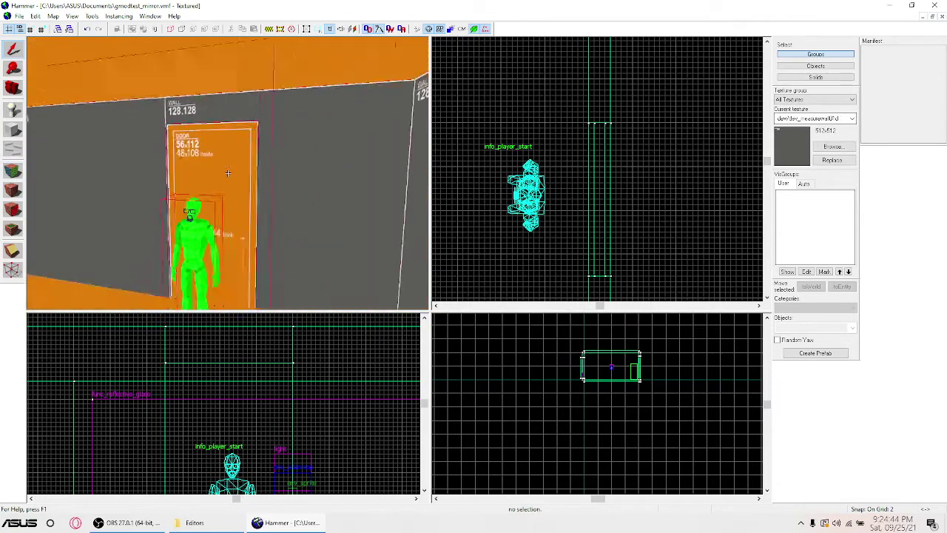
scroll(228, 173, up, 5)
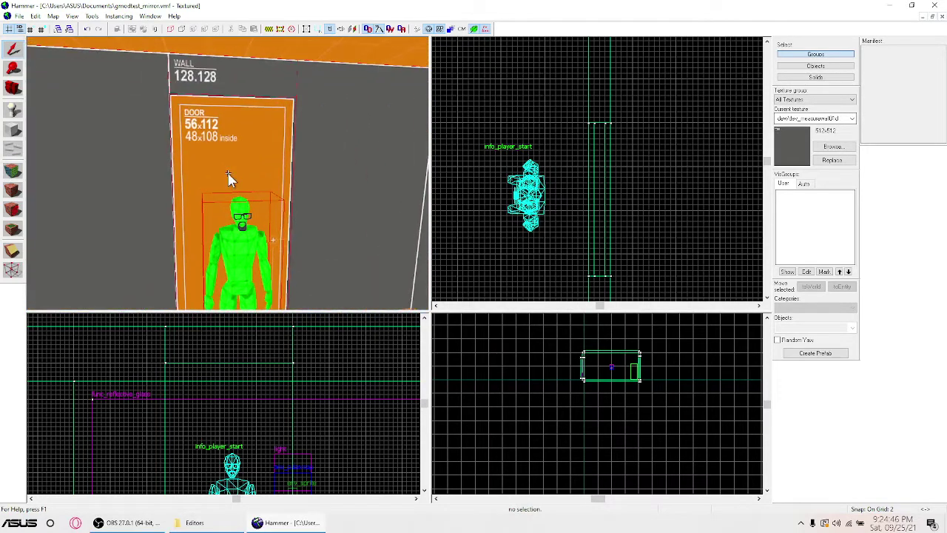
click(219, 149)
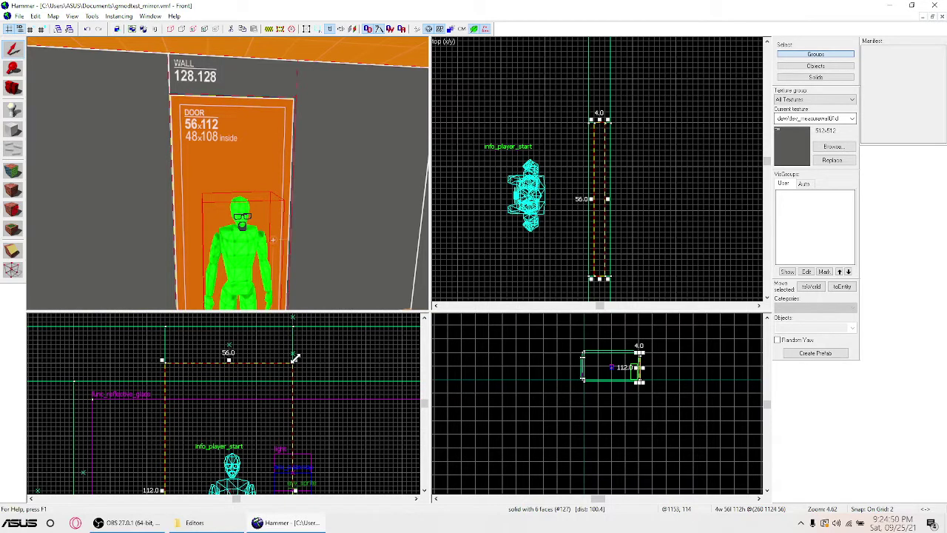
drag(294, 360, 178, 359)
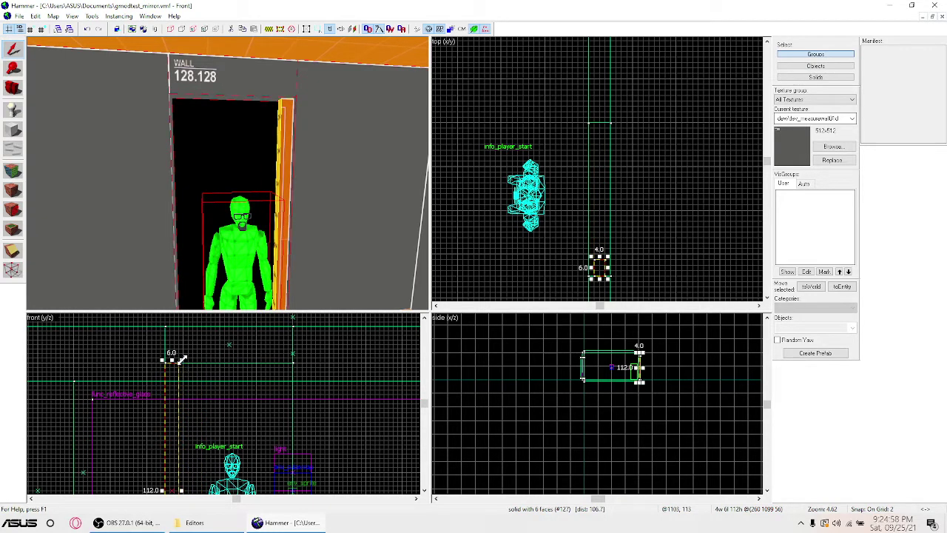
drag(182, 359, 288, 363)
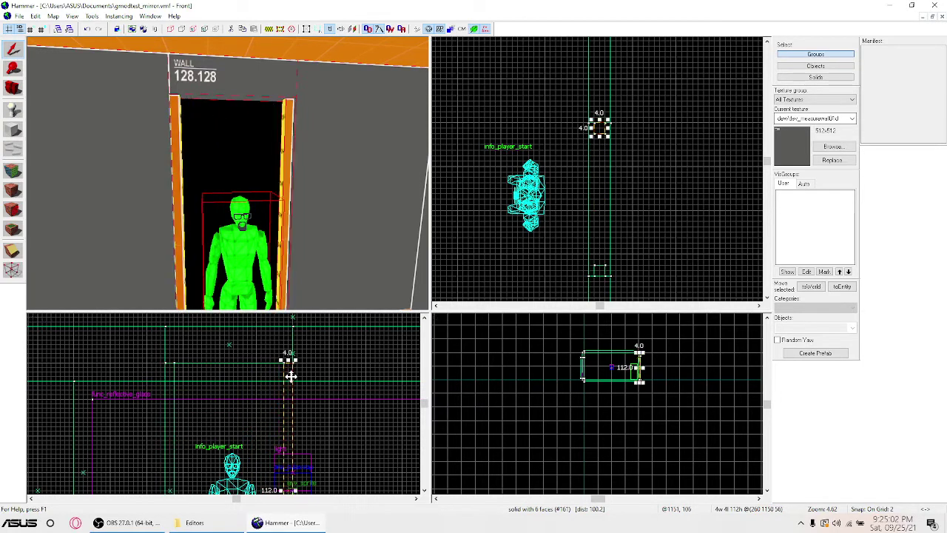
Step: Copy the post, rotate the copy to horizontal and place it directly under the block above the opening
right_click(291, 373)
mouse_move(325, 355)
click(426, 354)
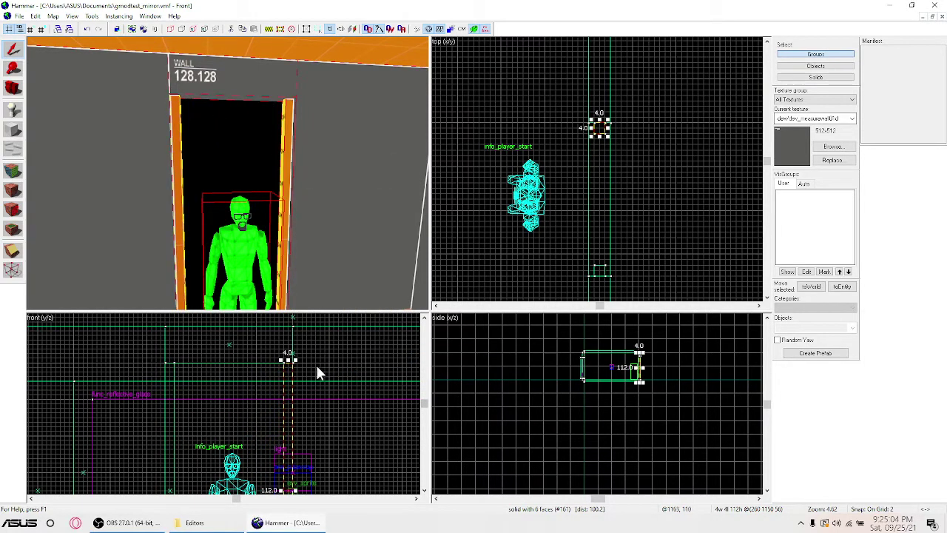
drag(294, 380, 246, 364)
click(268, 358)
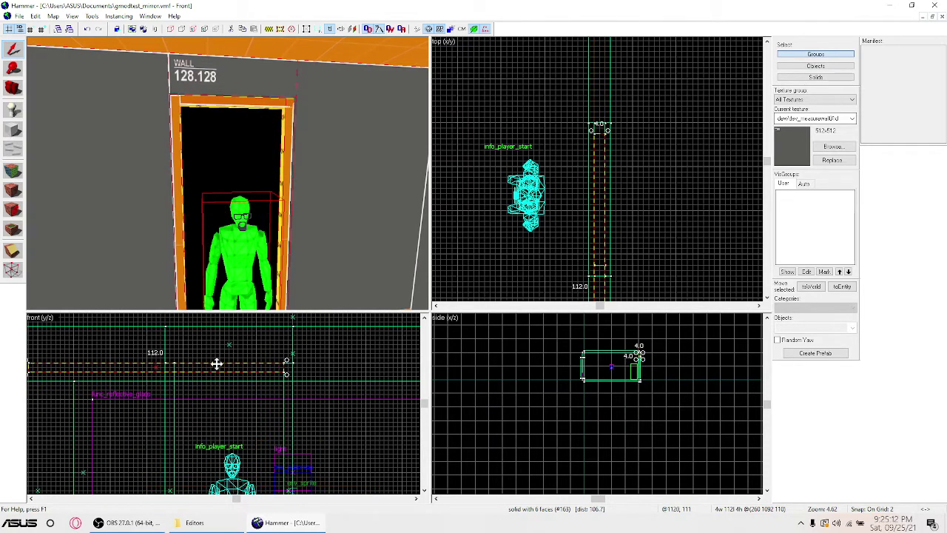
Step: Shorten the horizontal frame bar to 48 units so that it fits between the two posts
click(121, 367)
scroll(120, 367, down, 2)
scroll(86, 367, up, 2)
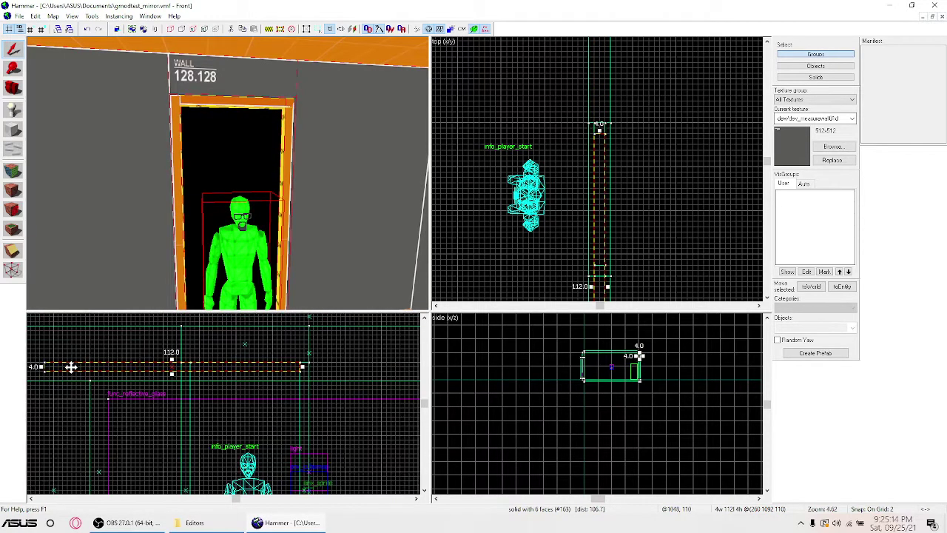
click(70, 367)
drag(41, 367, 187, 366)
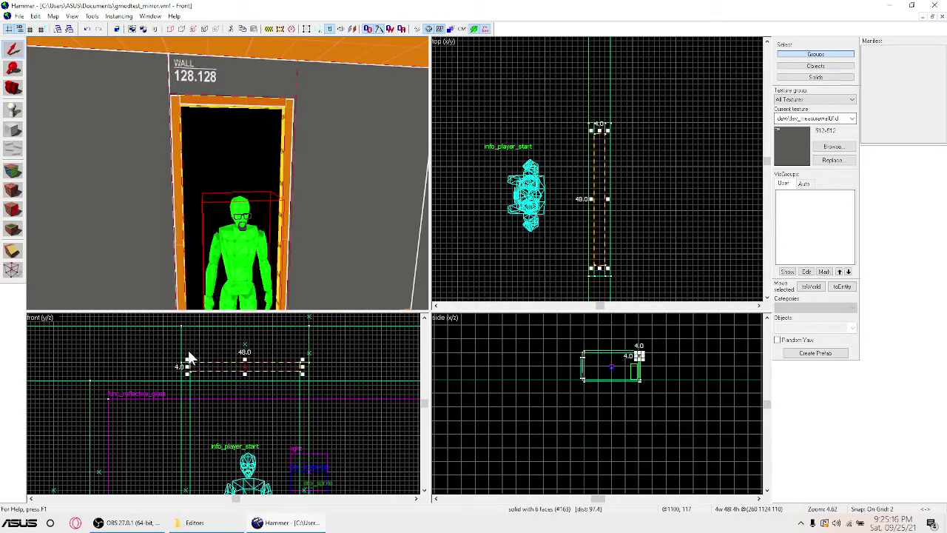
Step: Mitre one end of the horizontal frame bar into its post by moving the vertices into a 4 unit diagonal joint
click(12, 269)
scroll(198, 364, up, 3)
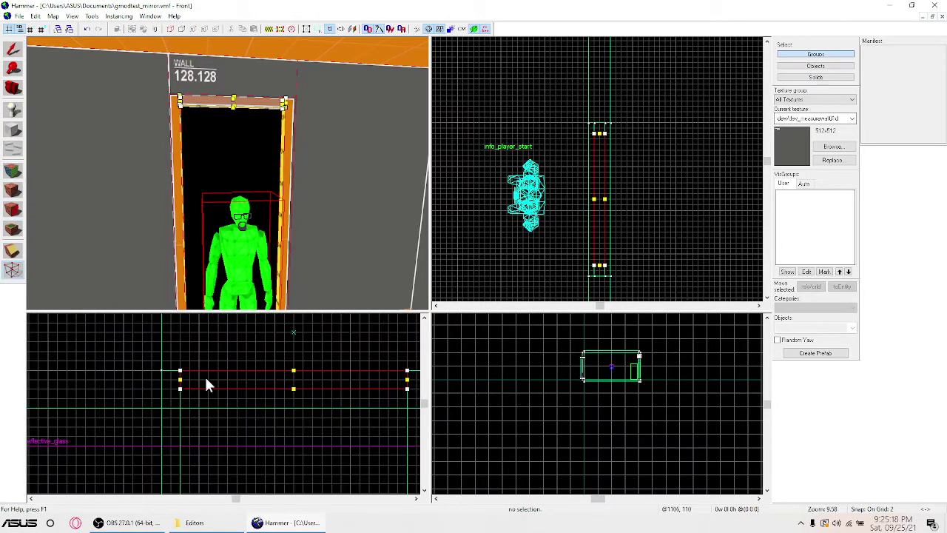
mouse_move(179, 368)
mouse_down()
mouse_move(162, 369)
mouse_move(181, 371)
mouse_move(179, 386)
mouse_up()
scroll(185, 386, down, 3)
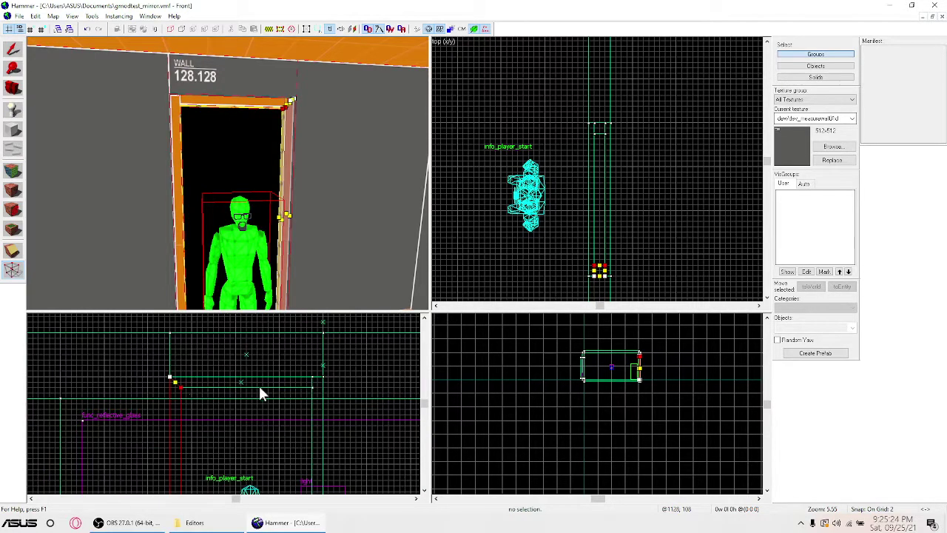
Step: Mitre the opposite end of the frame bar to the other post, extending the bar's upper edge to 56 units
scroll(305, 381, up, 3)
click(319, 379)
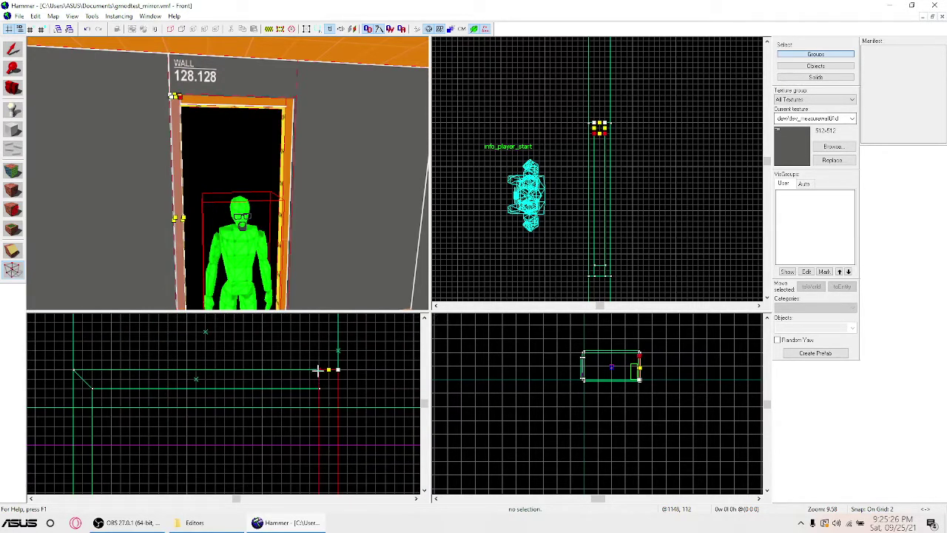
drag(318, 370, 338, 370)
click(318, 379)
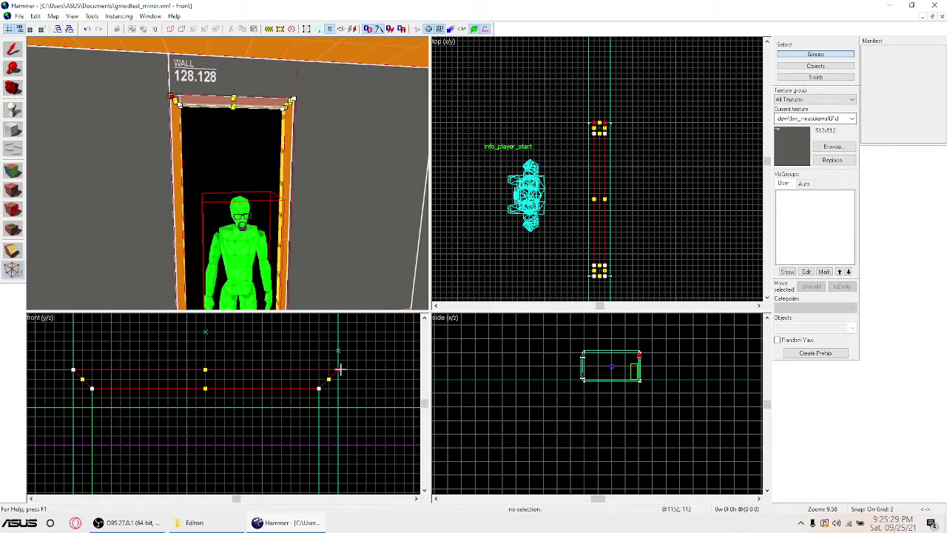
click(11, 50)
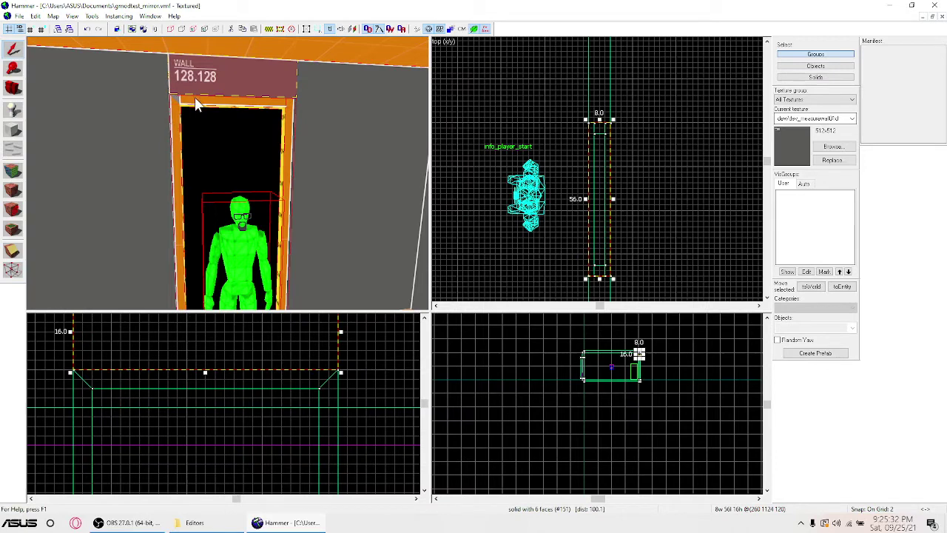
click(196, 103)
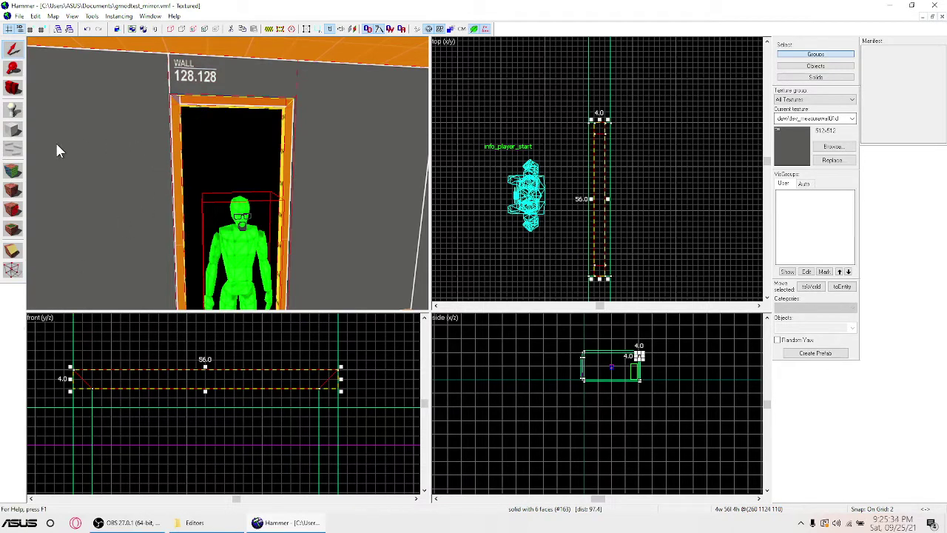
Step: Justify the dev/dev_measuredoor01 texture to the left on the front faces of the two posts and the bar, treated as one
click(12, 170)
click(184, 143)
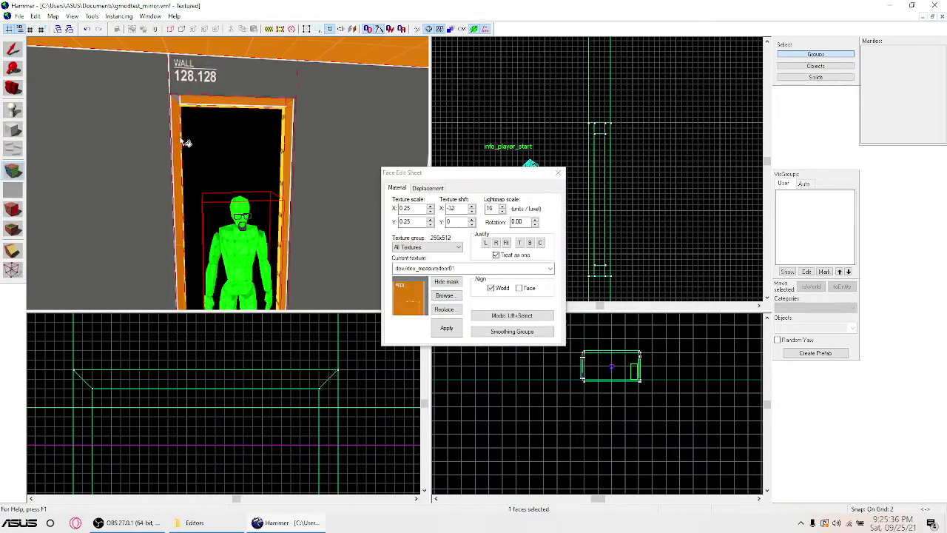
ctrl+click(277, 125)
ctrl+click(291, 144)
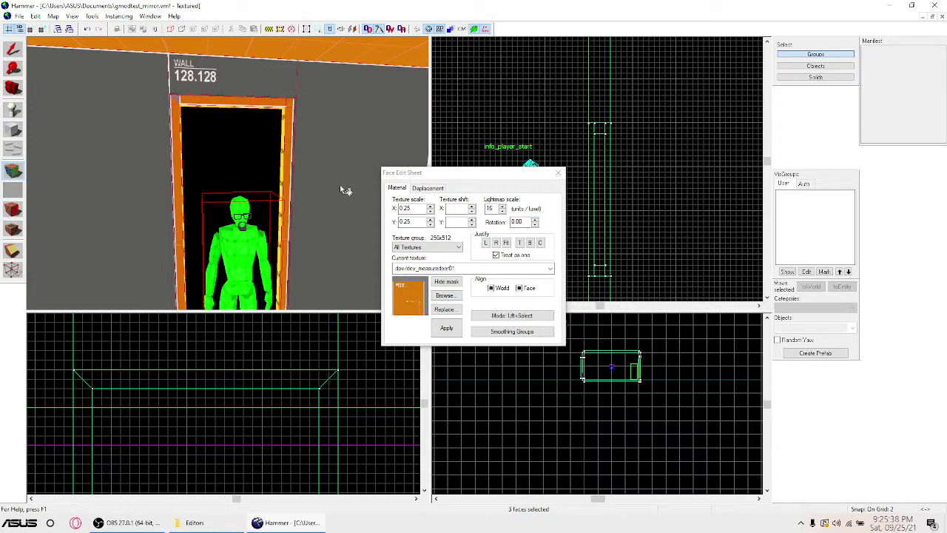
click(507, 244)
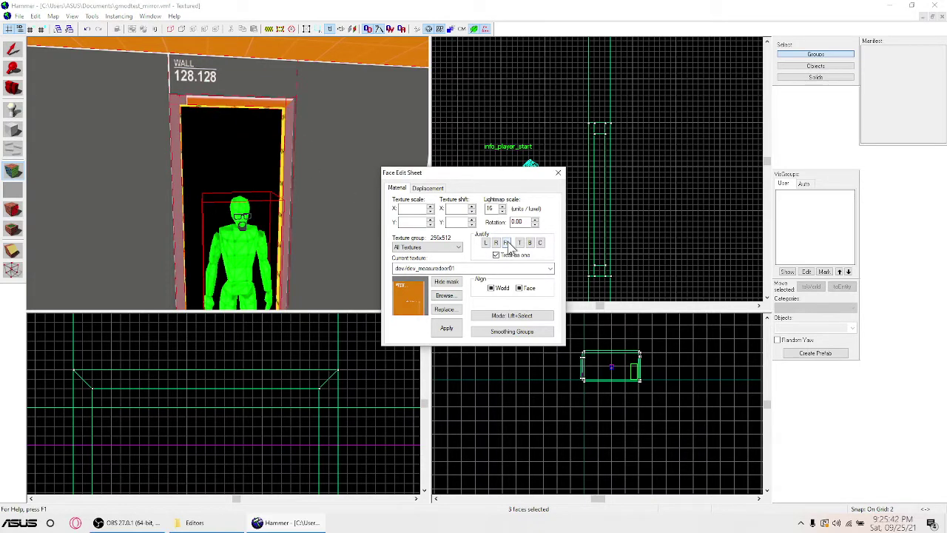
key(ctrl+z)
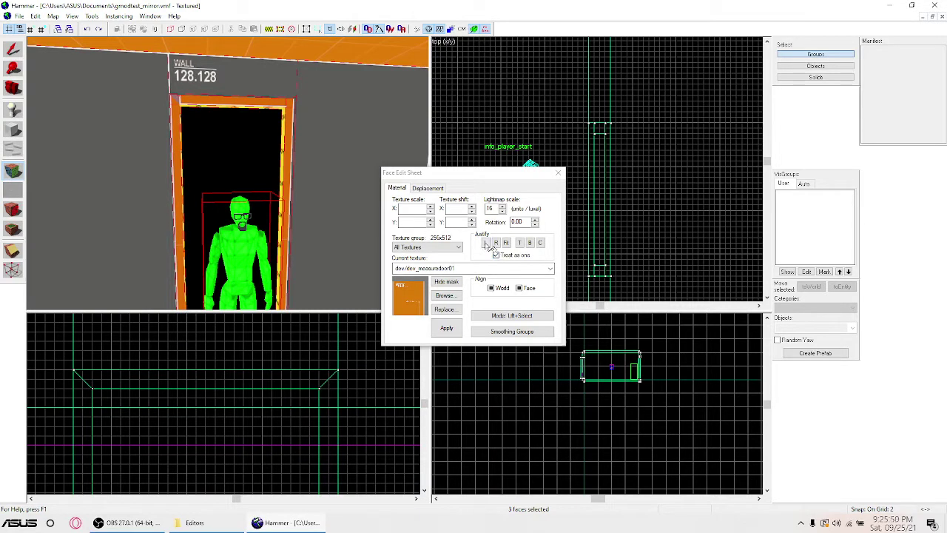
click(539, 245)
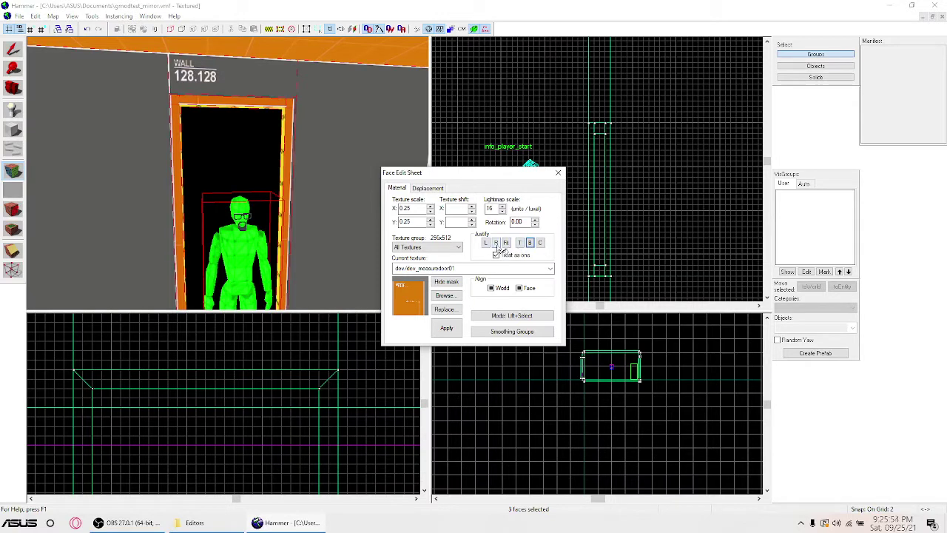
click(495, 245)
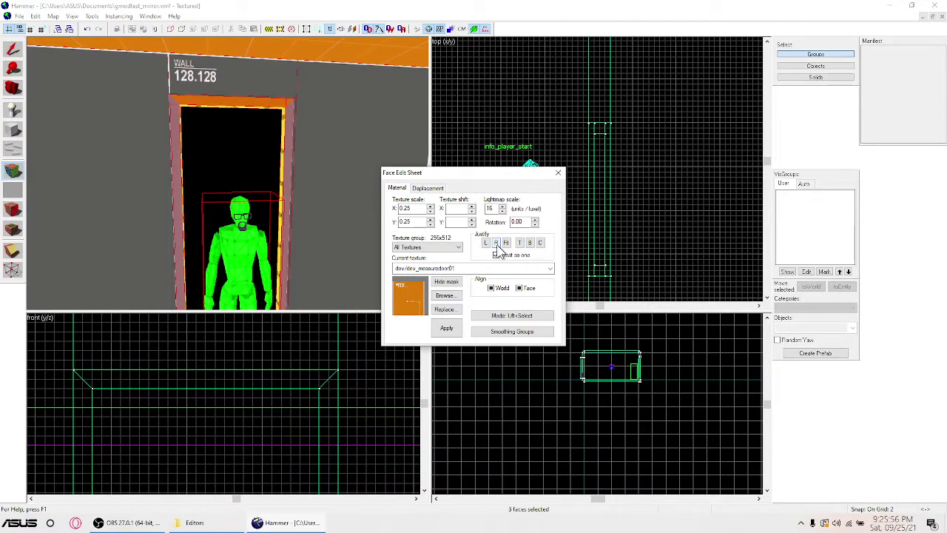
click(495, 255)
click(485, 242)
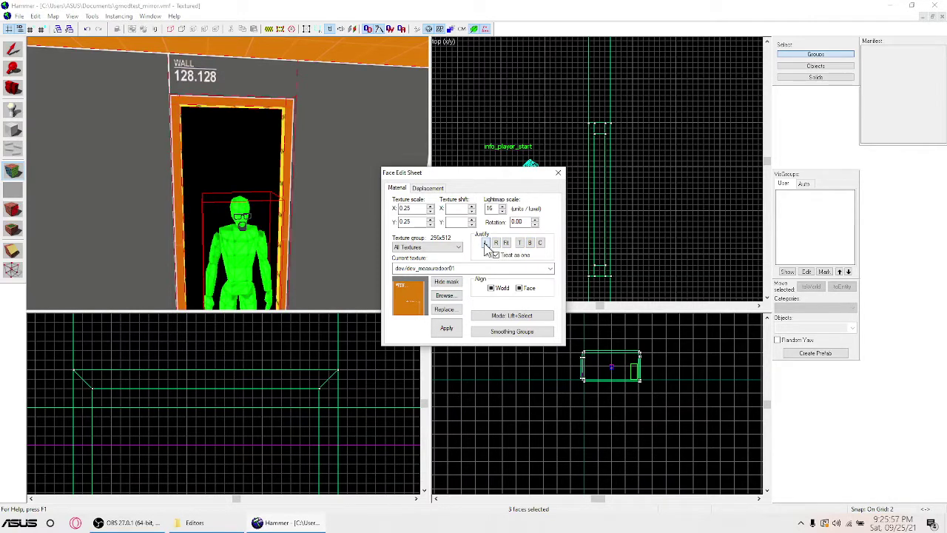
click(15, 147)
Step: Apply the dev/dev_measuregeneric01 texture to the nodraw inner faces of the door frame's bar and posts
click(205, 99)
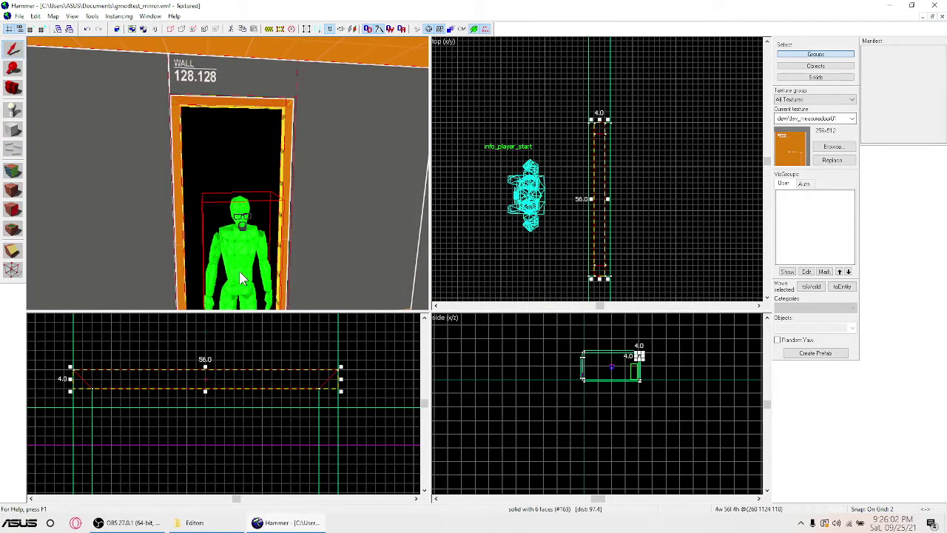
key(z)
key(w)
key(z)
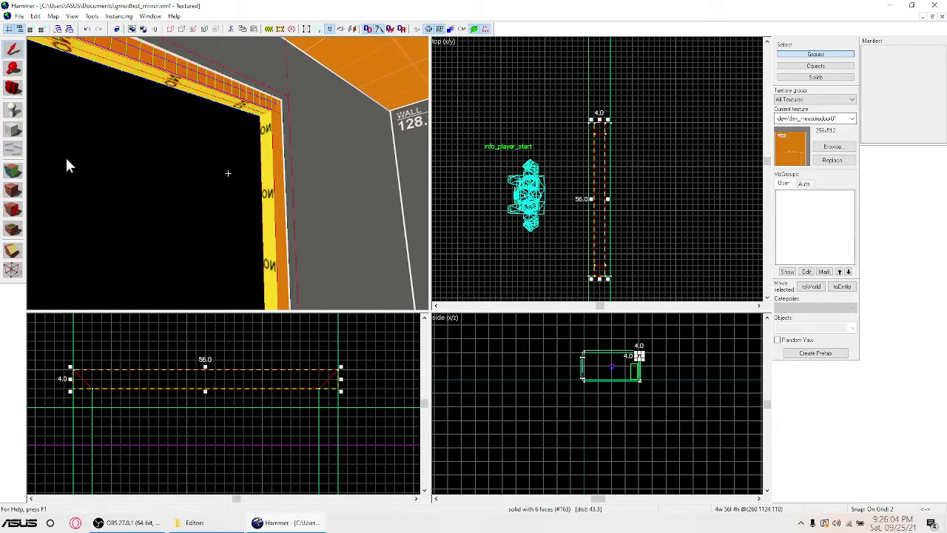
click(13, 170)
click(261, 123)
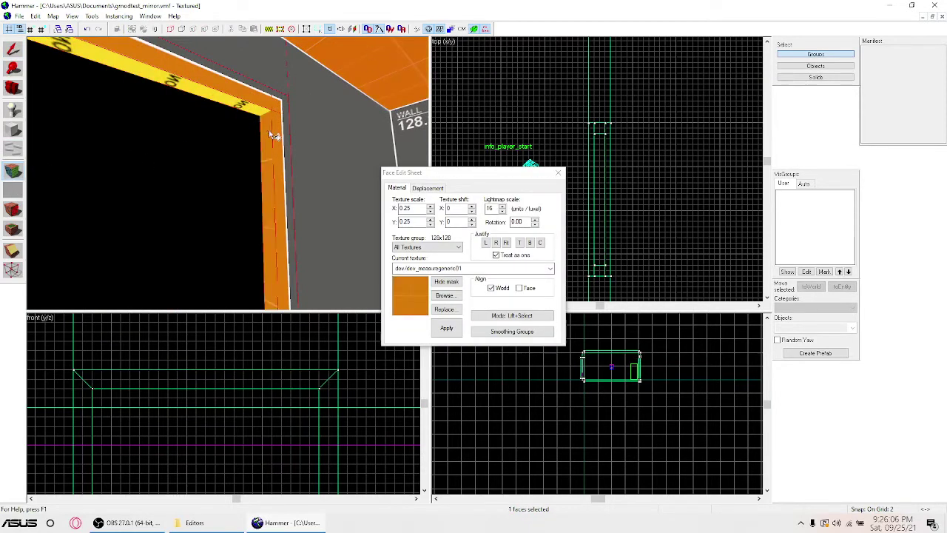
right_click(256, 106)
key(z)
key(z)
right_click(173, 149)
key(z)
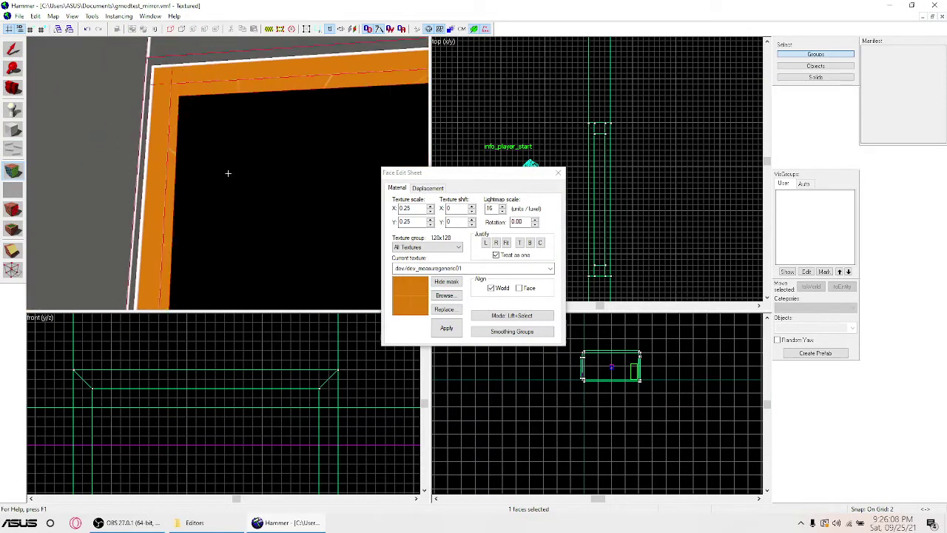
key(s)
key(z)
click(15, 174)
Step: Select the wall section beside the door together with the floor, the ceiling and the room's other three walls
key(z)
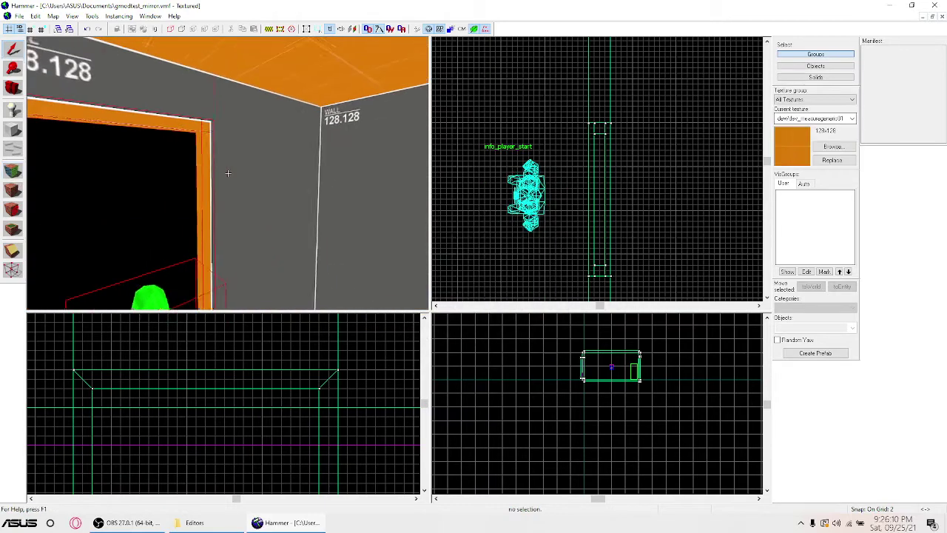
key(s)
key(a)
key(z)
click(186, 189)
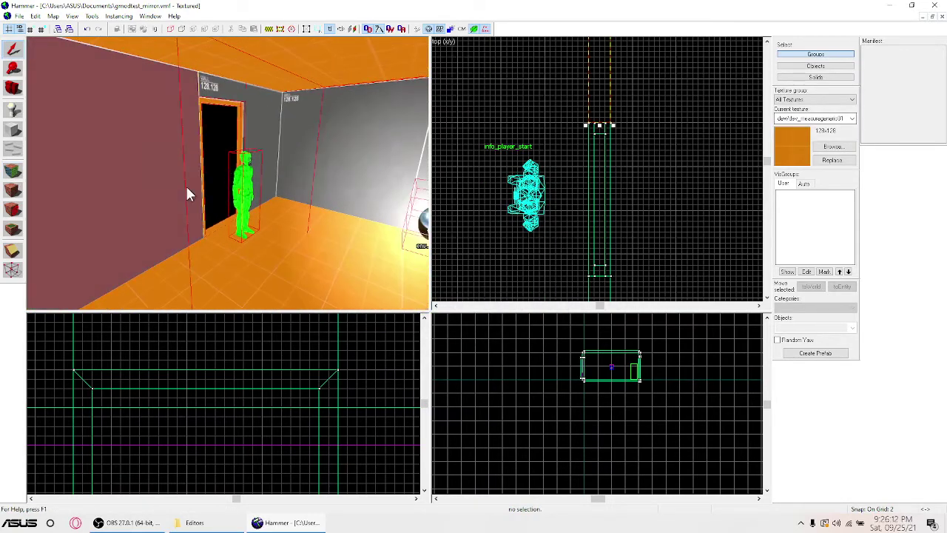
key(z)
key(z)
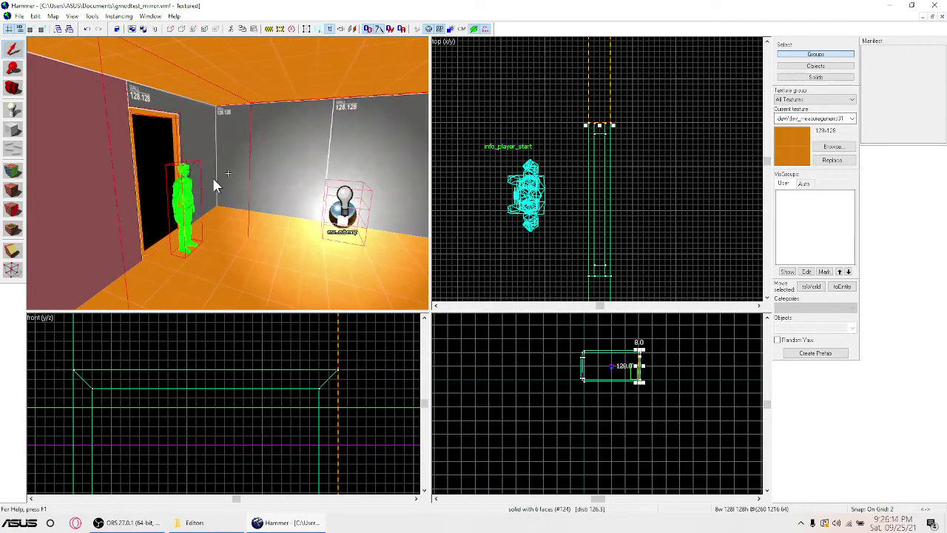
ctrl+click(176, 288)
key(z)
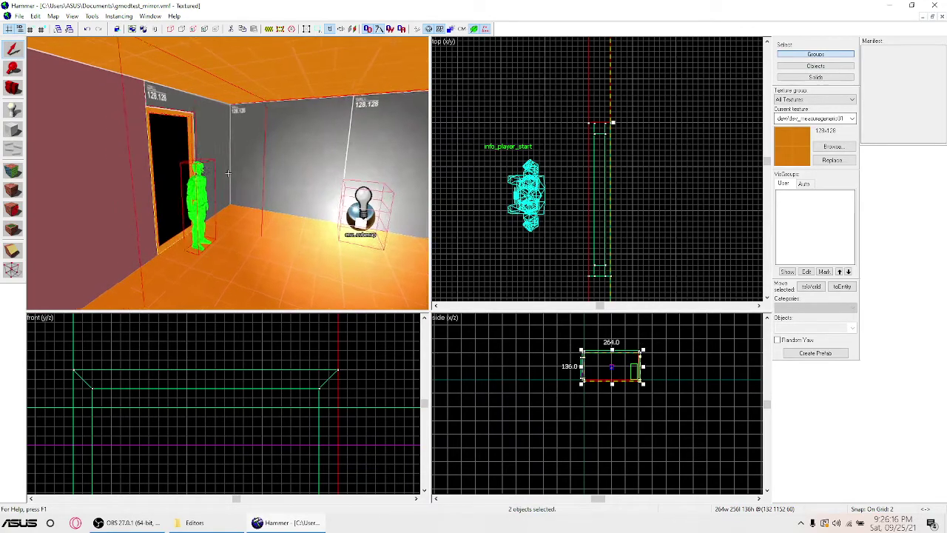
key(d)
ctrl+click(228, 173)
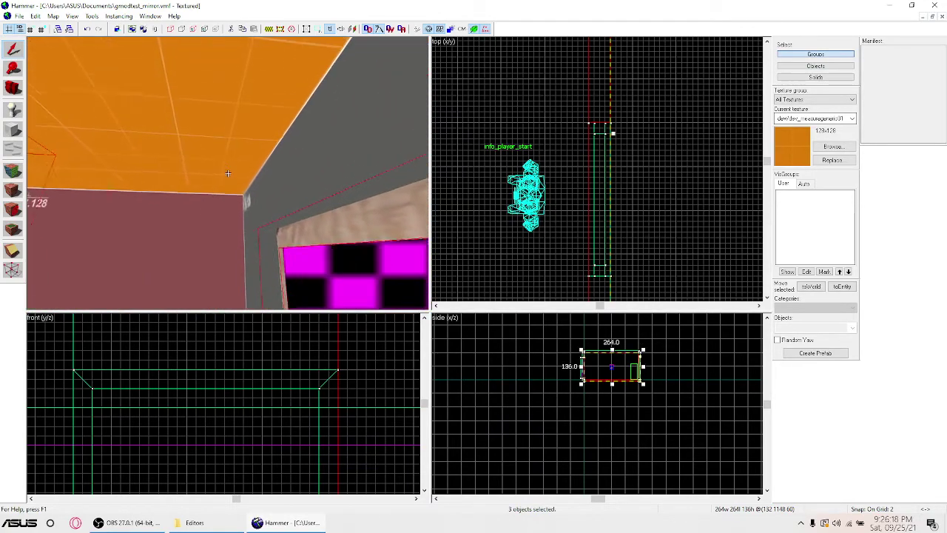
ctrl+click(228, 173)
ctrl+click(228, 173)
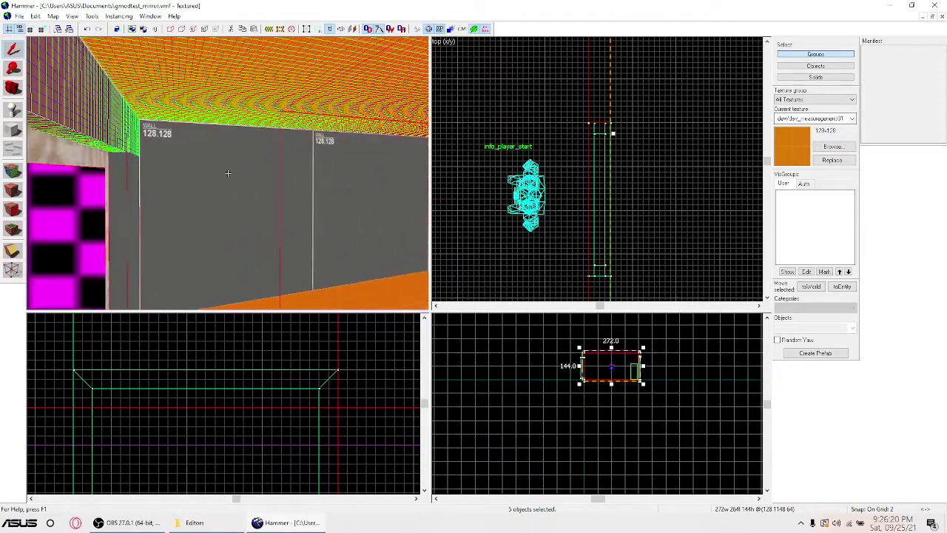
ctrl+click(228, 173)
key(z)
Step: Place a horizontally flipped copy of the six selected brushes against the door wall as a second room
scroll(649, 148, down, 4)
scroll(649, 154, down, 5)
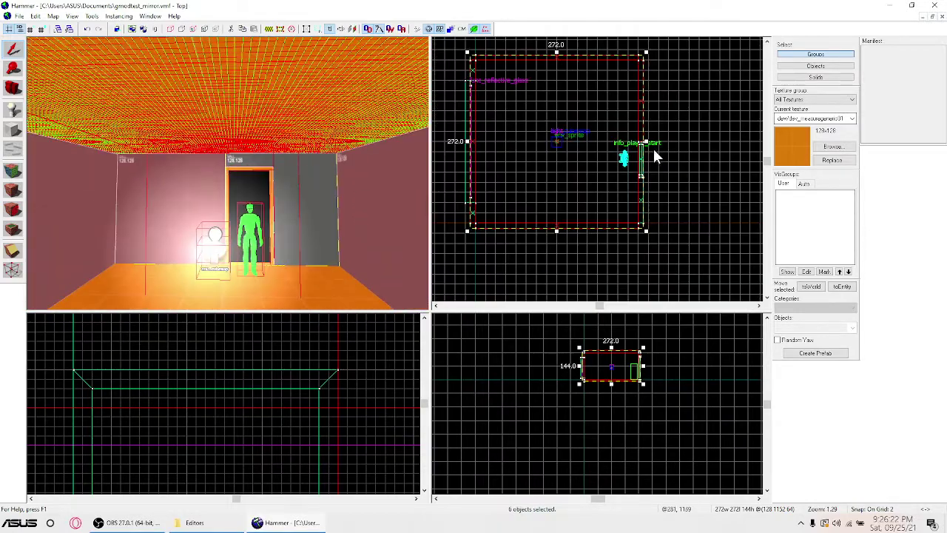
drag(550, 131, 618, 123)
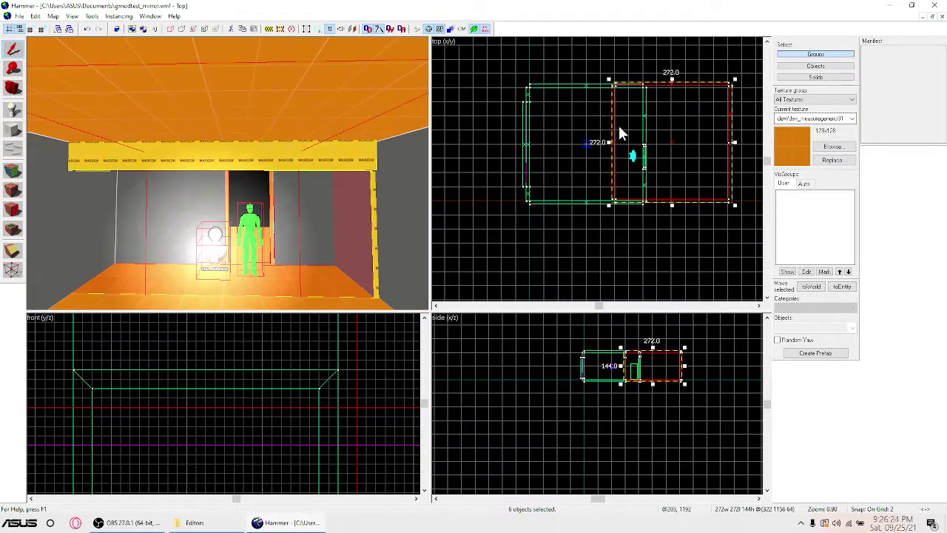
right_click(618, 124)
click(750, 324)
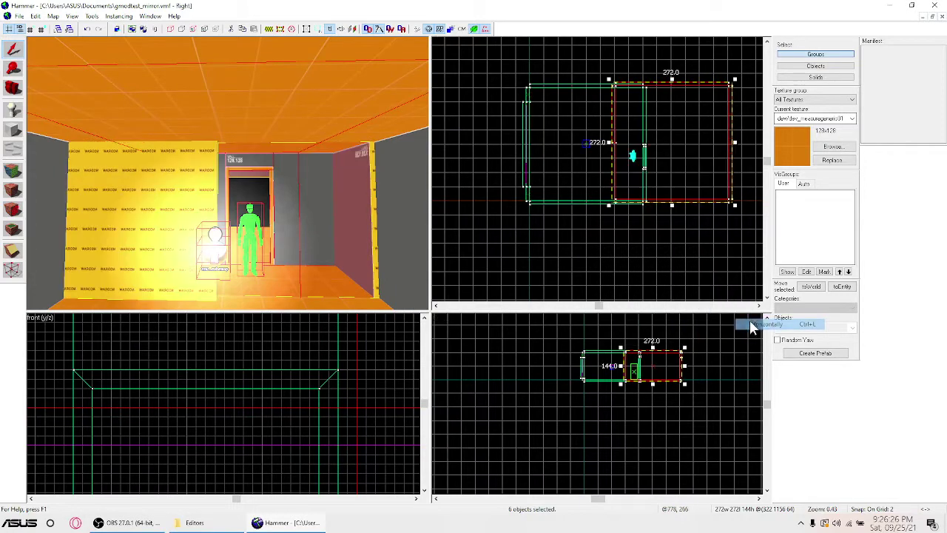
scroll(617, 122, up, 5)
drag(613, 117, 713, 141)
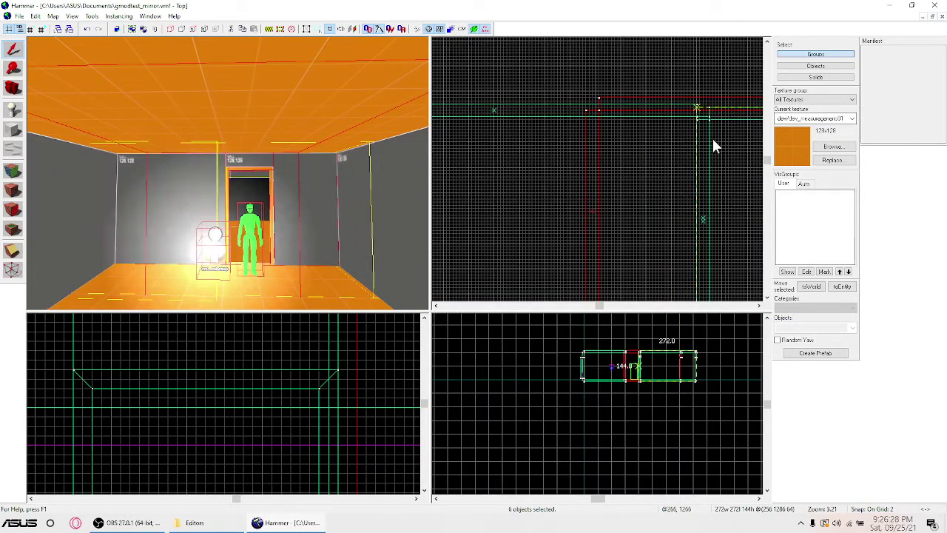
Step: Delete the original wall section beside the door where it overlaps the flipped copy
key(w)
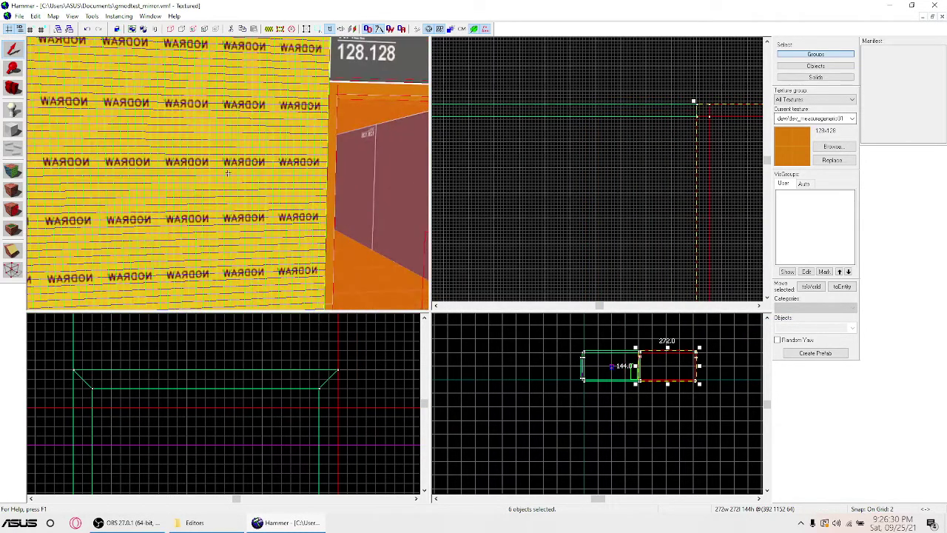
key(z)
key(z)
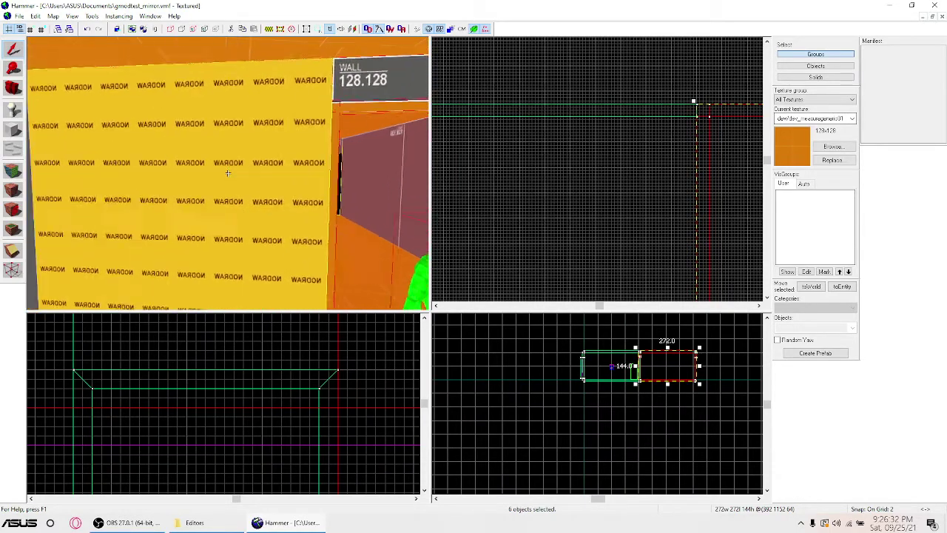
key(s)
key(w)
key(z)
click(195, 175)
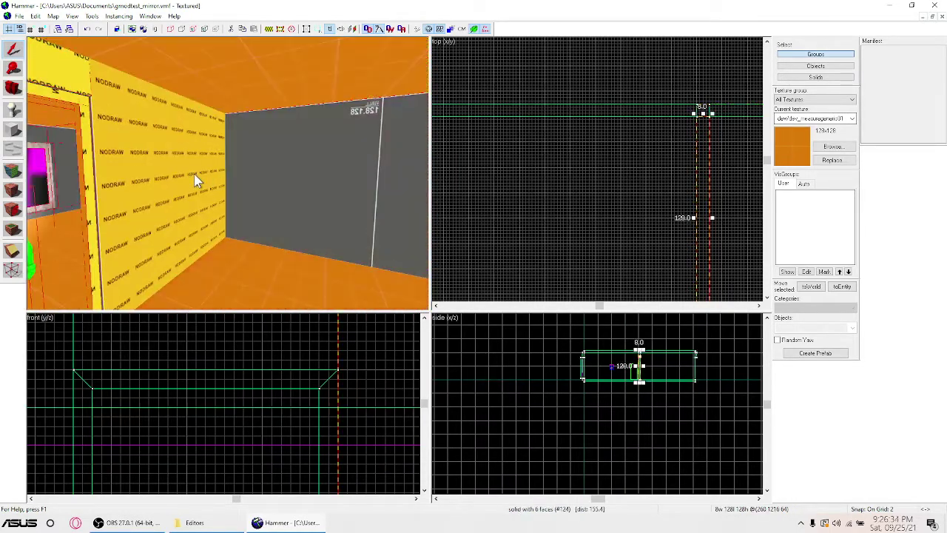
key(Delete)
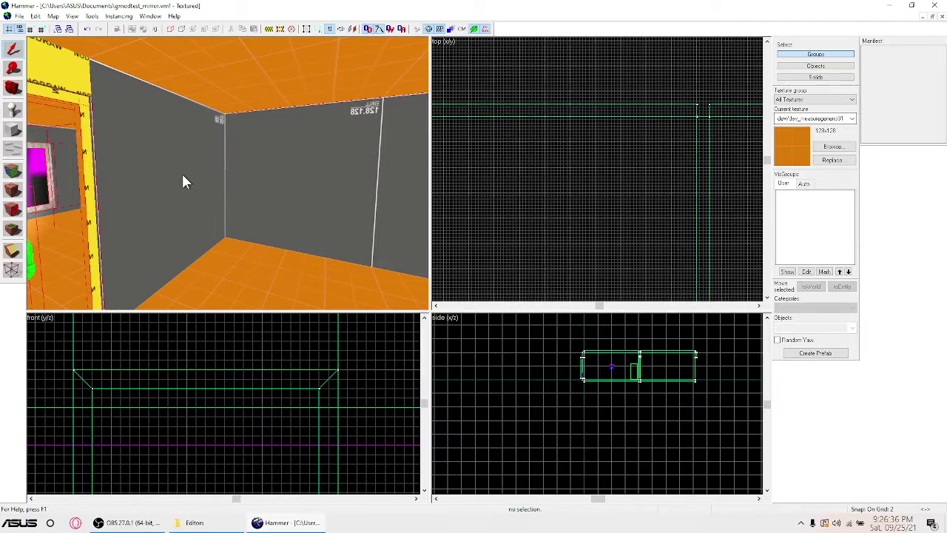
Step: Apply the dev/dev_measurewall01d texture to the nodraw first-room face of the wall section beside the door
key(z)
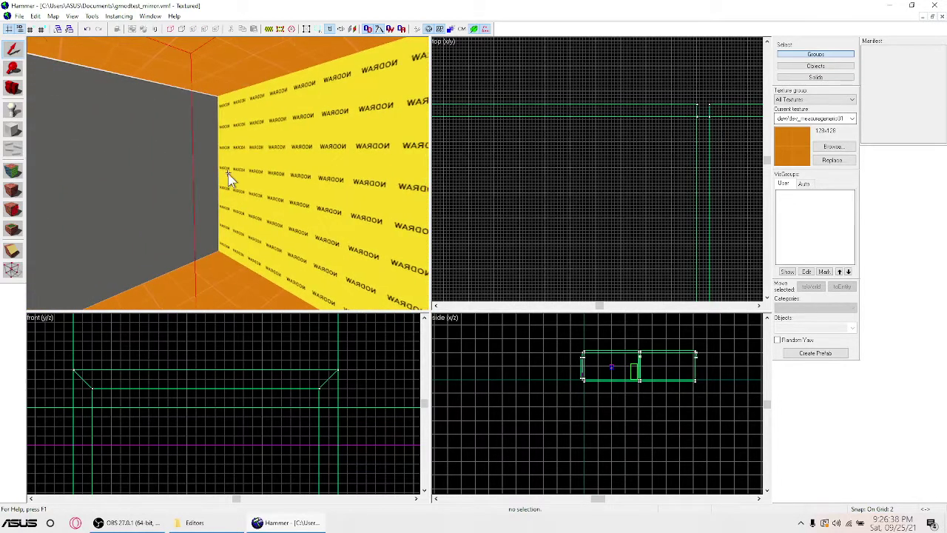
click(14, 171)
click(121, 177)
right_click(261, 152)
key(z)
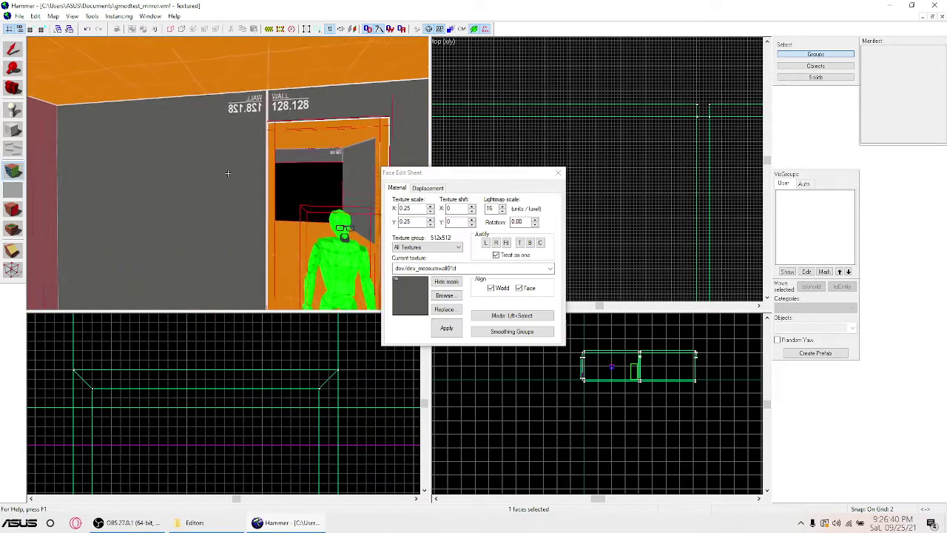
Step: Align the texture on that wall section's first-room side to the face and justify it left
click(181, 166)
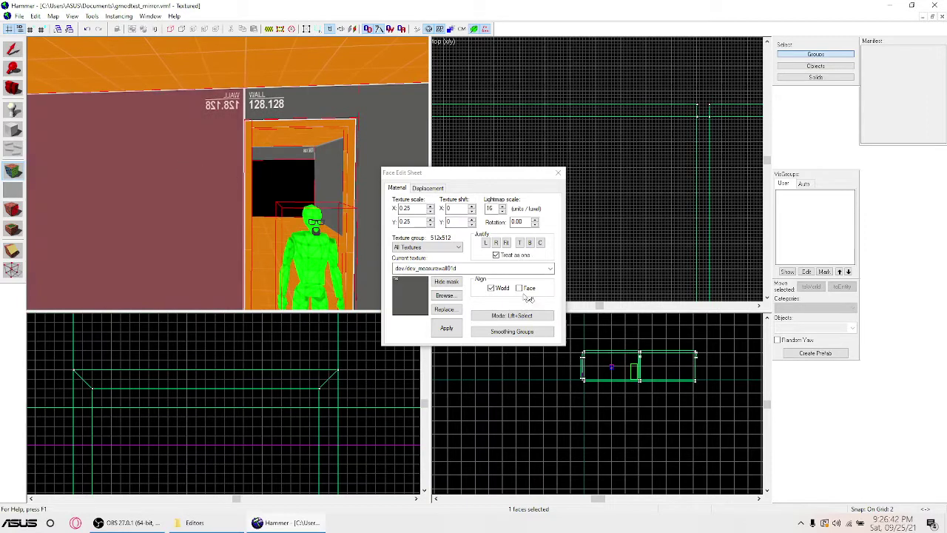
click(521, 288)
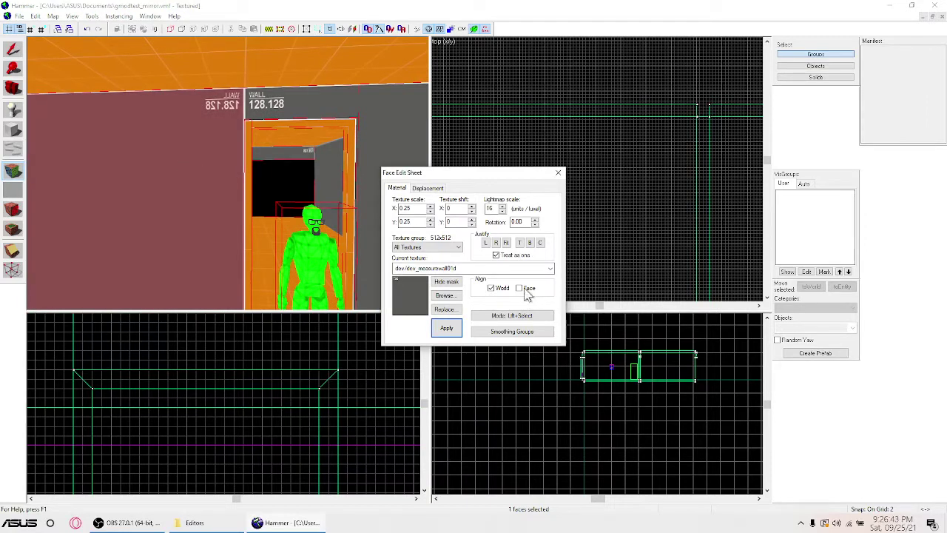
click(486, 244)
click(96, 243)
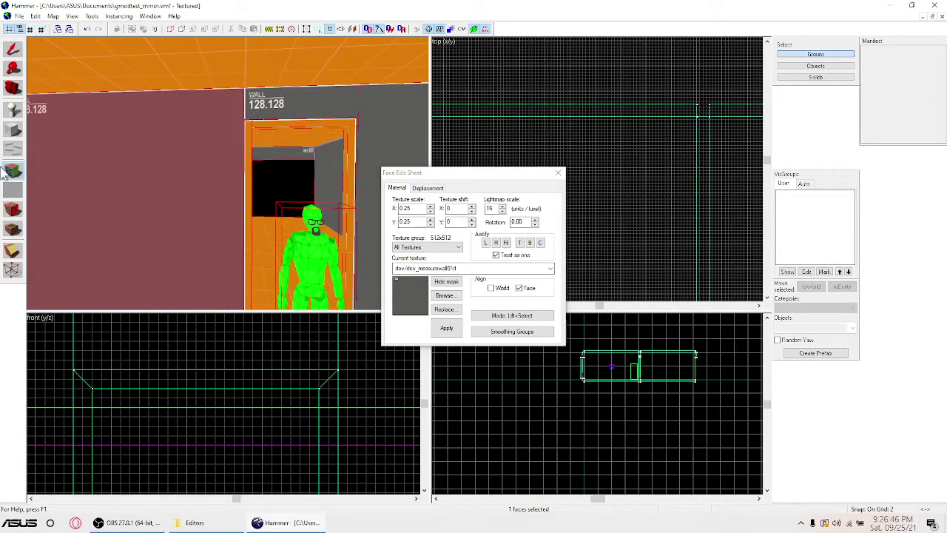
Step: Stretch the narrow upper strip of the second room's far wall down to the floor to close the opening
click(13, 49)
key(z)
key(s)
key(w)
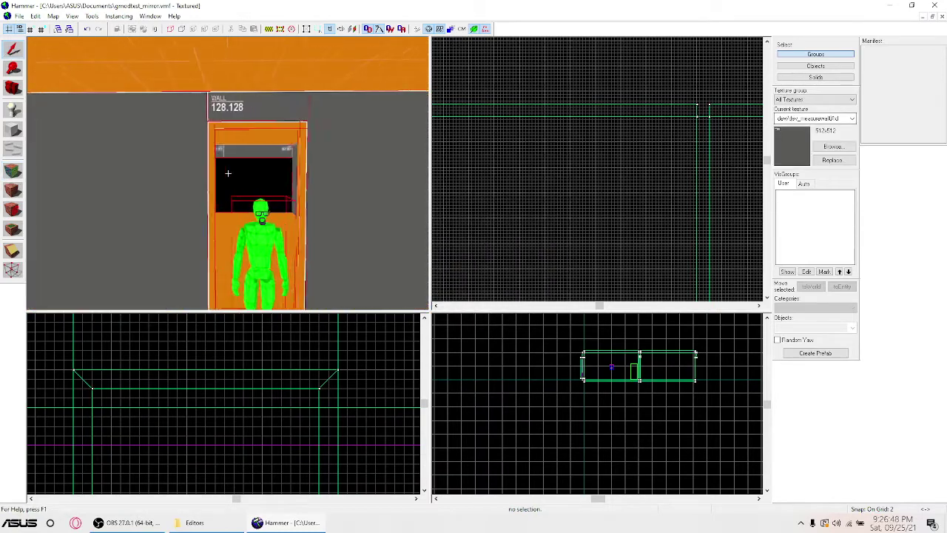
scroll(228, 172, up, 5)
click(218, 134)
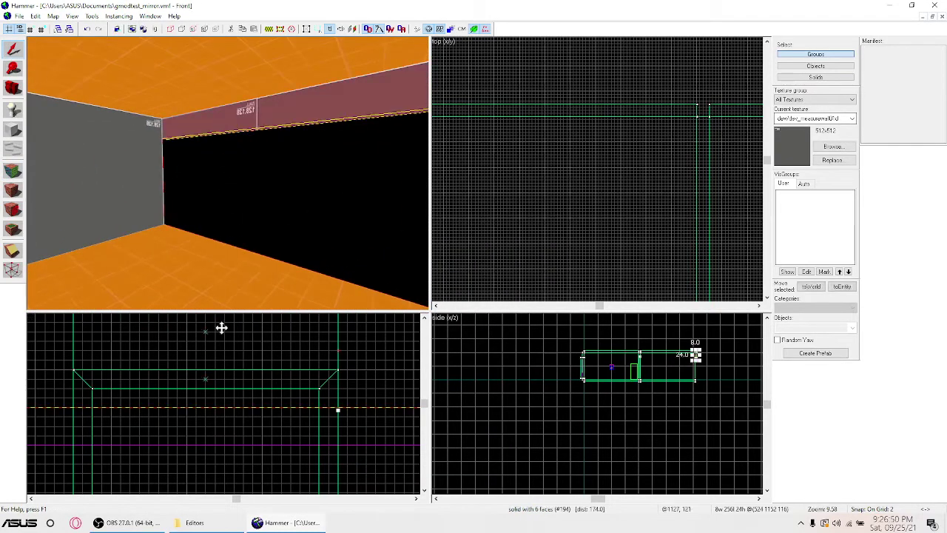
scroll(245, 398, down, 2)
mouse_move(250, 391)
mouse_down()
mouse_move(319, 392)
mouse_move(368, 446)
mouse_move(362, 480)
mouse_move(348, 463)
mouse_up()
scroll(323, 404, down, 2)
scroll(368, 455, up, 6)
key(Escape)
key(z)
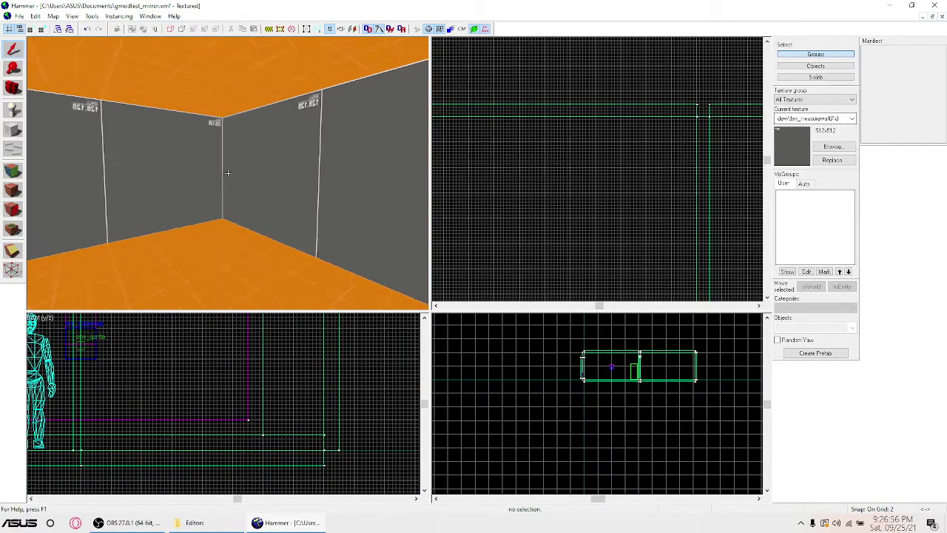
Step: Apply the dev/dev_measurewall01d texture to the nodraw second-room wall face beside and above the door
key(z)
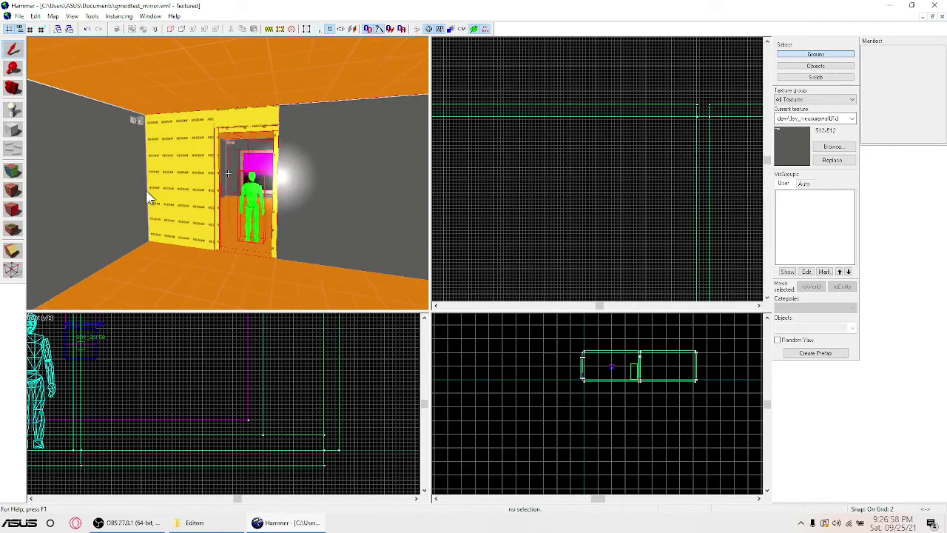
click(12, 171)
click(320, 134)
right_click(170, 141)
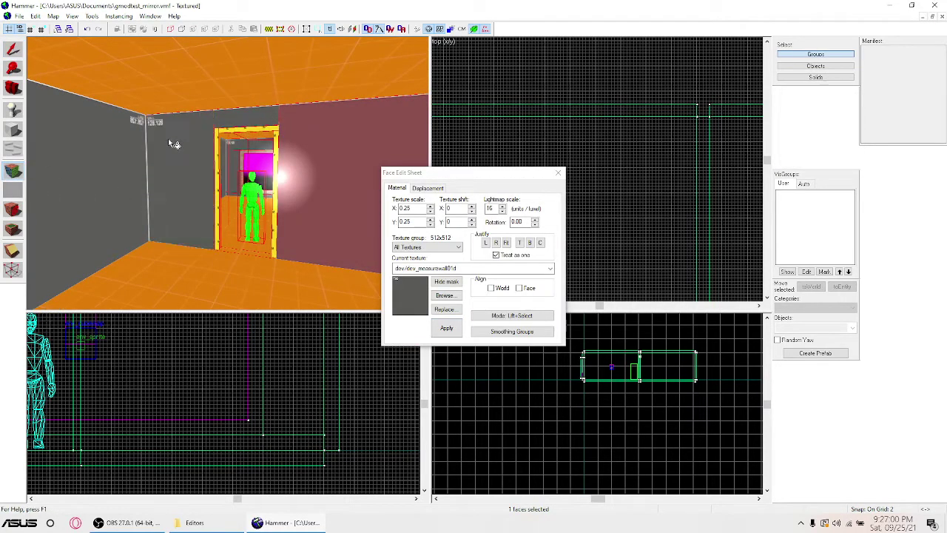
Step: Align the texture of the wide wall section beside the door to its face on the second-room side
key(shift+a)
key(z)
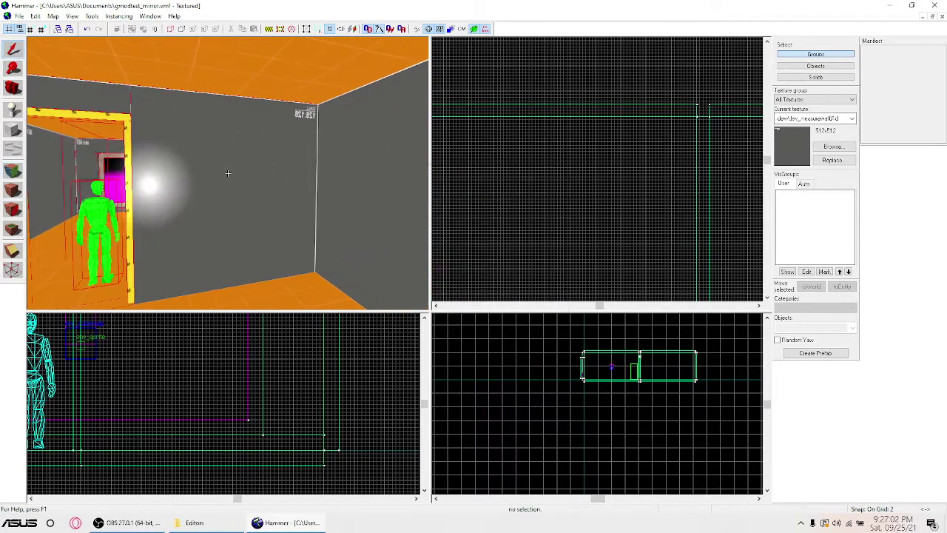
key(shift+a)
click(228, 174)
key(z)
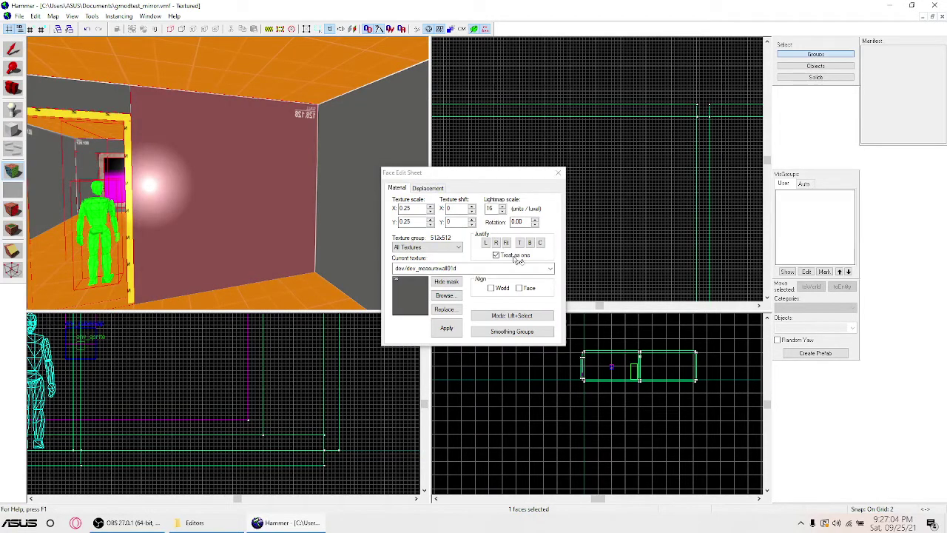
click(529, 290)
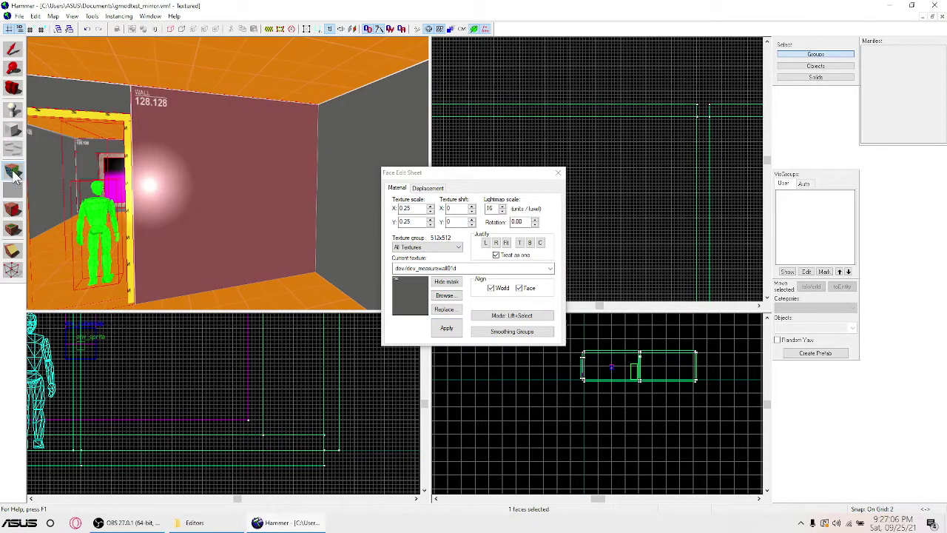
key(shift+a)
Step: Apply the dev/dev_measuredoor01 texture to the nodraw second-room faces of the door frame's bar and both posts
key(z)
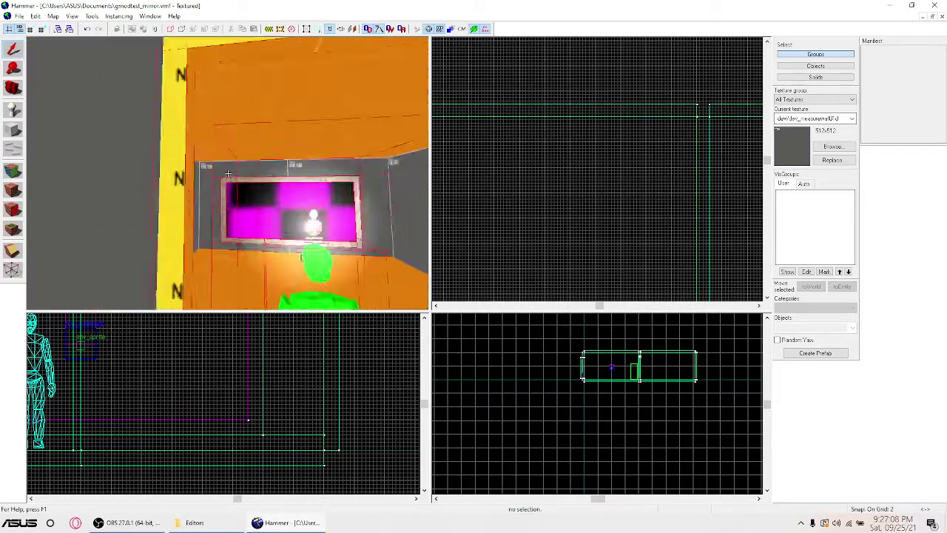
key(z)
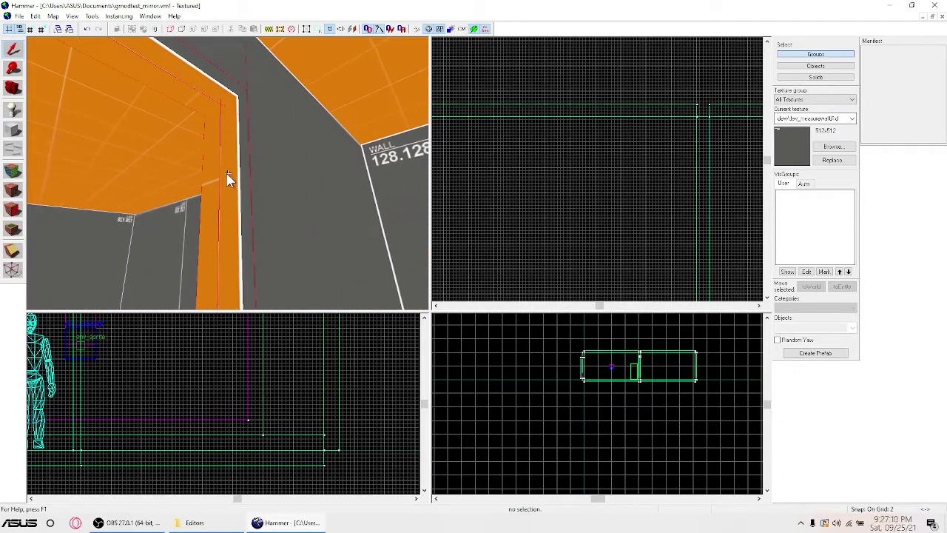
click(11, 172)
click(206, 83)
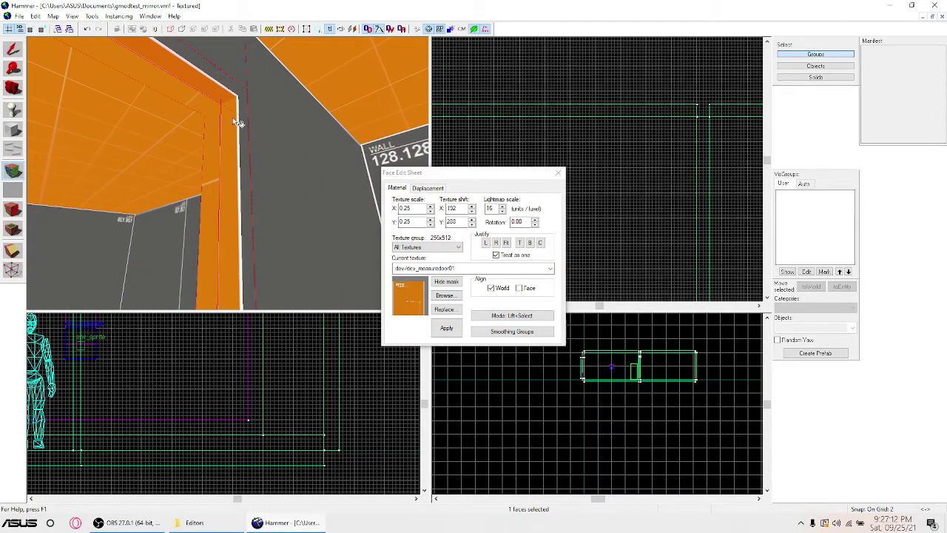
key(z)
key(z)
right_click(227, 166)
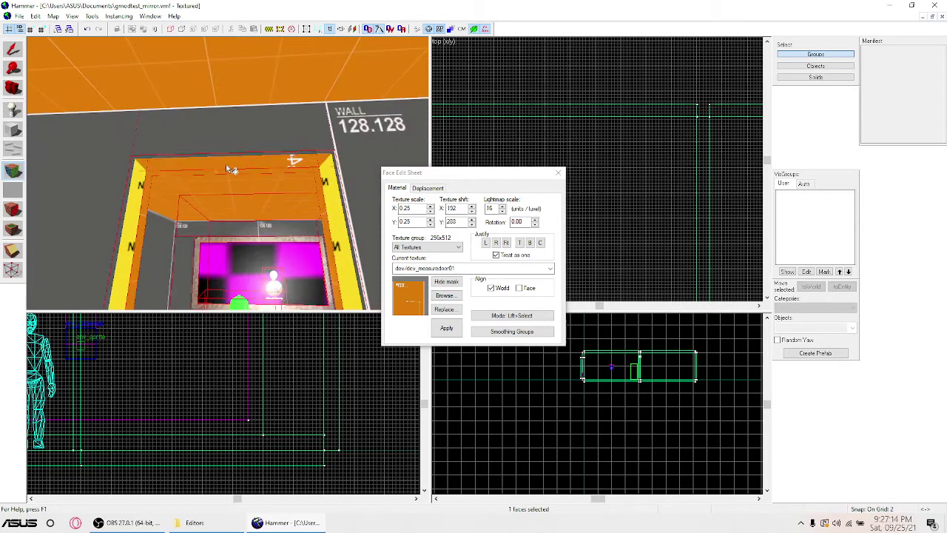
right_click(147, 187)
right_click(335, 182)
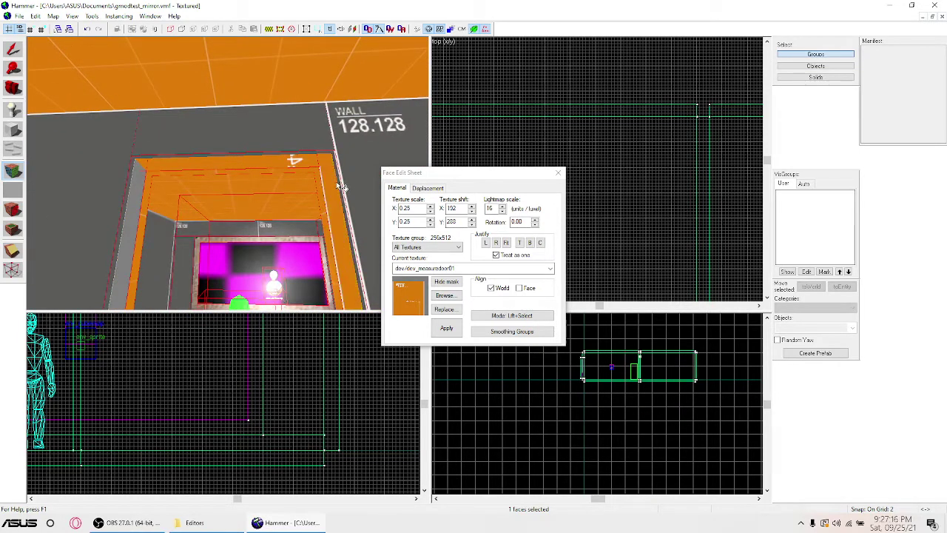
Step: Justify the texture on the frame's three second-room faces to the bottom and left, treating them as one
click(335, 182)
ctrl+click(302, 161)
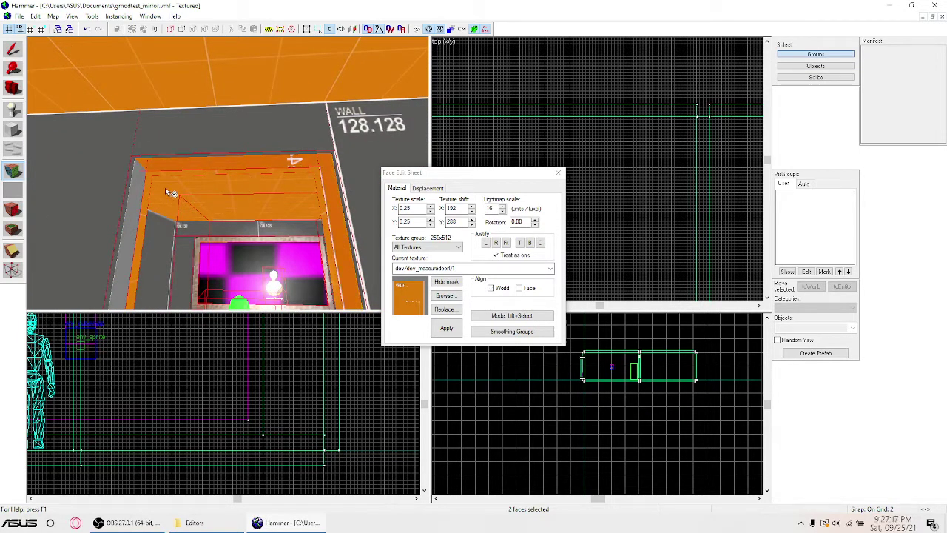
click(521, 244)
click(487, 243)
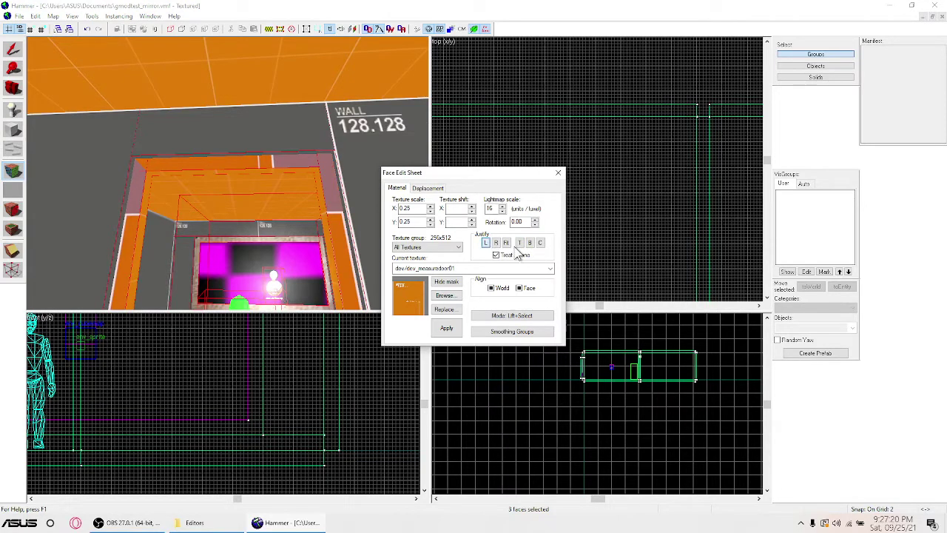
click(497, 255)
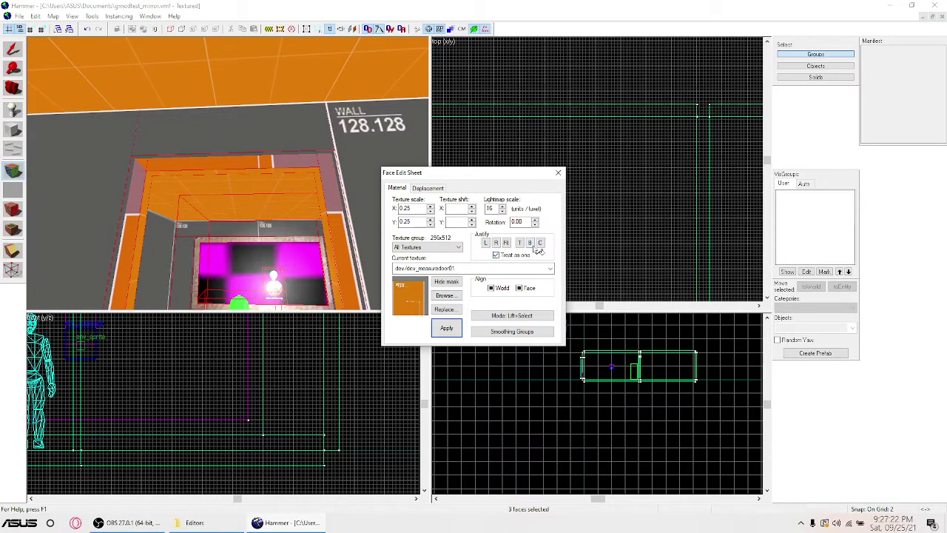
click(532, 244)
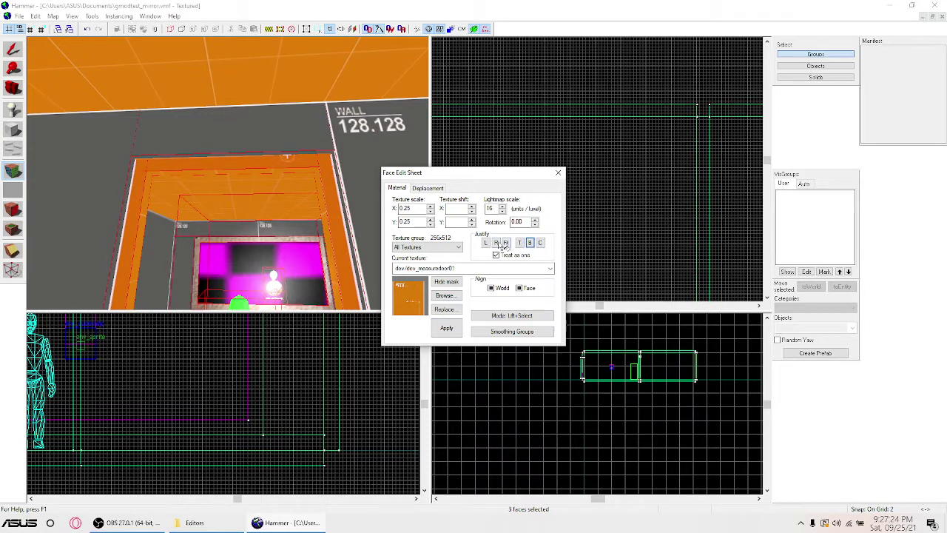
click(505, 243)
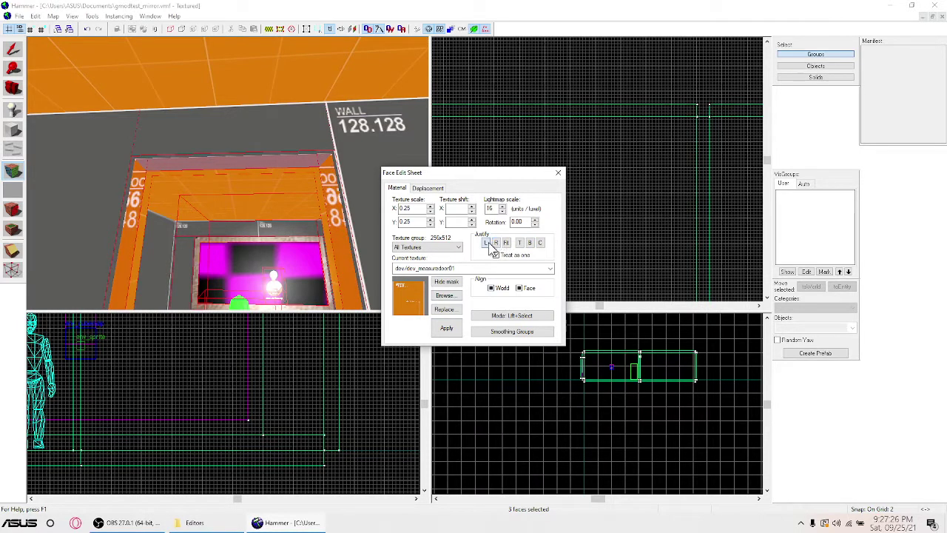
click(489, 242)
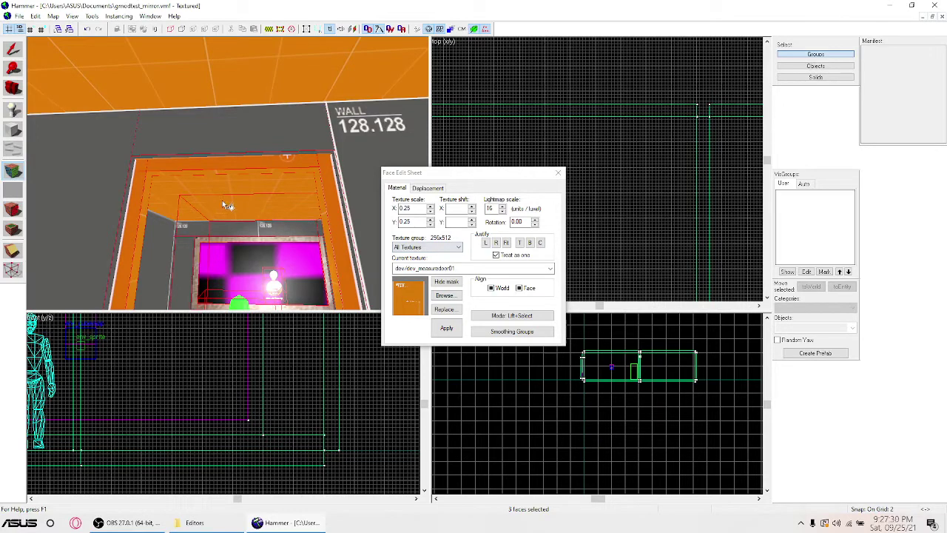
click(112, 195)
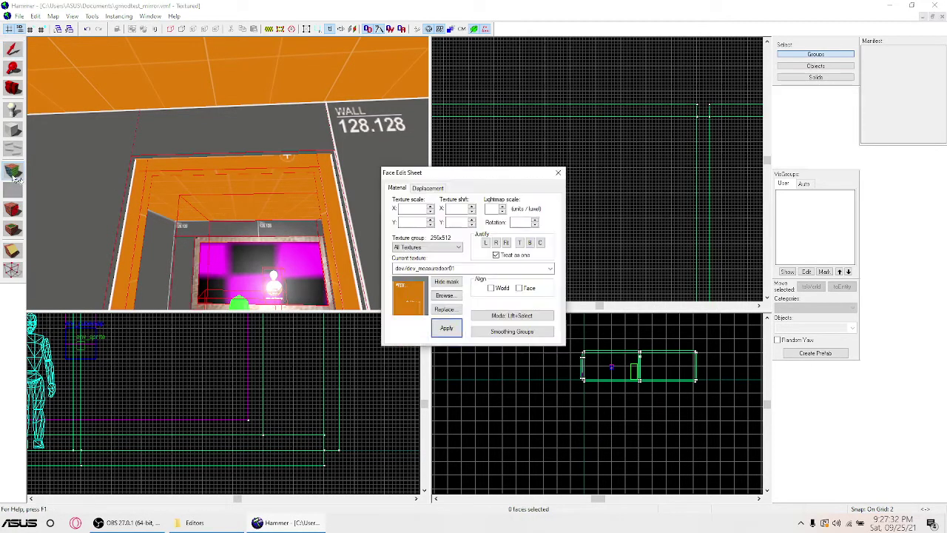
Step: Copy the dev/dev_measuredoor01 texture from the first-room side of the frame's bar onto its second-room face
key(z)
key(w)
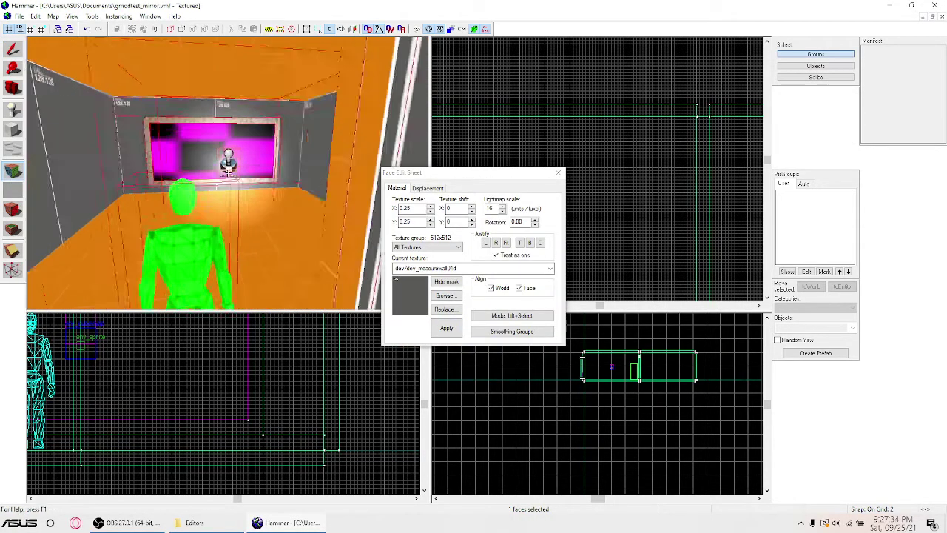
click(227, 173)
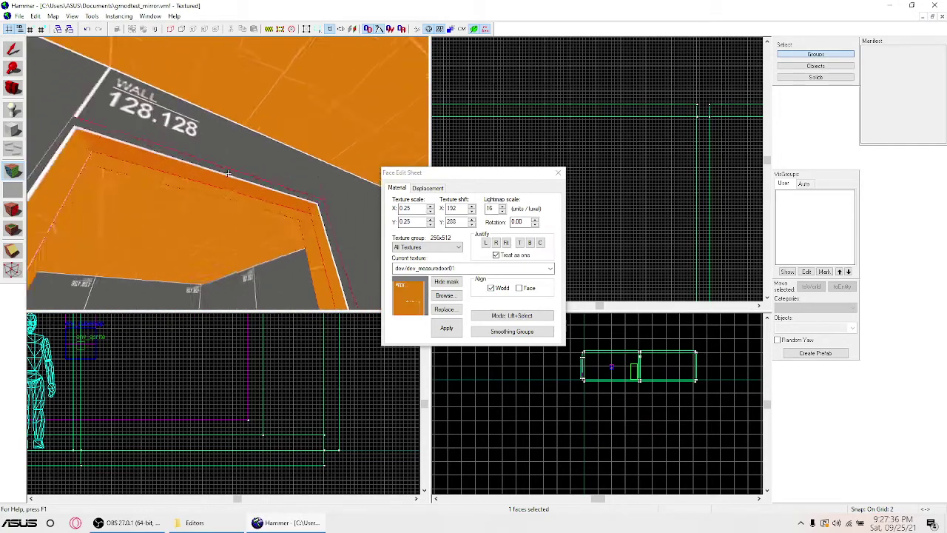
key(w)
key(z)
key(z)
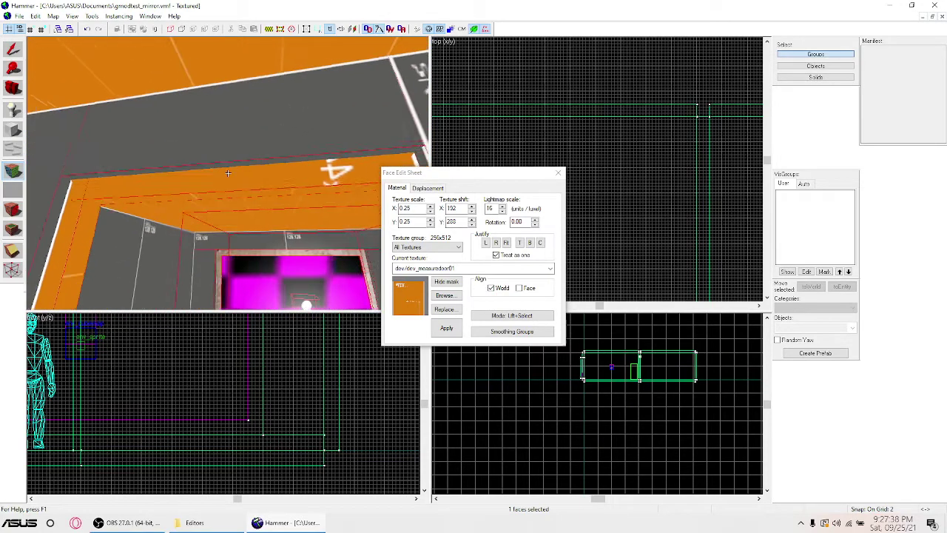
key(z)
right_click(235, 180)
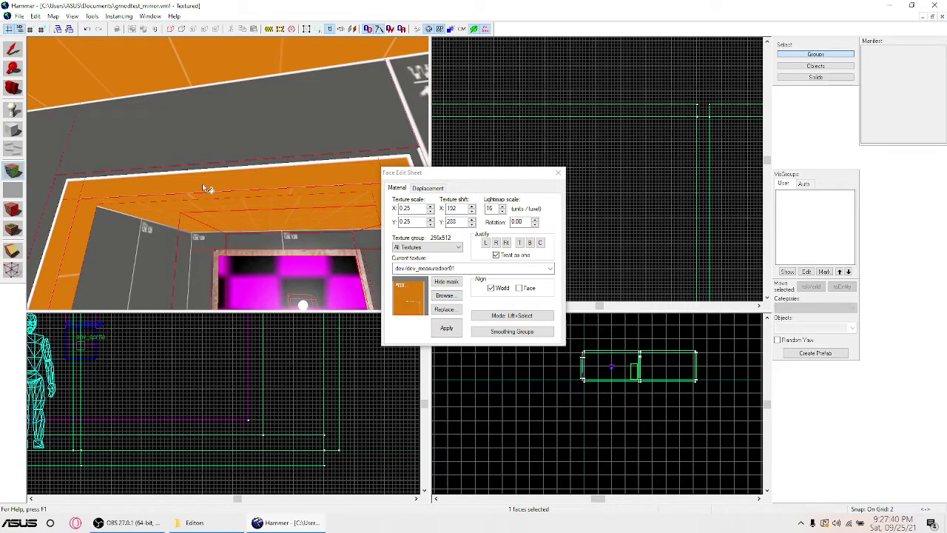
key(shift+s)
key(z)
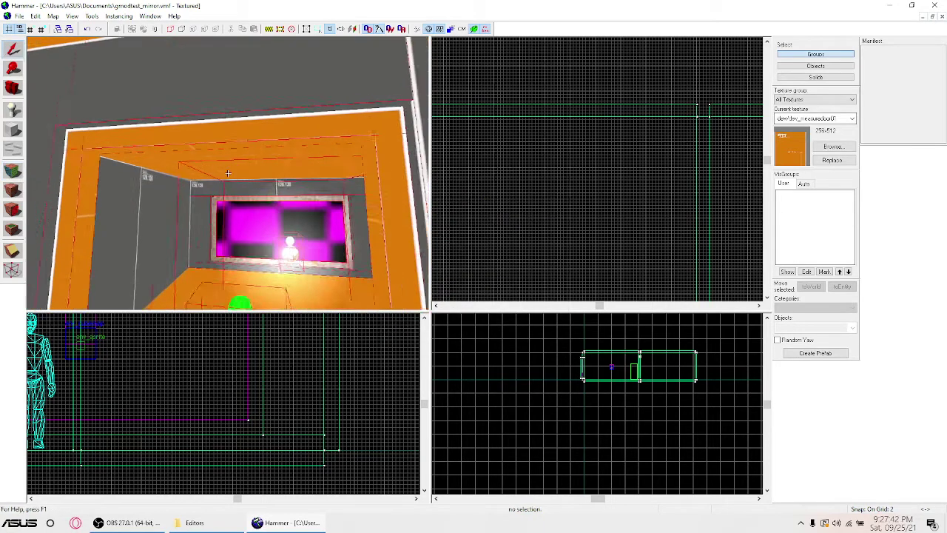
key(s)
key(a)
key(d)
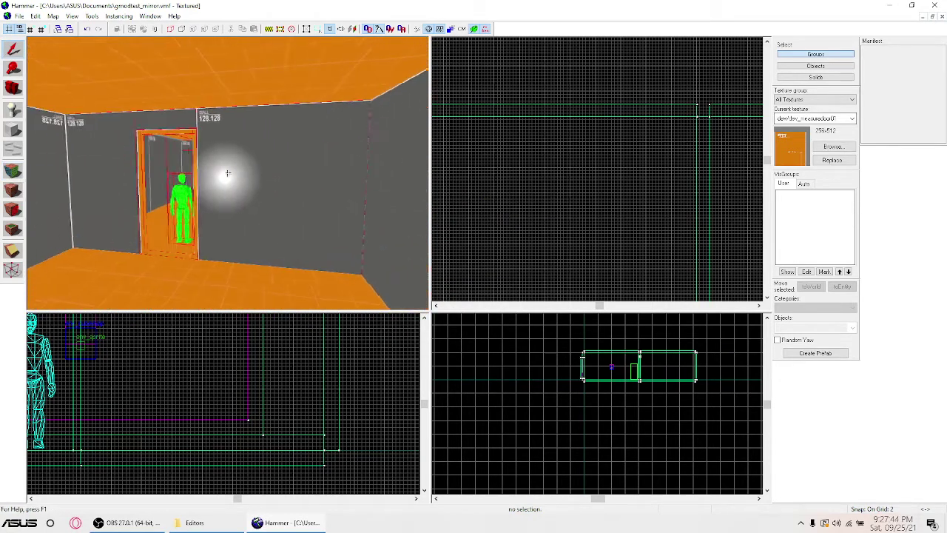
key(w)
key(z)
double_click(228, 175)
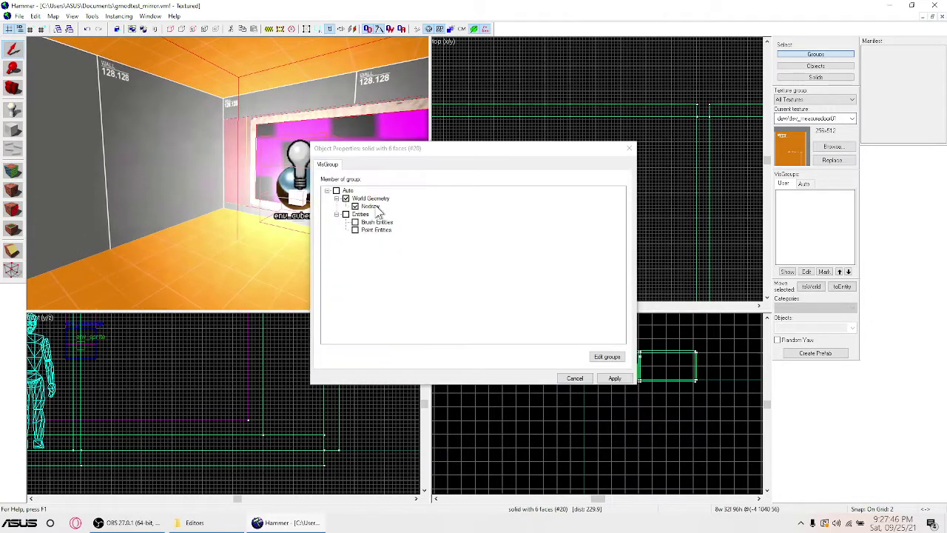
click(630, 148)
click(145, 145)
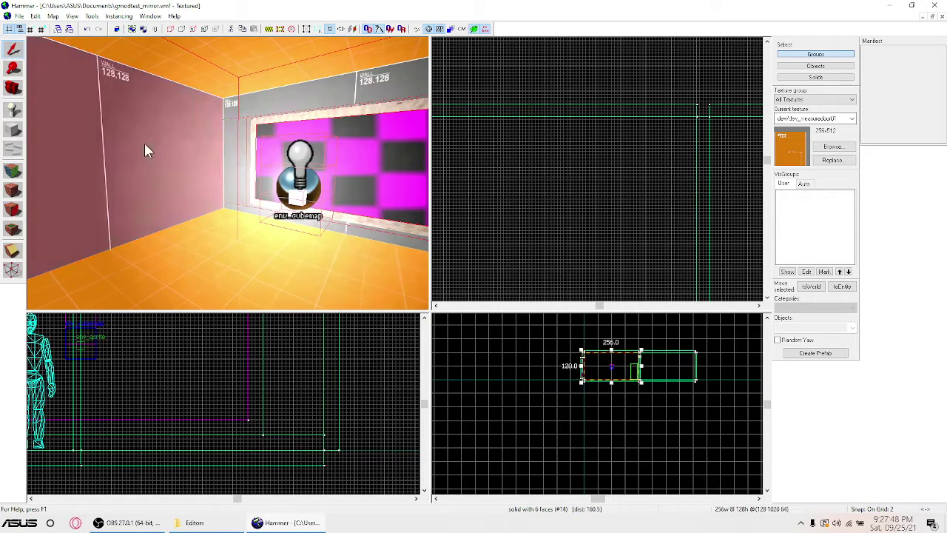
click(268, 173)
Step: Review the flags of the env_sprite in the first room and set its Render Mode to World Space Glow
click(299, 198)
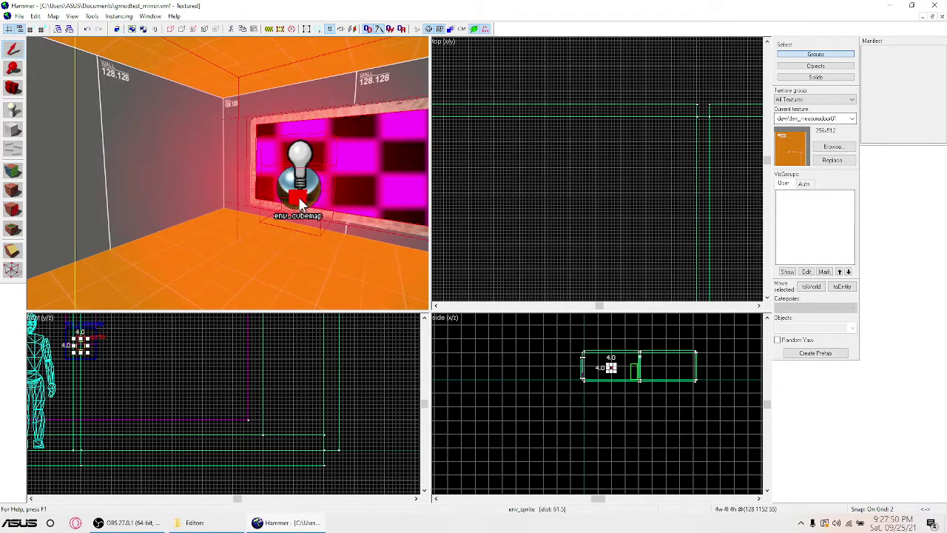
key(alt+Return)
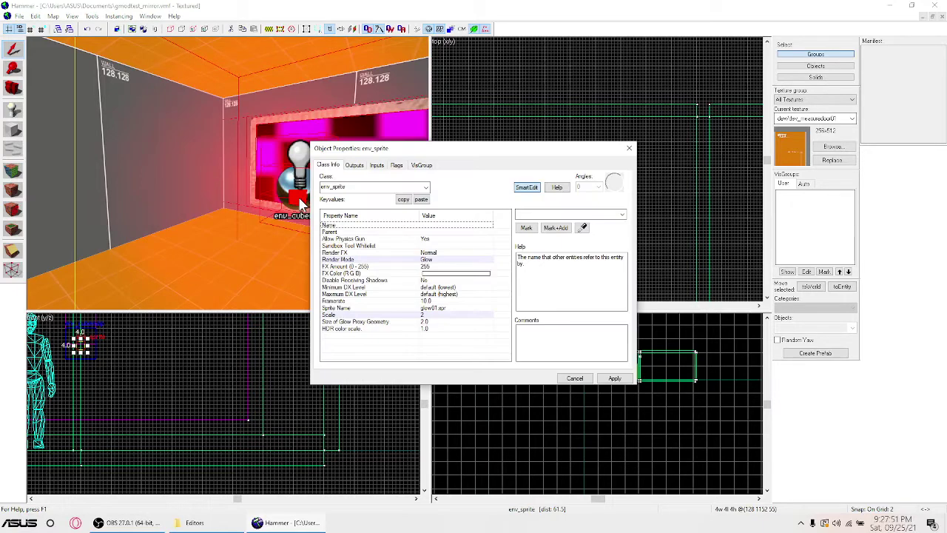
click(397, 165)
click(337, 182)
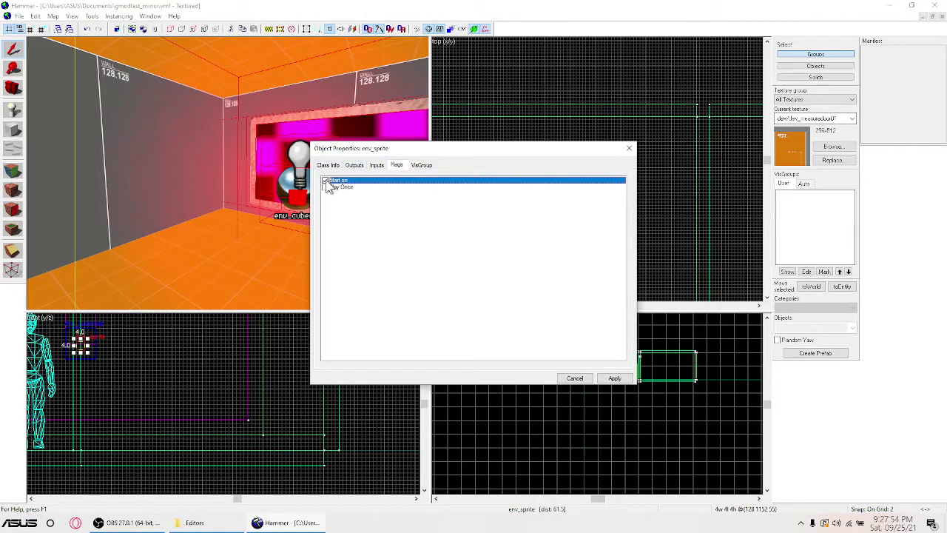
click(328, 165)
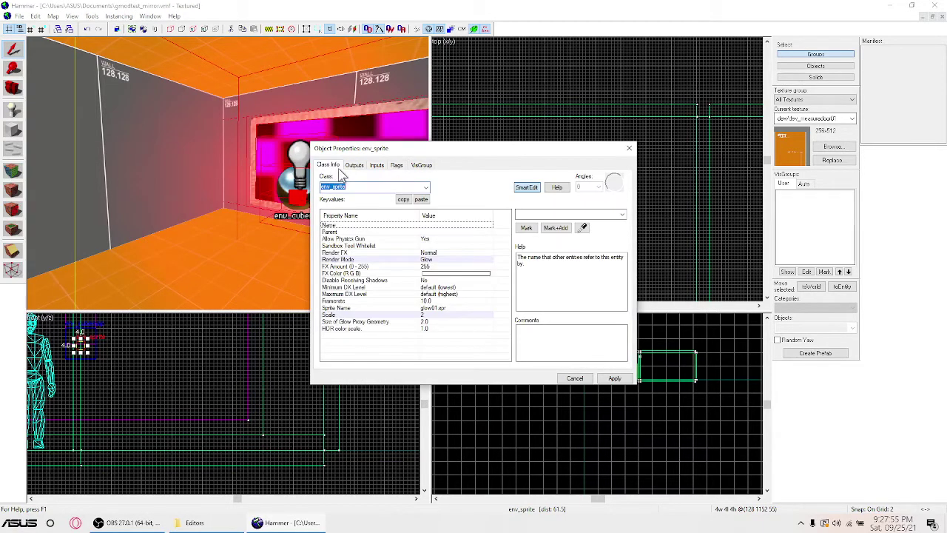
click(435, 261)
click(622, 215)
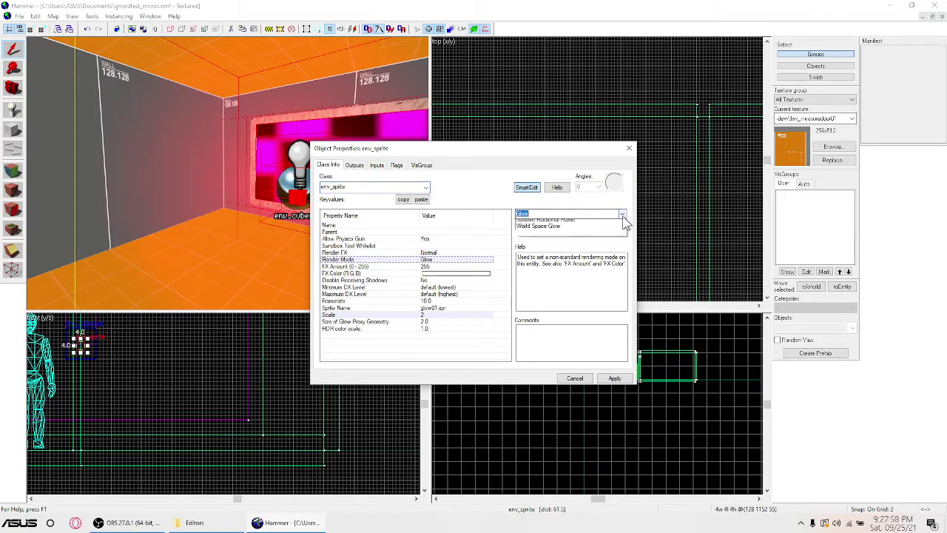
click(598, 269)
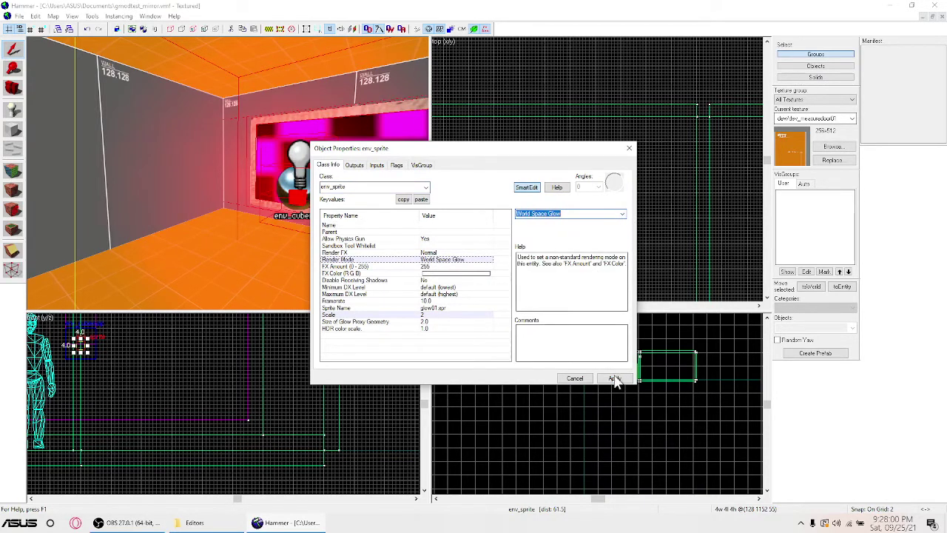
click(615, 378)
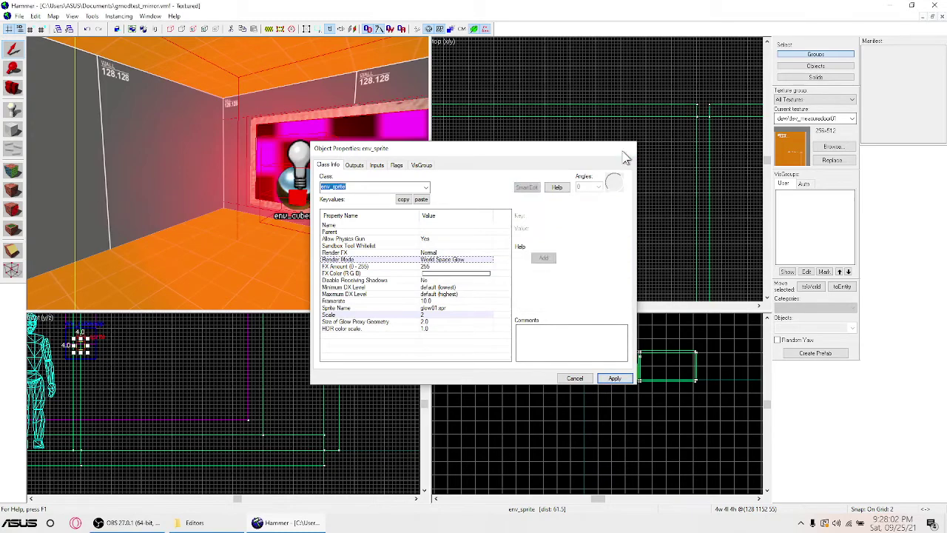
click(629, 148)
Step: Place an info_player_start entity near the ceiling in the far corner of the second room
click(536, 148)
key(z)
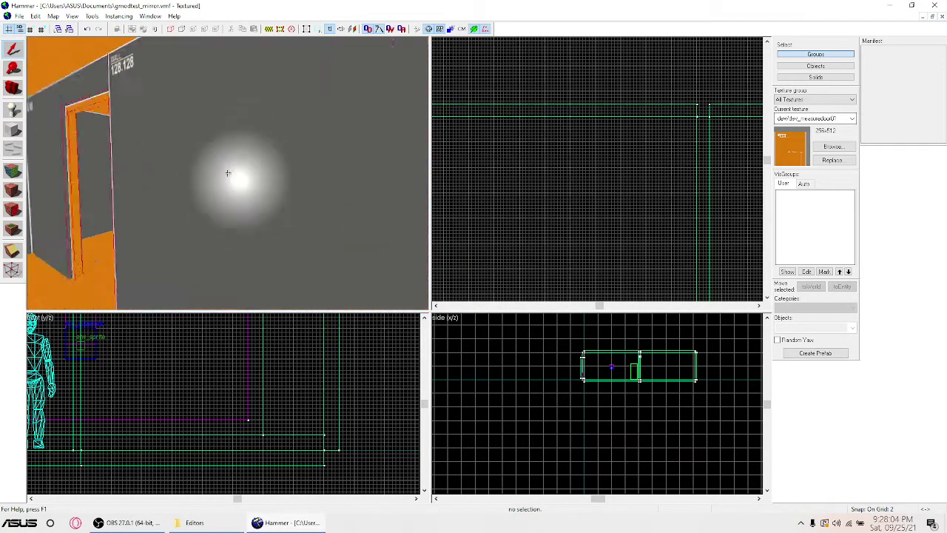
key(w)
key(w)
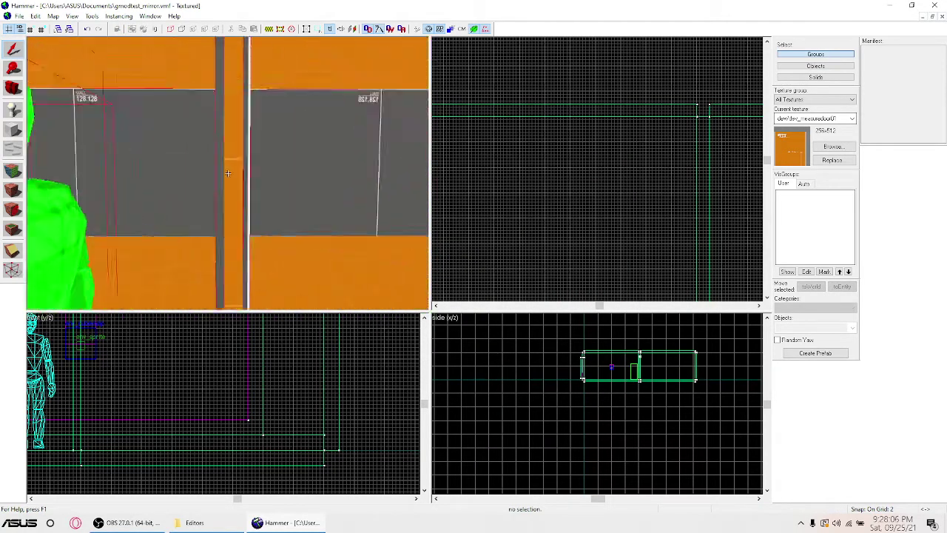
key(w)
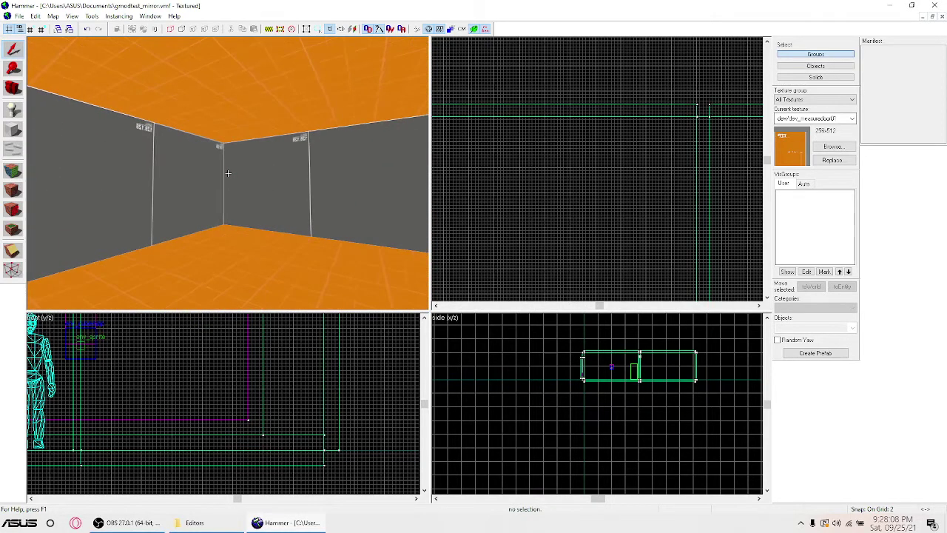
key(Up)
key(z)
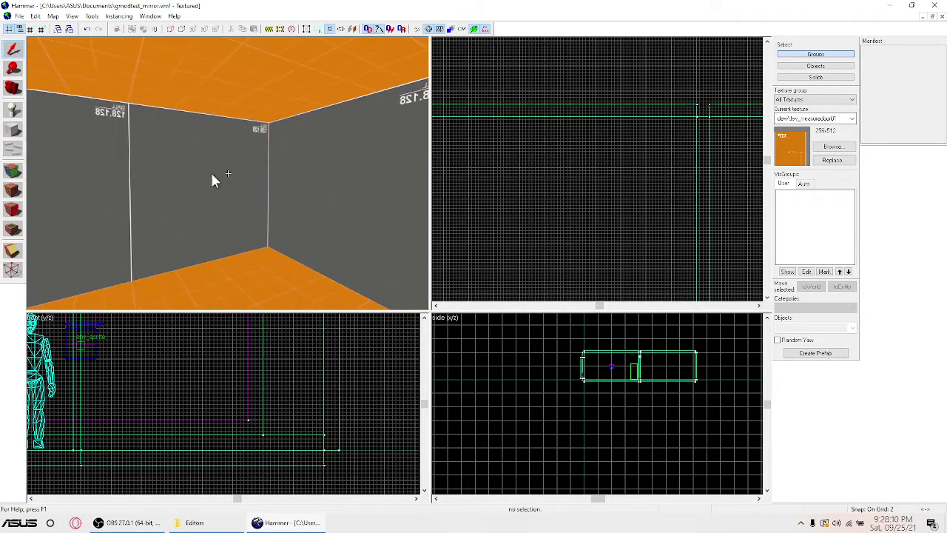
click(10, 113)
click(253, 141)
click(11, 48)
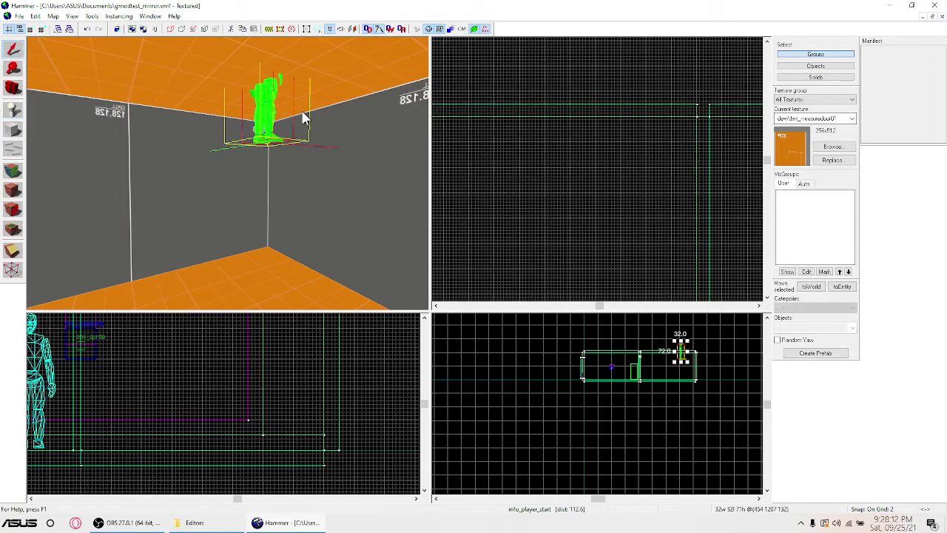
Step: Change the class of the newly placed entity in the second room to light
double_click(269, 110)
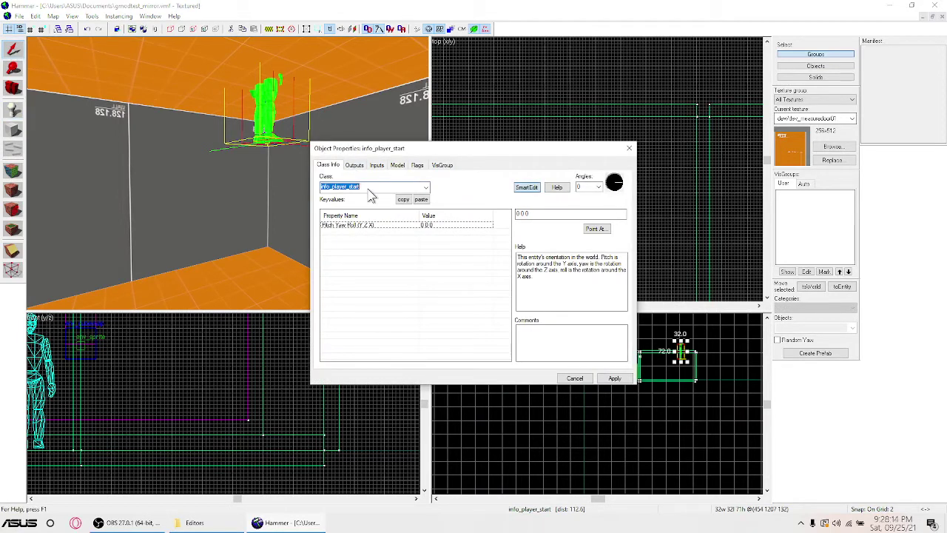
text(light)
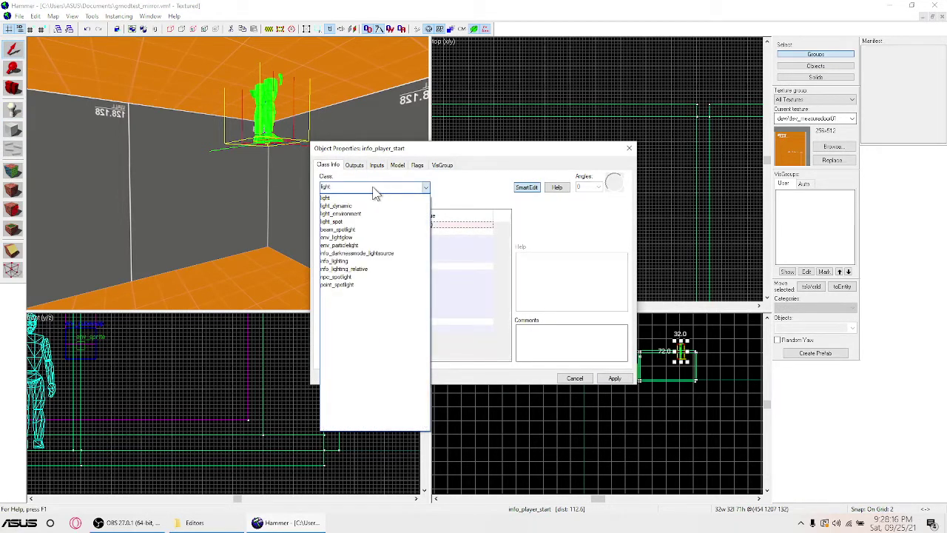
click(333, 198)
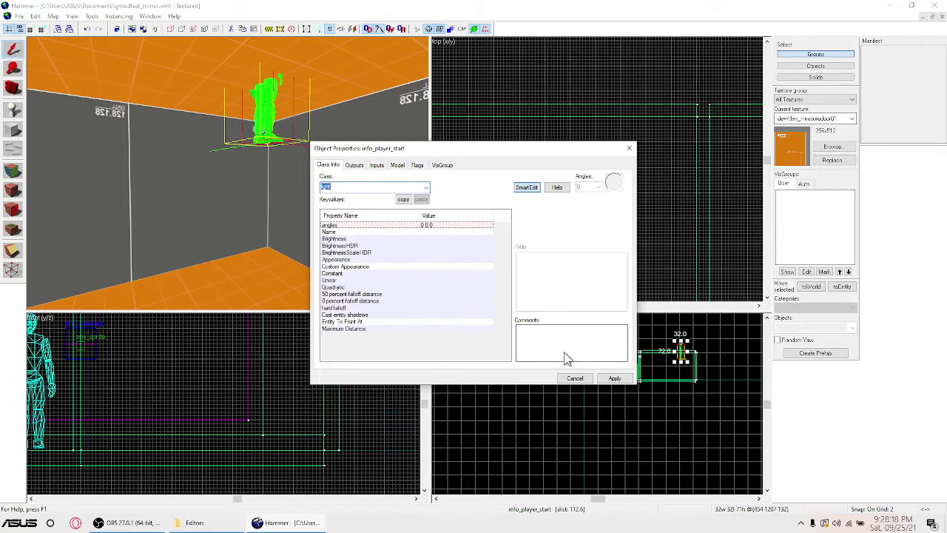
click(613, 378)
click(344, 234)
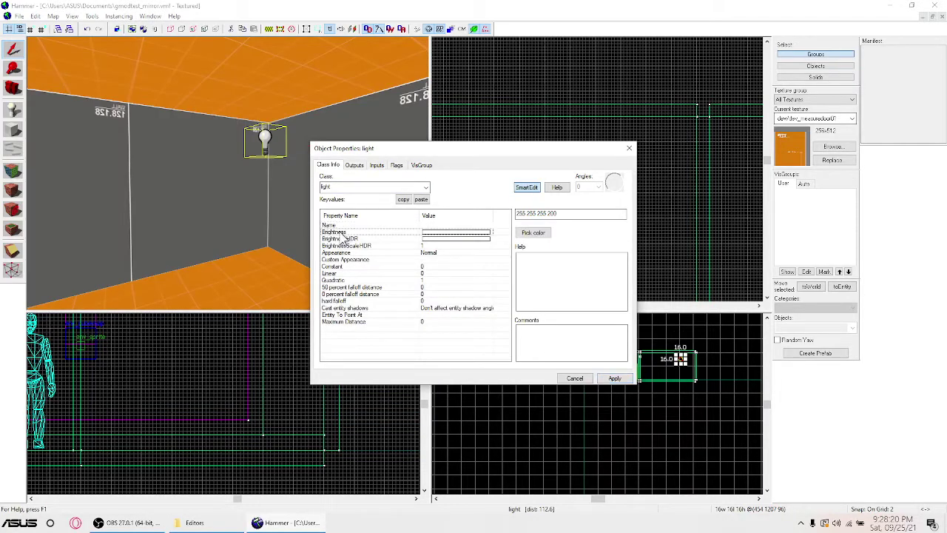
click(533, 233)
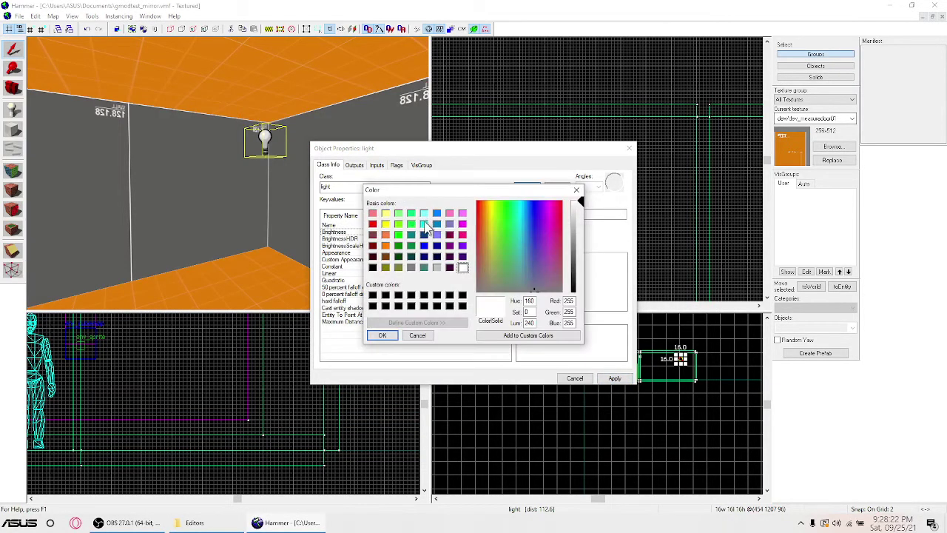
click(424, 225)
click(390, 338)
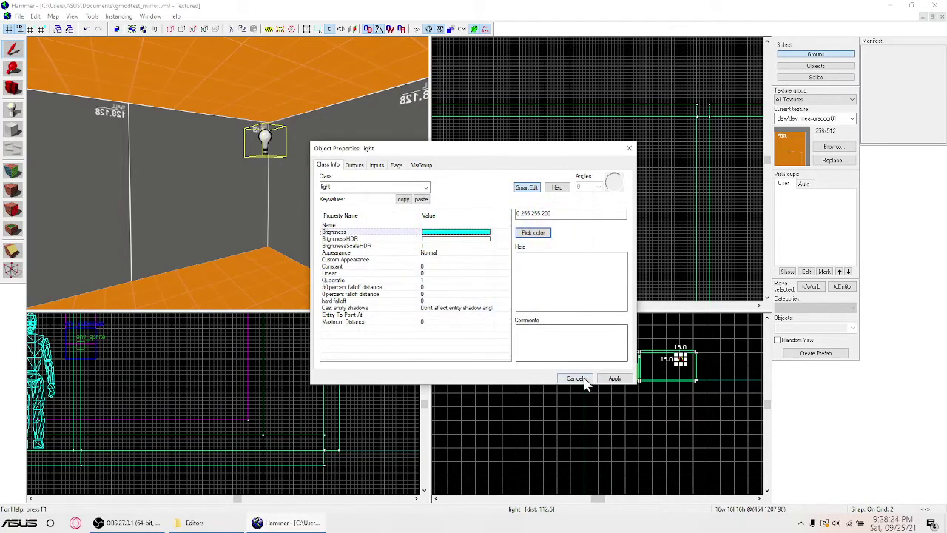
click(614, 378)
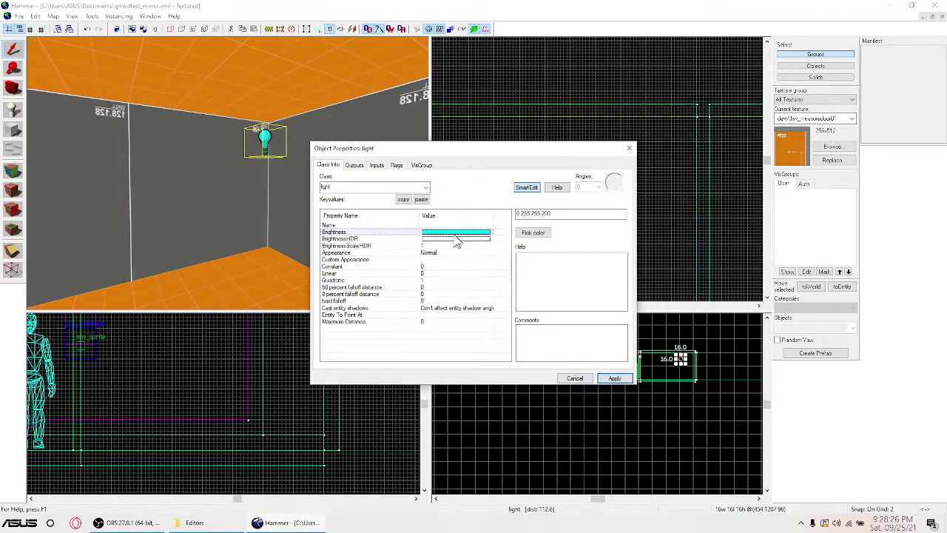
drag(563, 219, 510, 216)
right_click(546, 214)
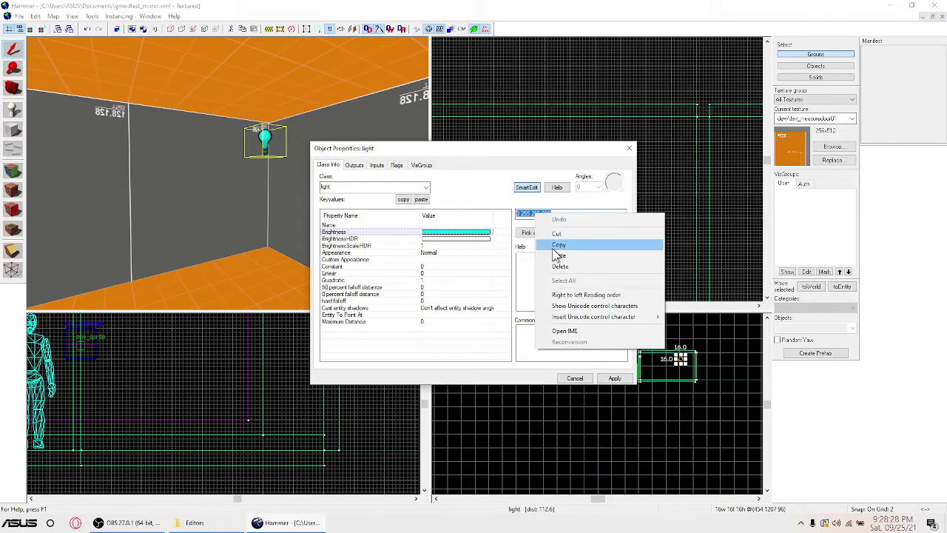
click(557, 245)
Step: Set the second-room light's BrightnessHDR colour to the blue 0 128 255
click(457, 239)
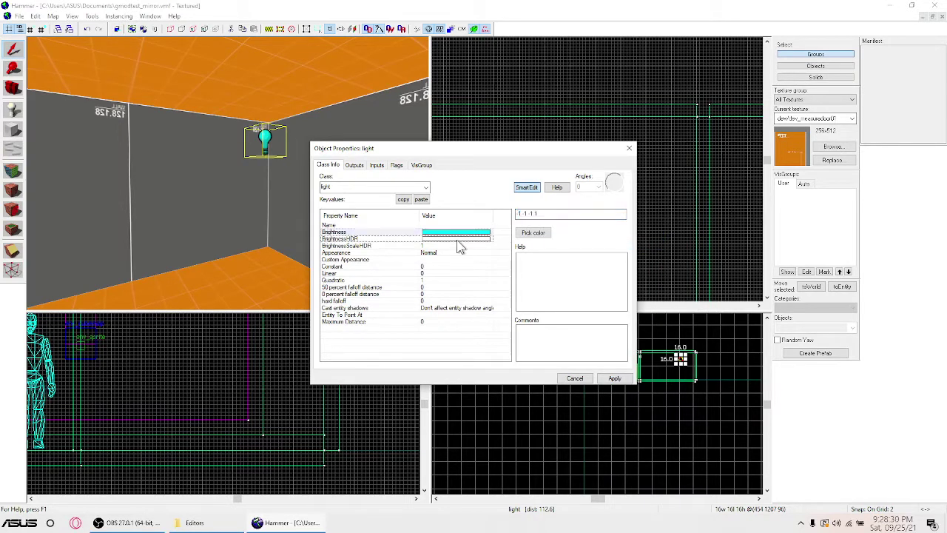
click(534, 234)
click(411, 214)
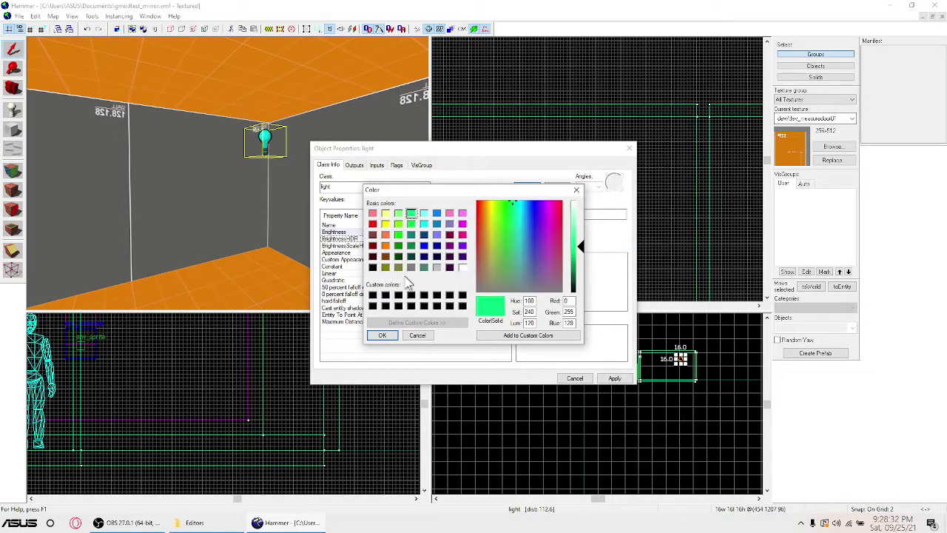
click(437, 214)
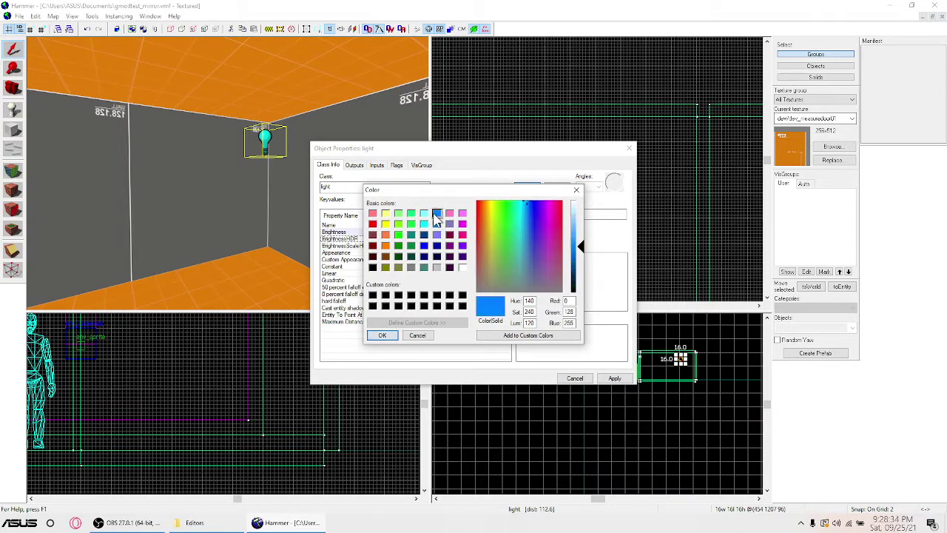
click(381, 337)
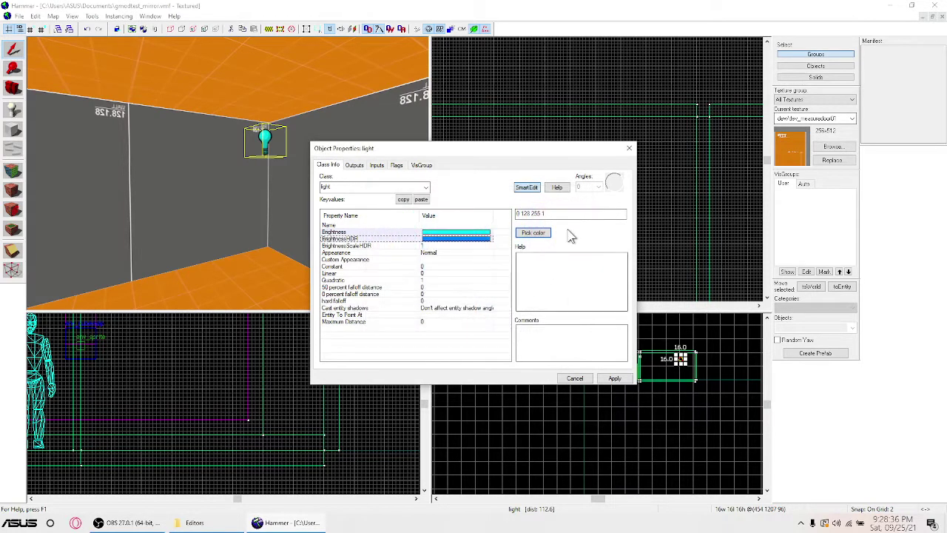
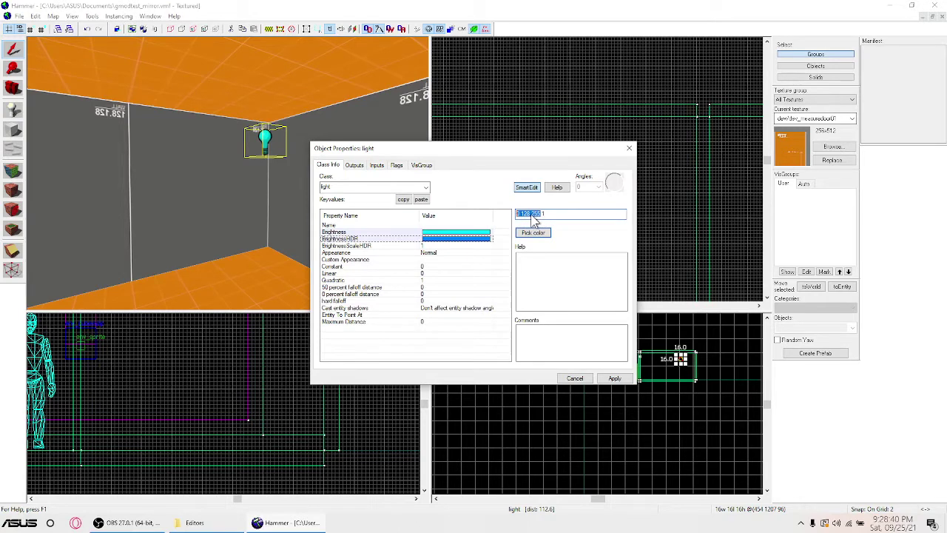
right_click(535, 219)
click(555, 248)
drag(542, 214, 501, 214)
right_click(527, 213)
click(559, 251)
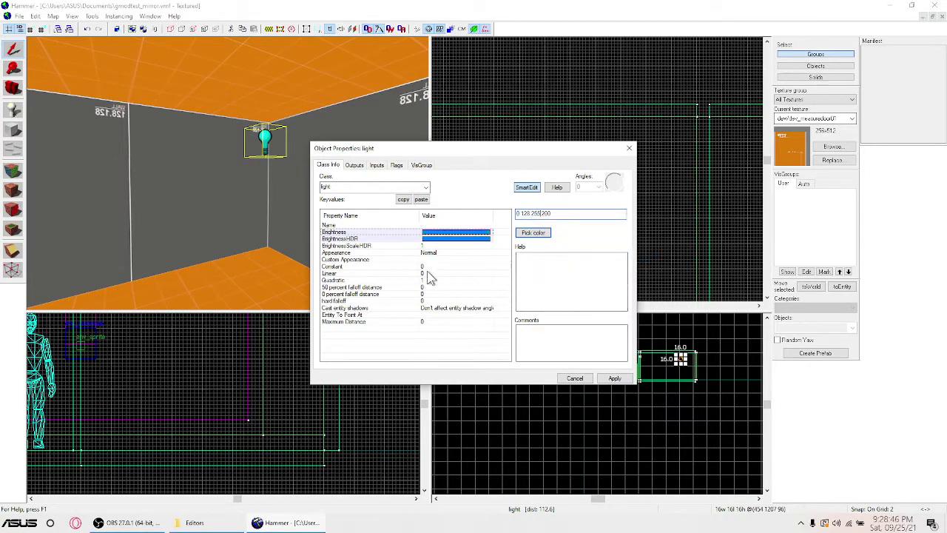
click(613, 378)
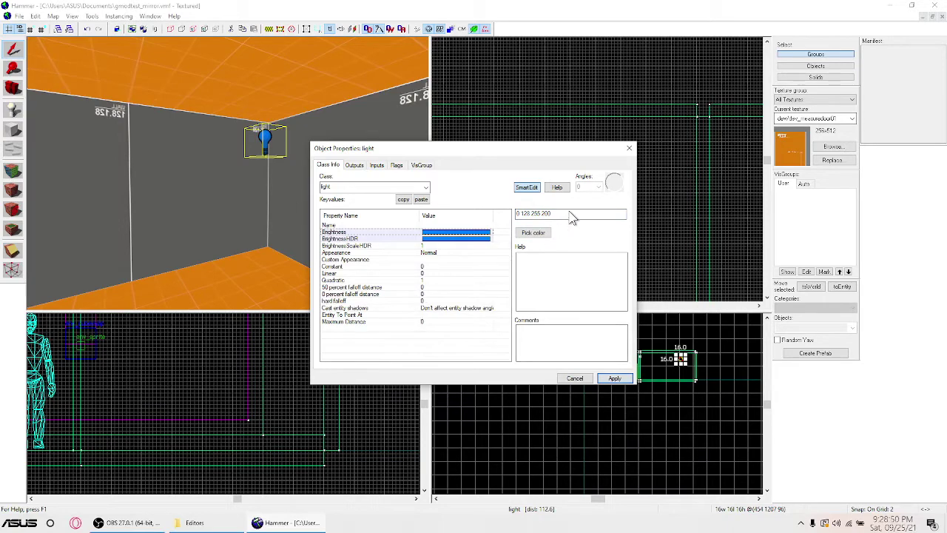
click(629, 148)
Step: Copy the glow env_sprite from the first room into the second room, centred under the blue light in the top view
key(z)
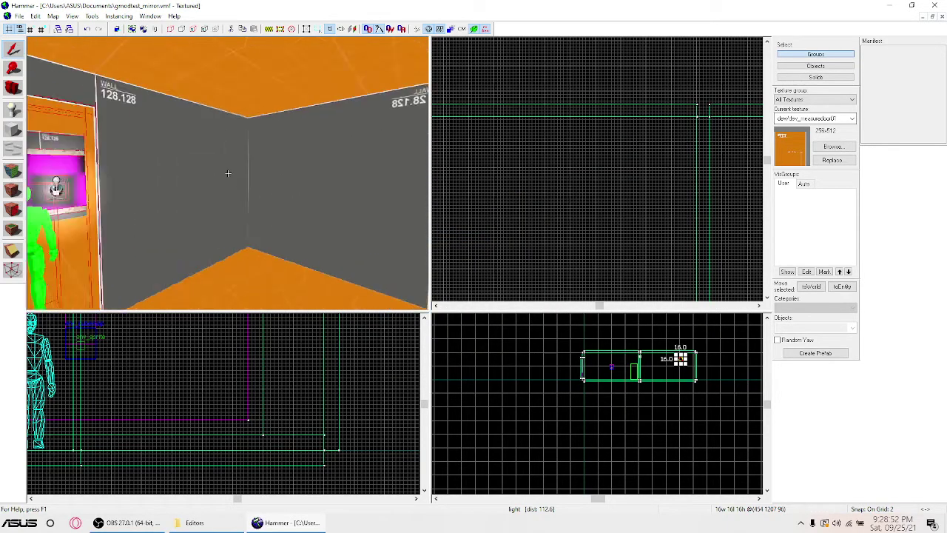
key(w)
key(z)
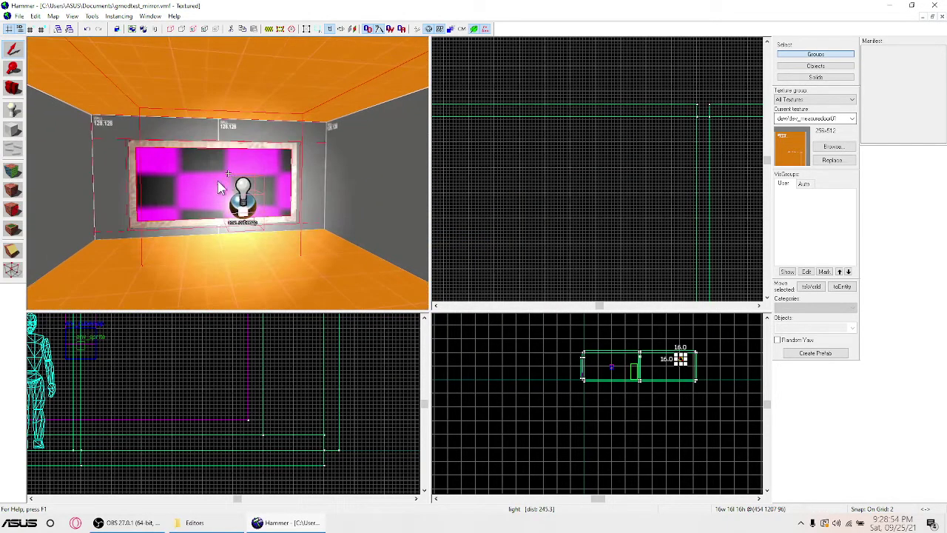
click(207, 184)
click(248, 218)
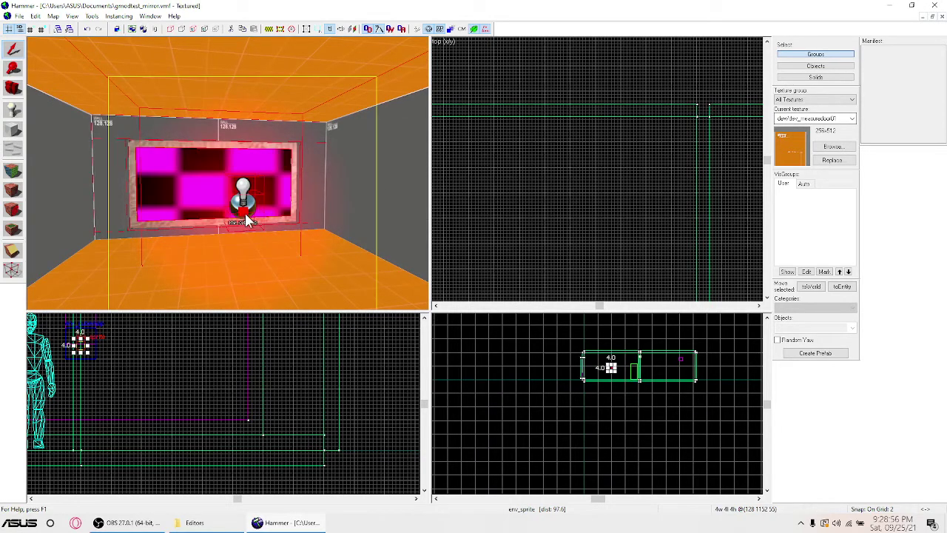
scroll(598, 163, down, 4)
scroll(603, 196, up, 6)
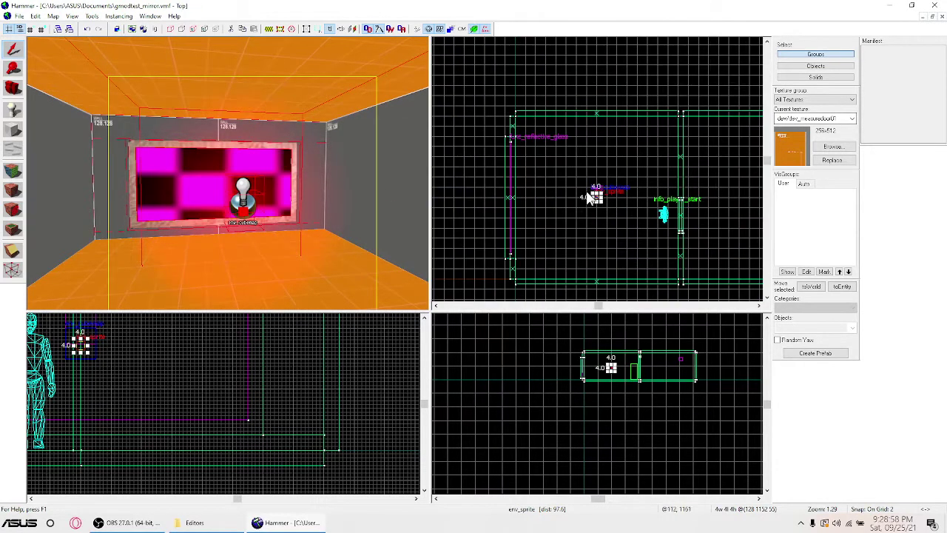
scroll(603, 203, up, 4)
scroll(496, 185, down, 8)
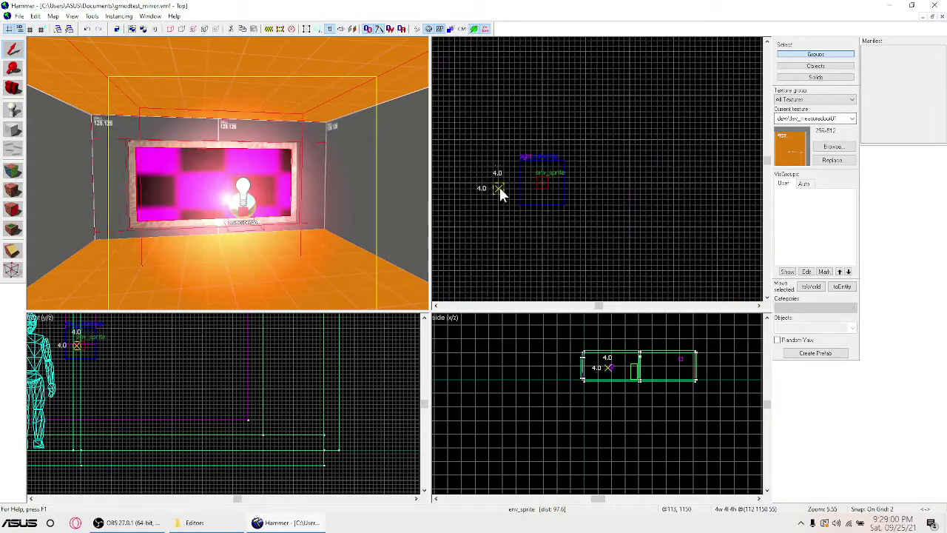
drag(519, 178, 669, 173)
scroll(697, 153, up, 6)
Step: Set the copied env_sprite's FX Color to the light's blue, 0 128 255
key(z)
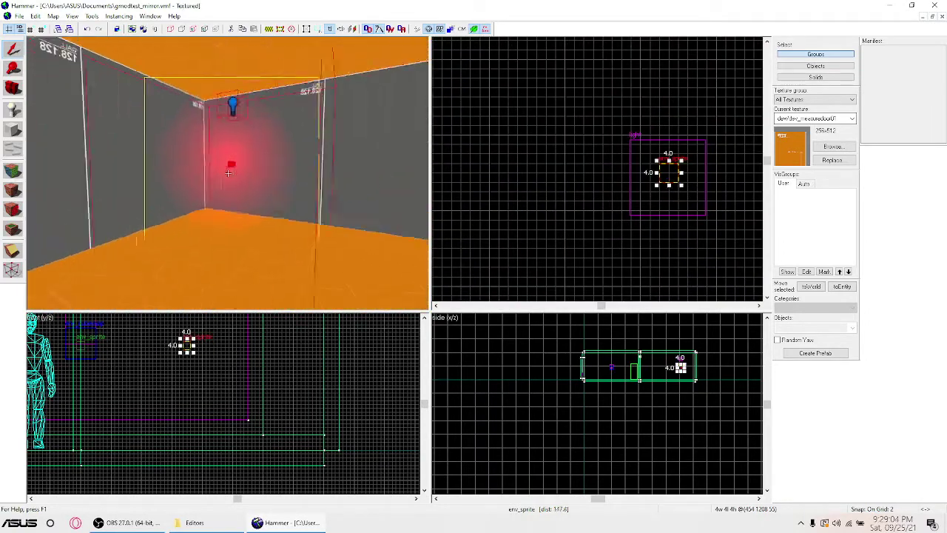
key(z)
double_click(223, 176)
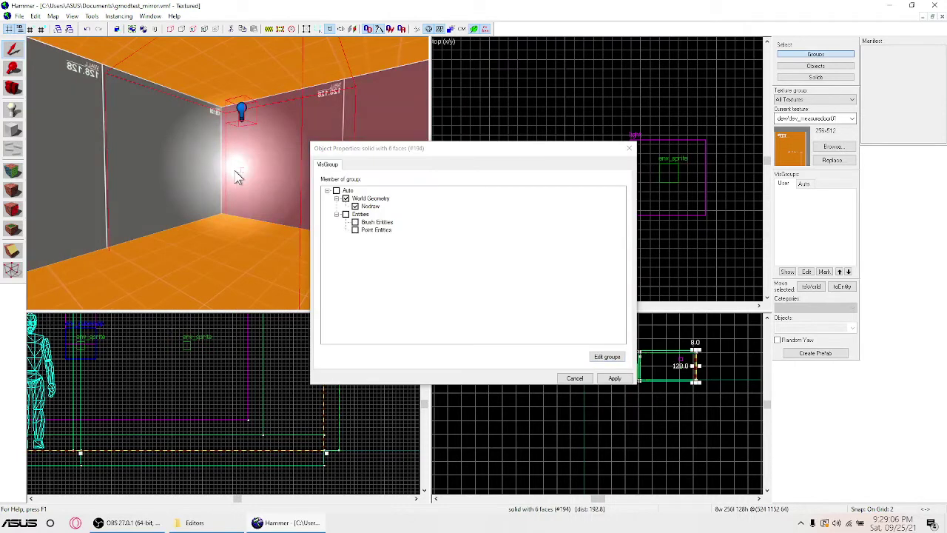
click(239, 172)
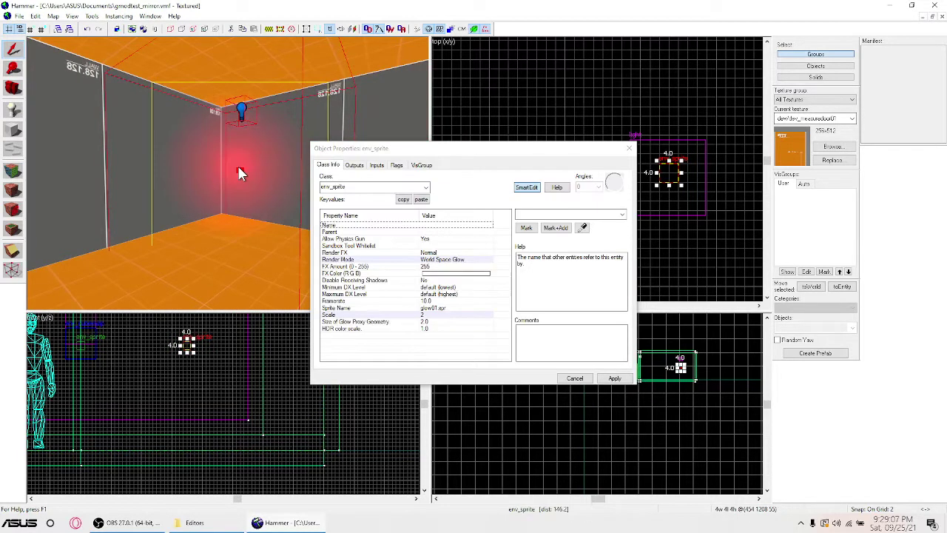
click(455, 273)
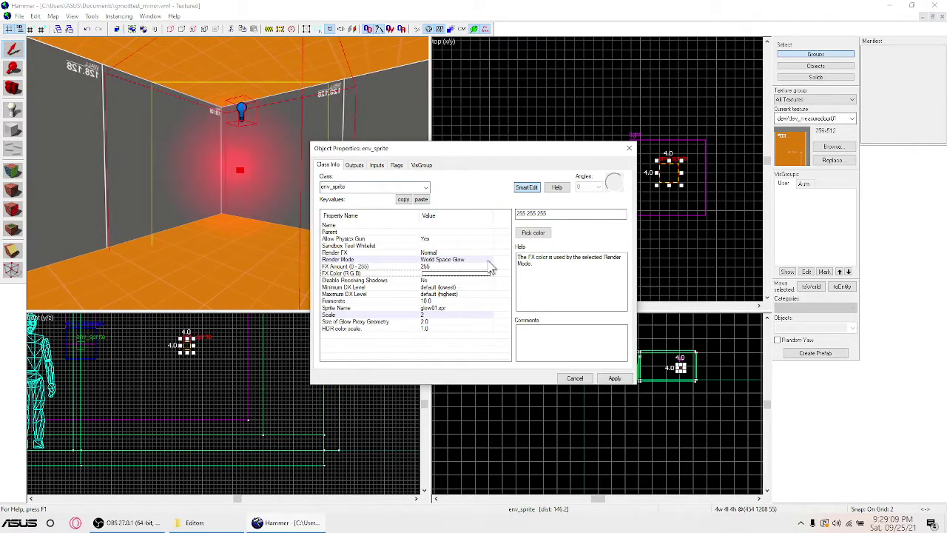
right_click(536, 220)
click(554, 252)
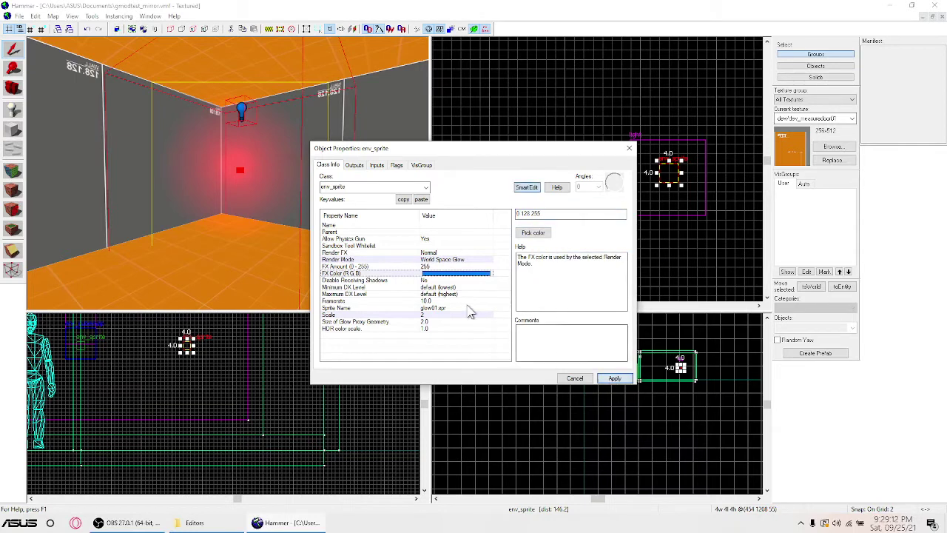
Step: Check the Render FX choices, keep Normal, and apply and close the copied sprite's properties
click(434, 253)
click(622, 214)
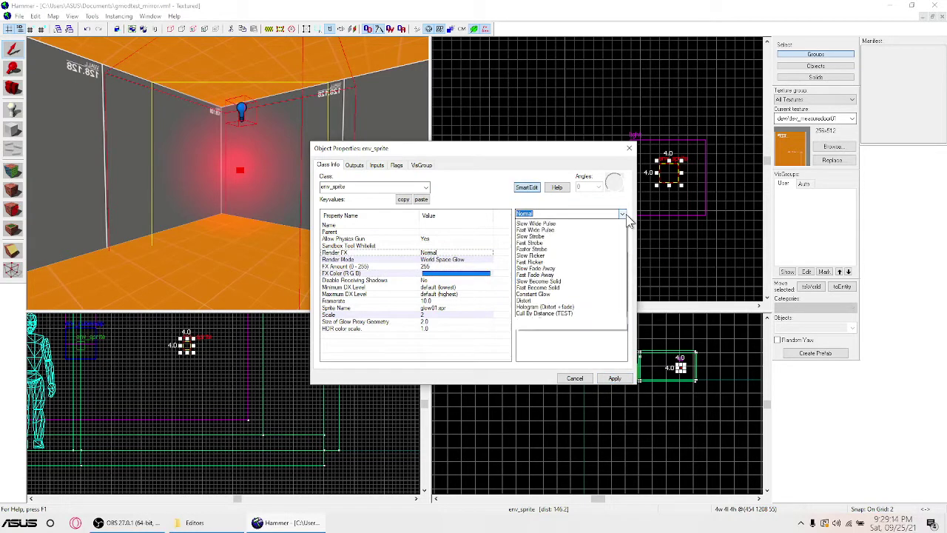
click(622, 214)
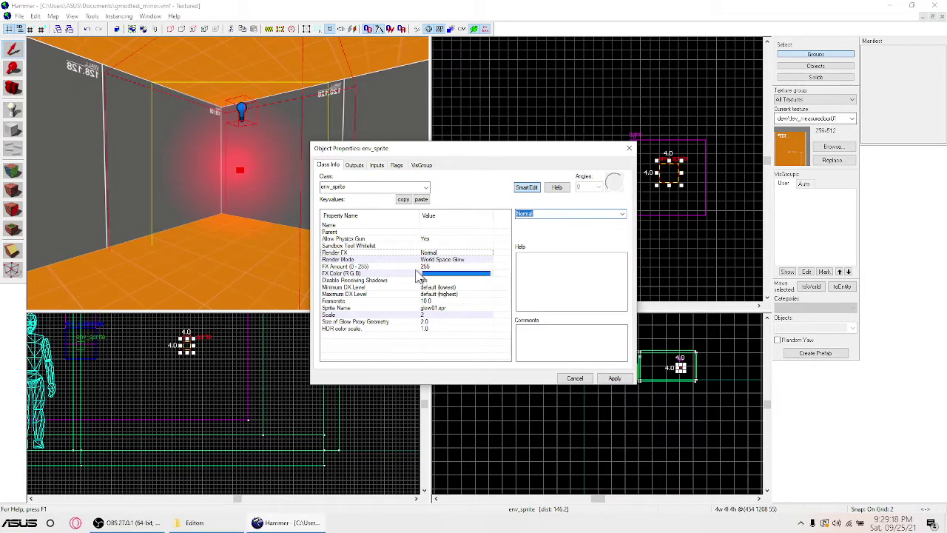
click(418, 266)
click(615, 378)
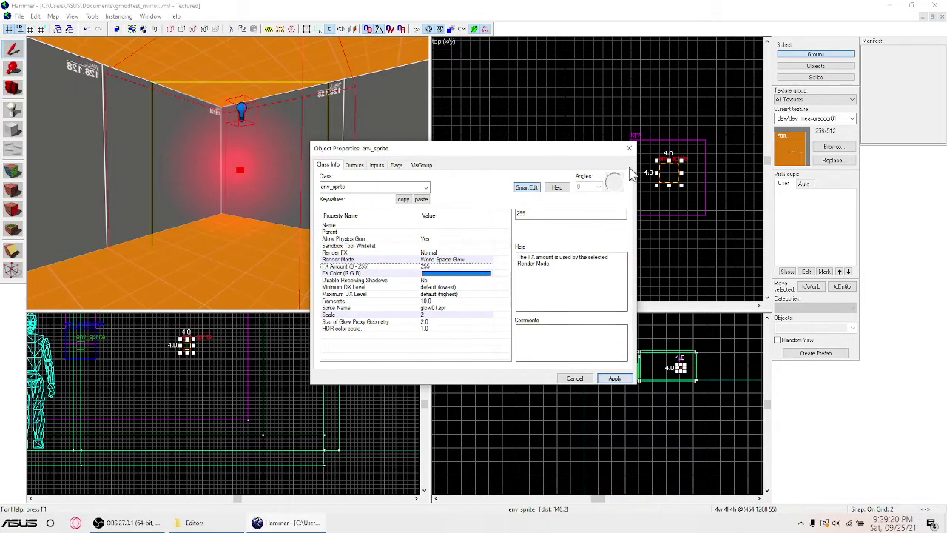
click(628, 148)
Step: Reopen the second-room sprite's properties and try the Color render mode on it
double_click(244, 168)
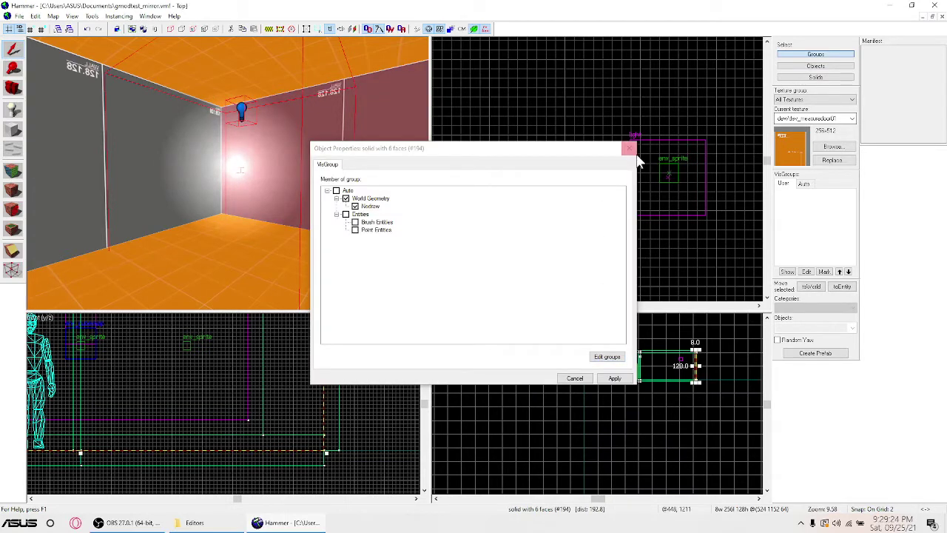
click(629, 149)
click(206, 157)
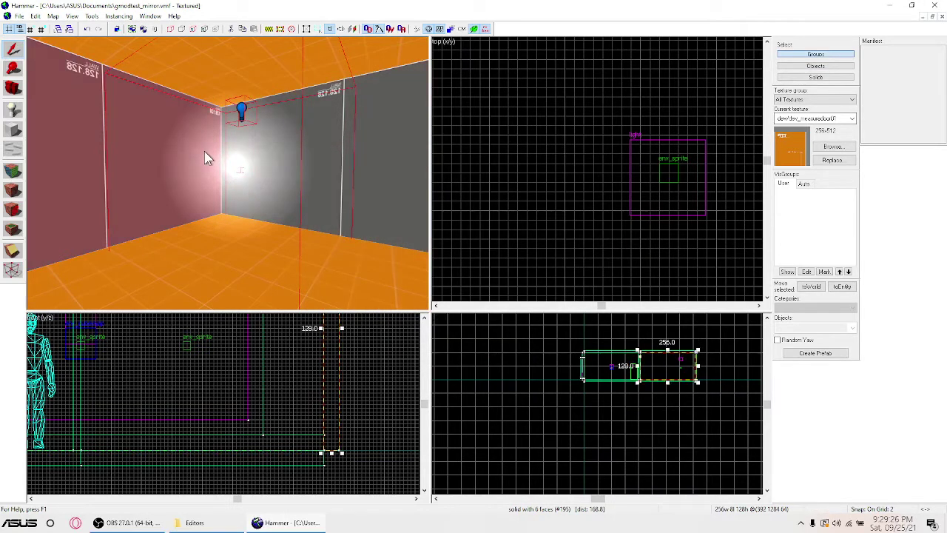
click(239, 176)
double_click(236, 168)
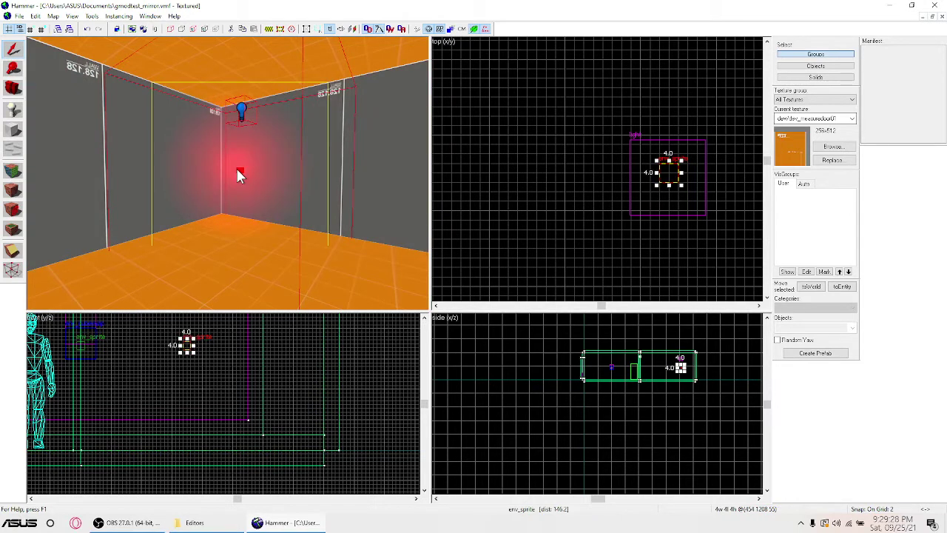
click(424, 263)
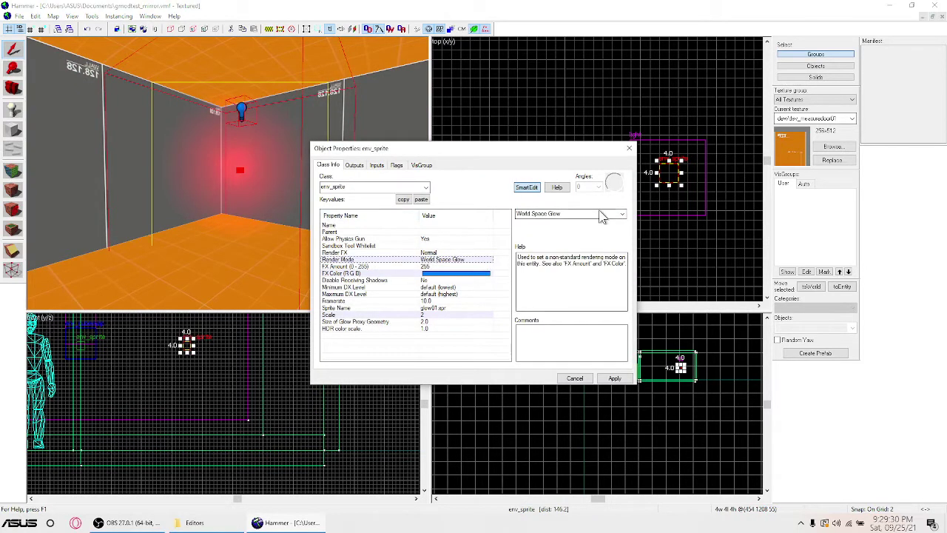
click(603, 213)
click(616, 231)
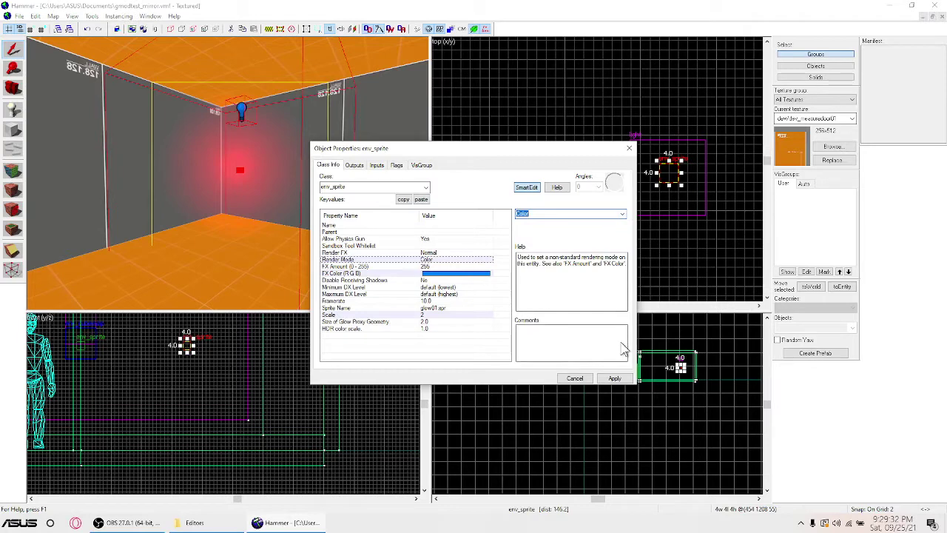
click(614, 378)
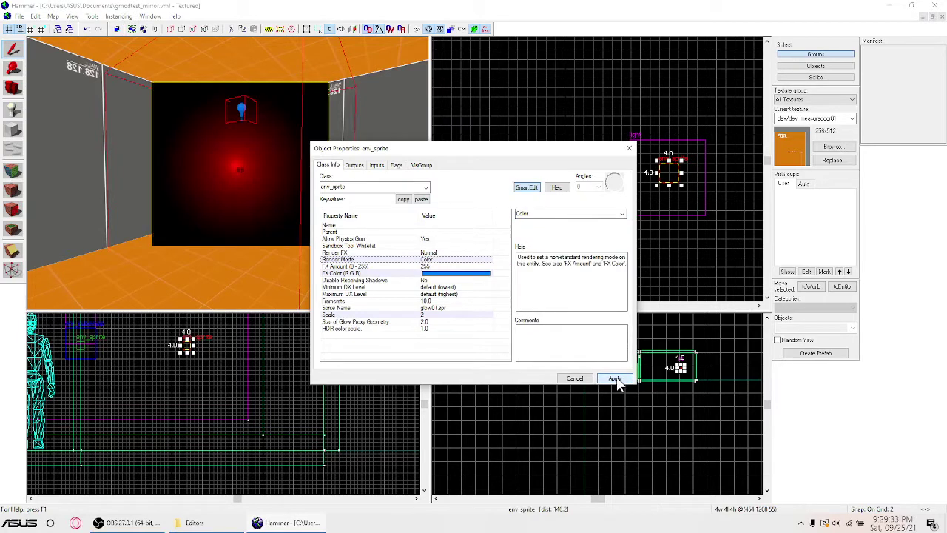
Step: Try the Texture render mode on the second-room sprite and return it to World Space Glow
click(624, 215)
click(611, 240)
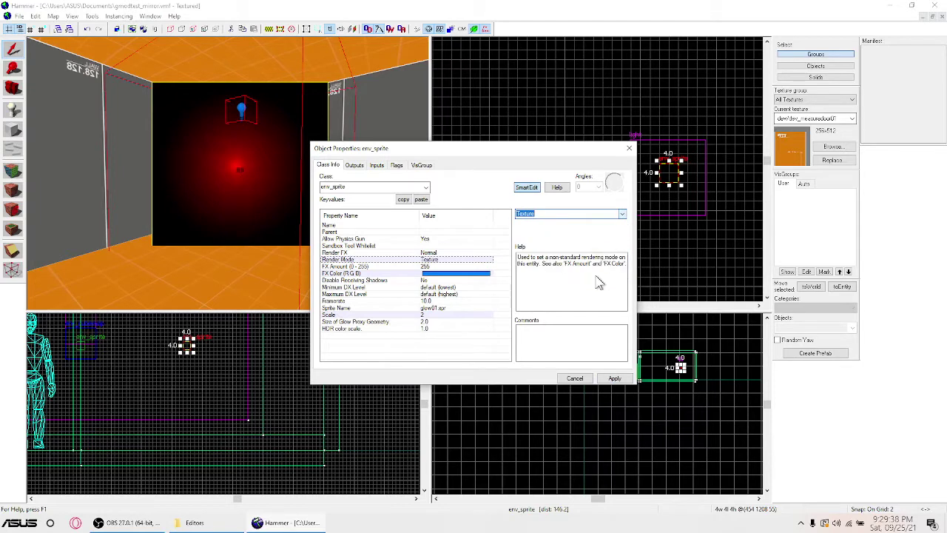
click(614, 378)
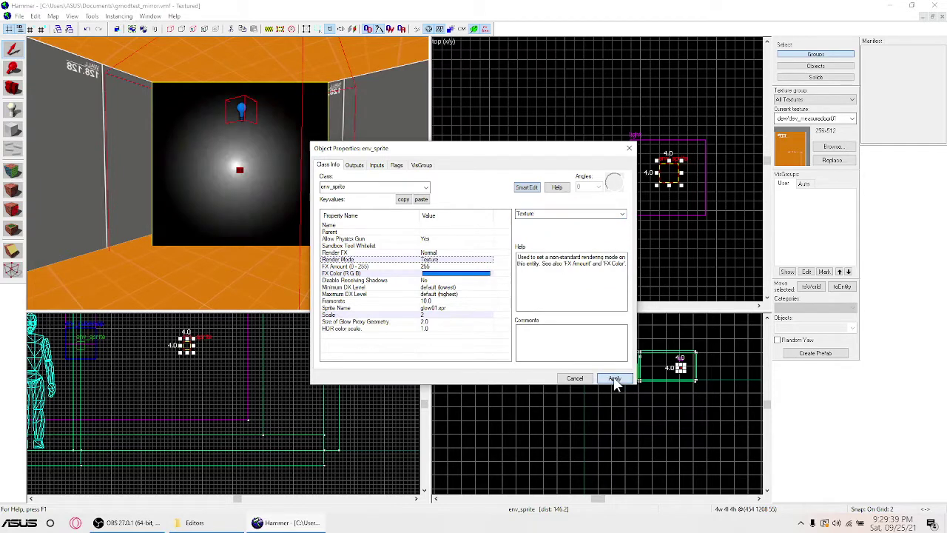
click(622, 214)
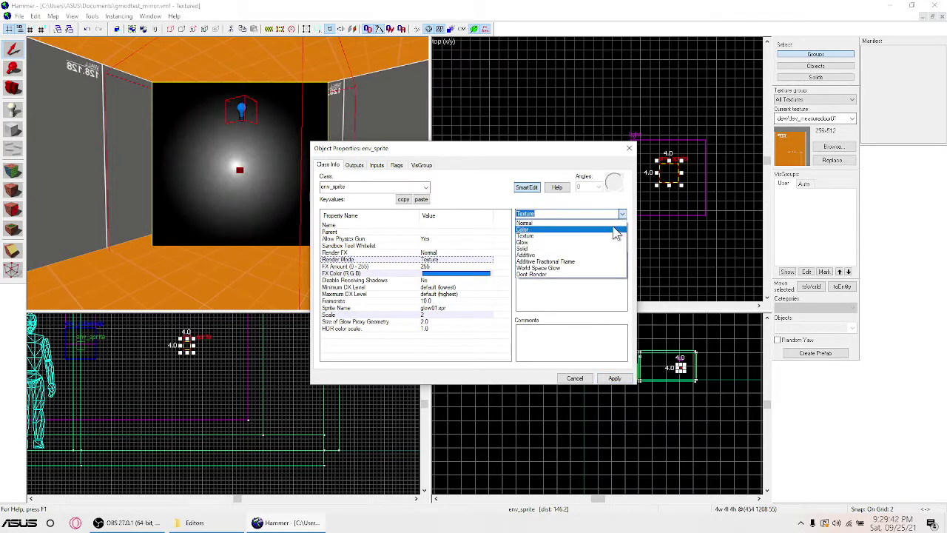
click(605, 270)
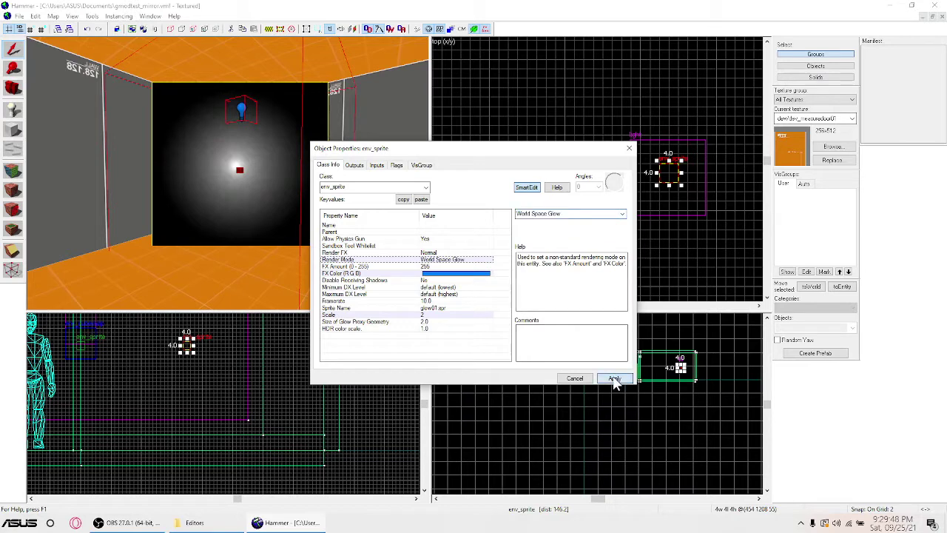
click(615, 378)
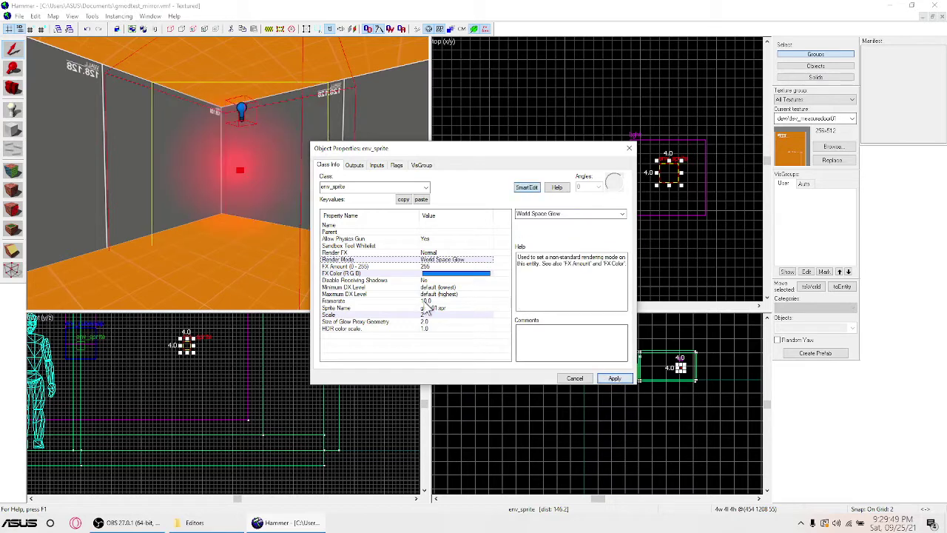
Step: Look through the Render FX options of the second-room sprite and close its properties
click(428, 253)
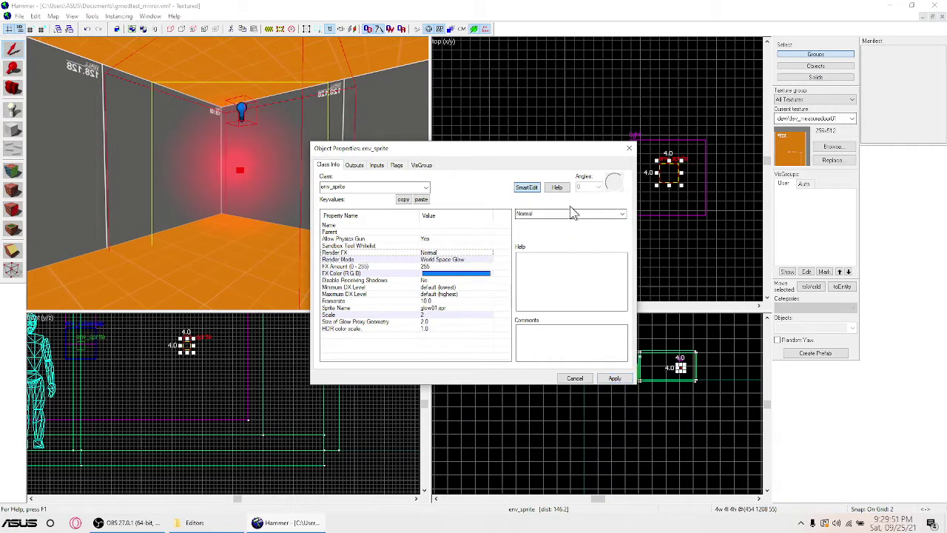
click(620, 216)
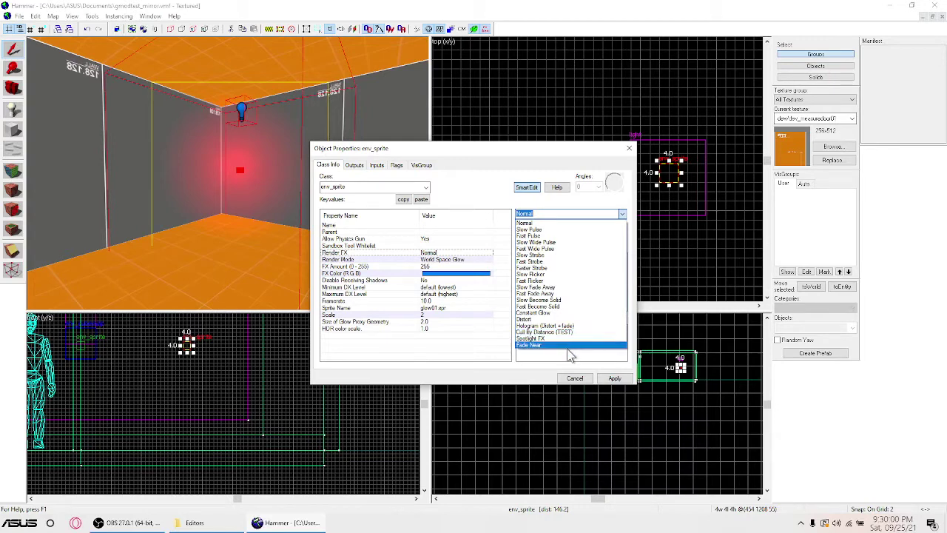
click(610, 194)
click(629, 148)
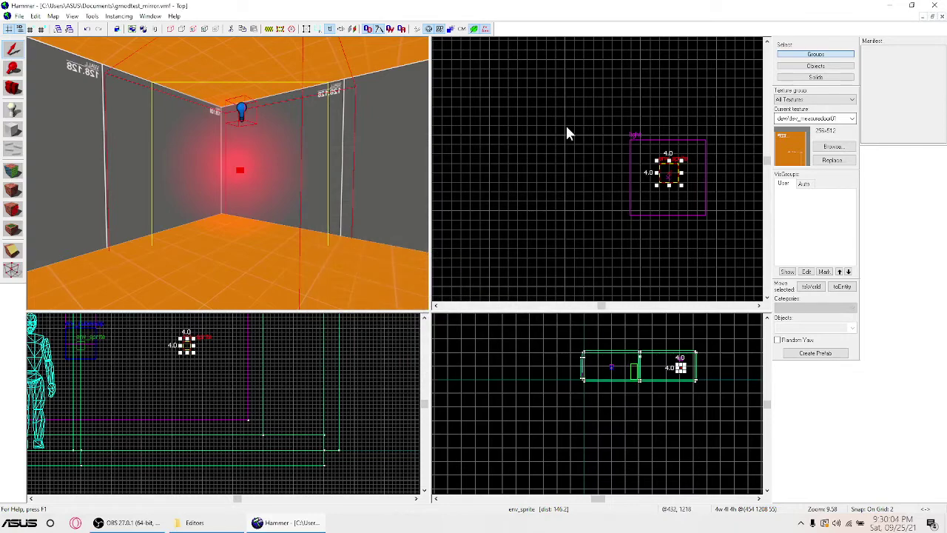
Step: Move the second room's light straight down so that it surrounds the env_sprite, and clear the selection
click(567, 127)
click(242, 111)
scroll(723, 357, up, 4)
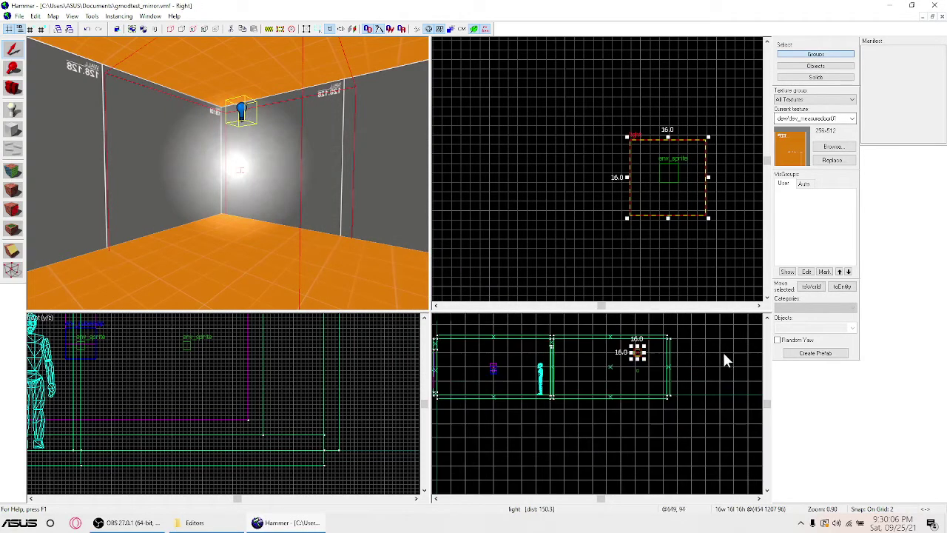
scroll(642, 350, up, 8)
shift+drag(607, 355, 608, 436)
click(565, 400)
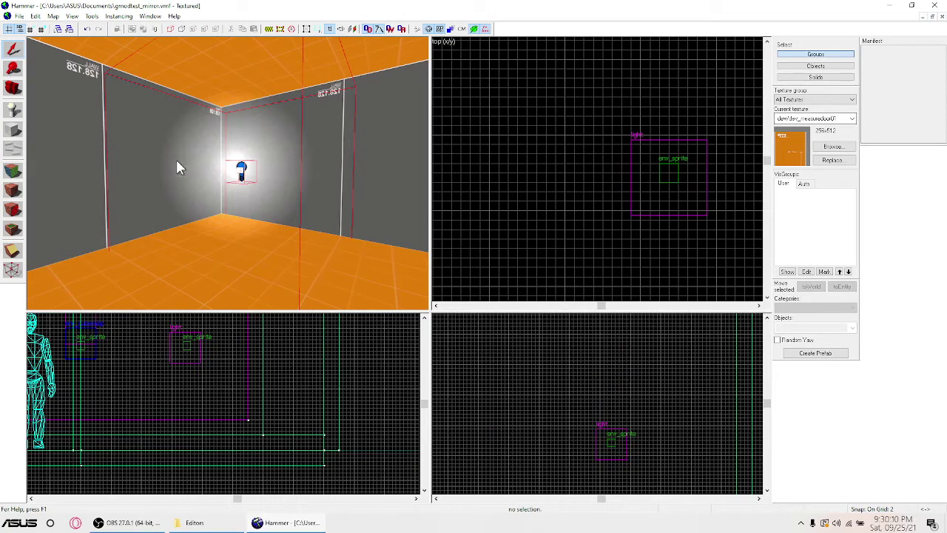
Step: Check both rooms in the 3D view, compile the map and launch it in Garry's Mod
key(z)
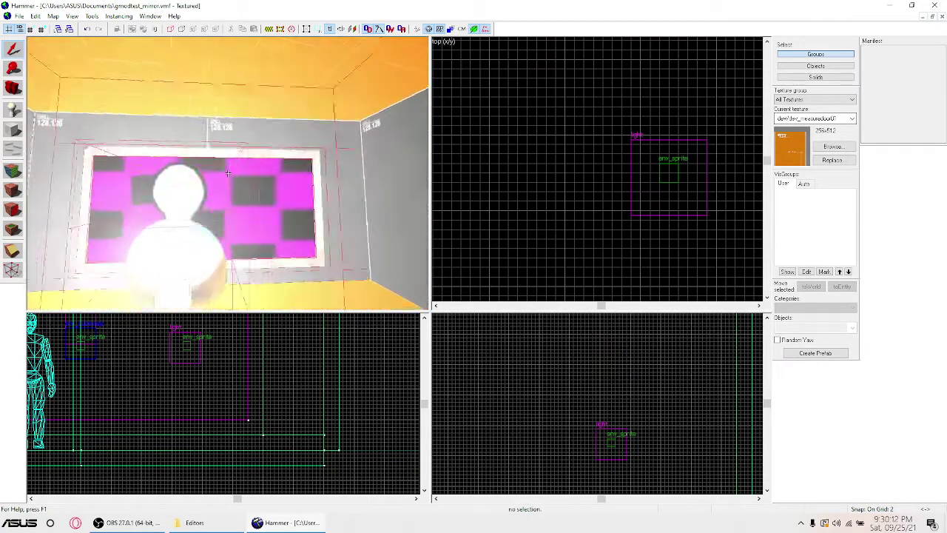
key(w)
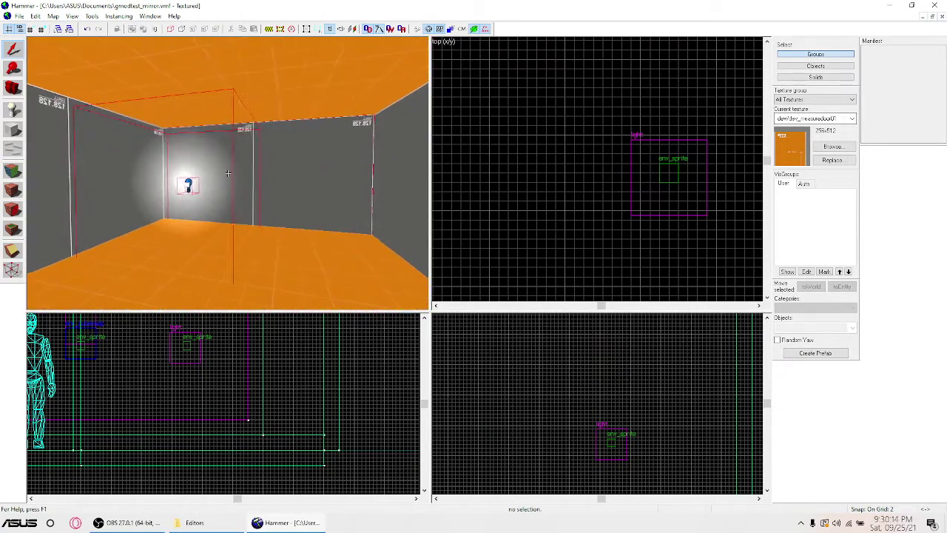
key(z)
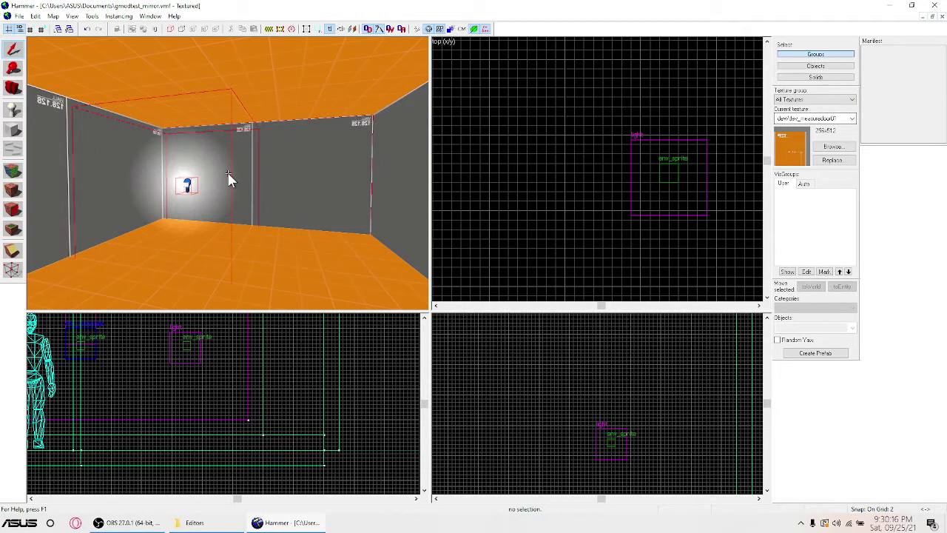
key(F9)
click(497, 346)
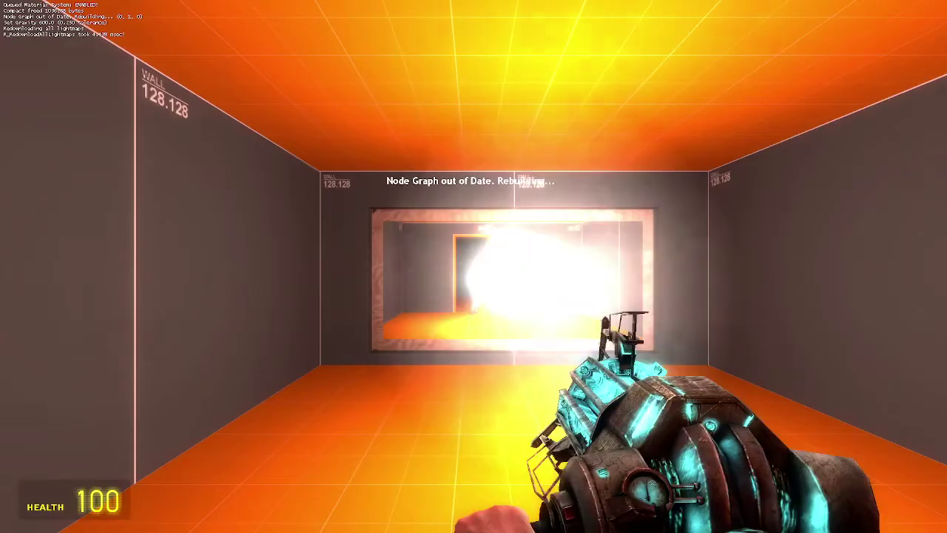
Step: Walk through both rooms in the game and examine the mirror, the door frame and the blue light
key(w)
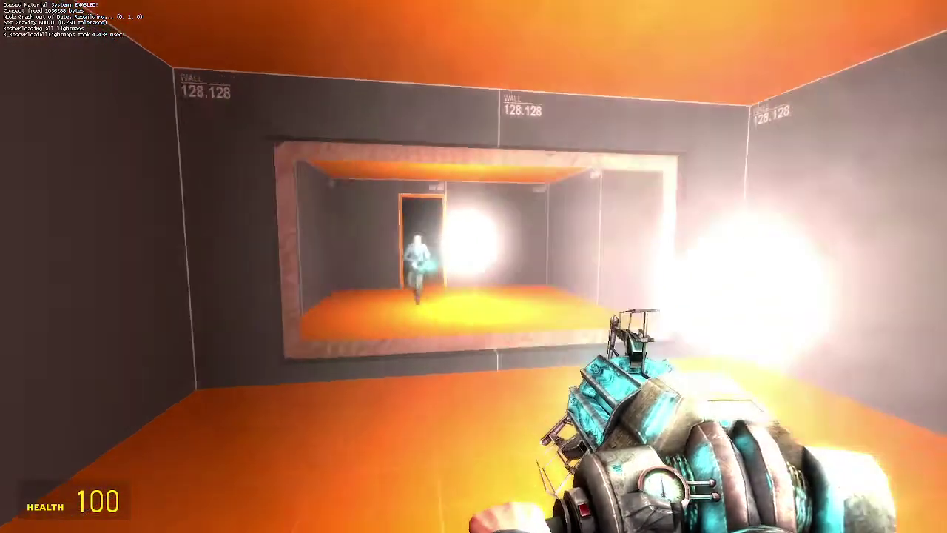
key(w)
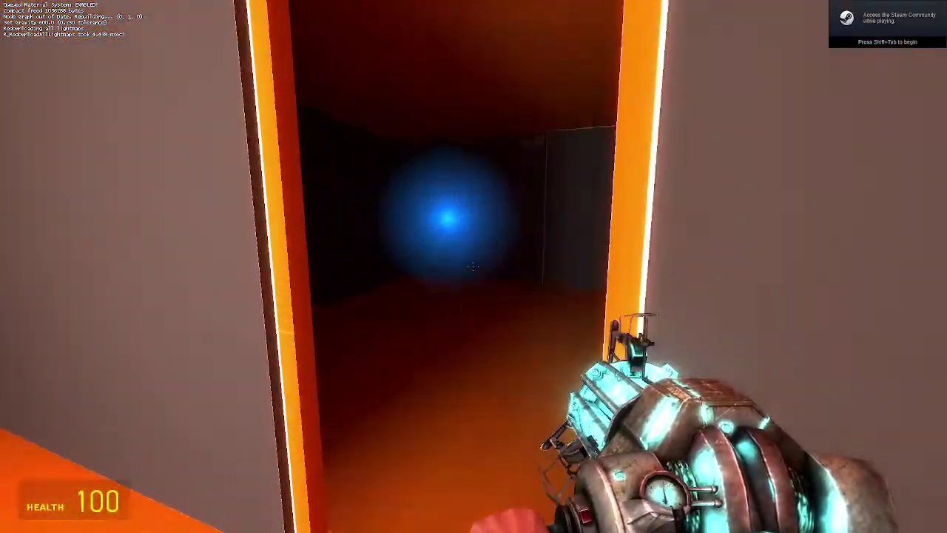
key(w)
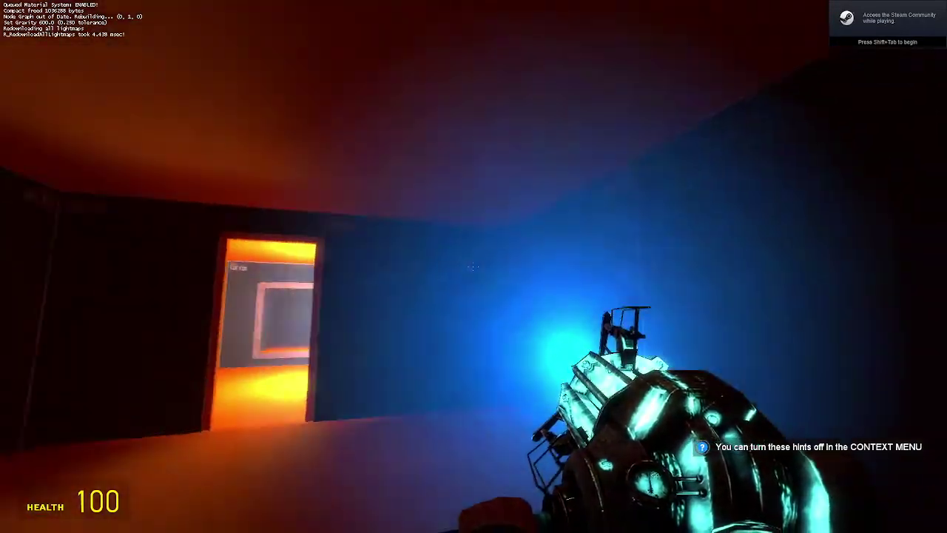
key(w)
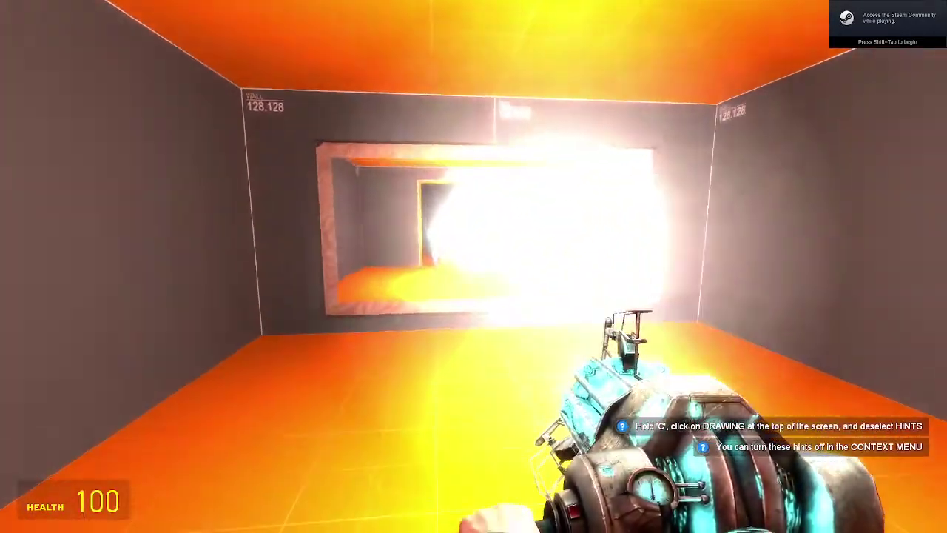
key(a)
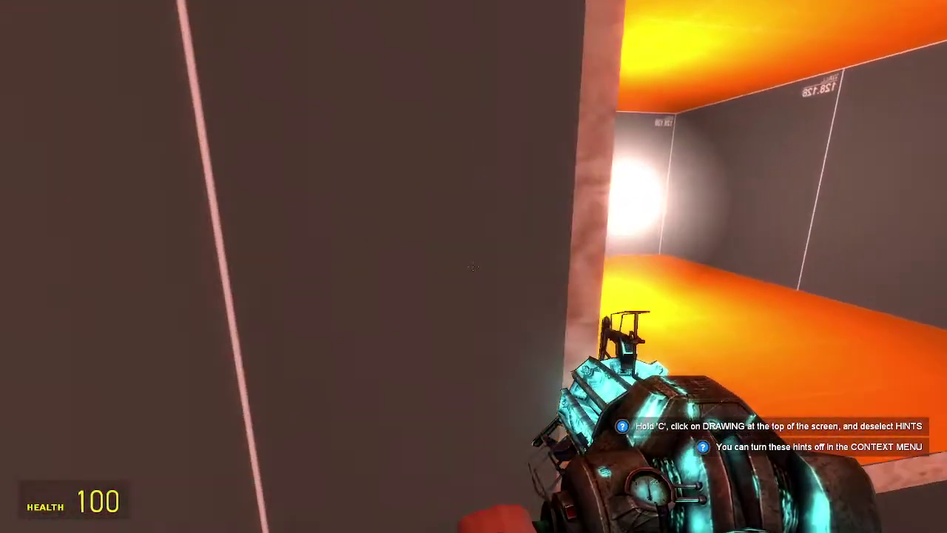
key(d)
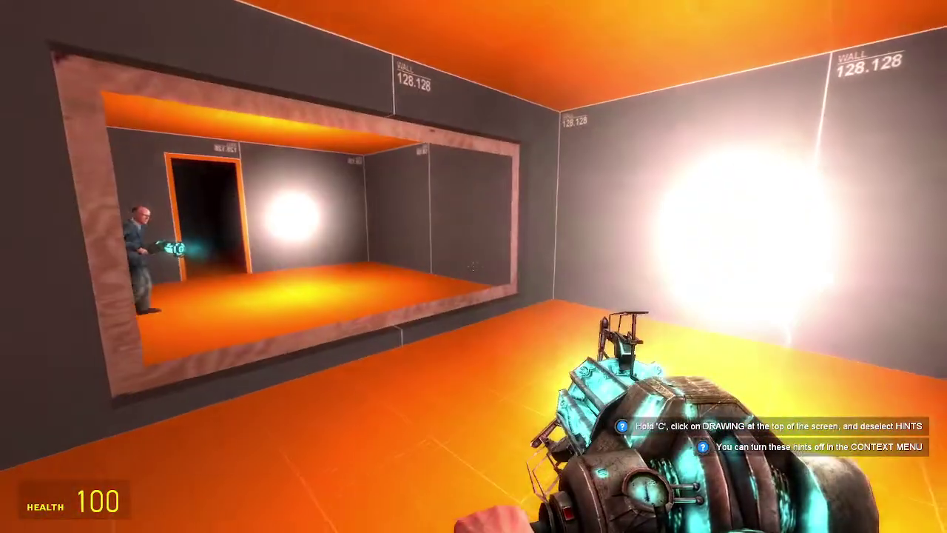
Step: Move the mirror out of its wooden frame with the physics gun and check its reflection while walking to the second room
click(474, 267)
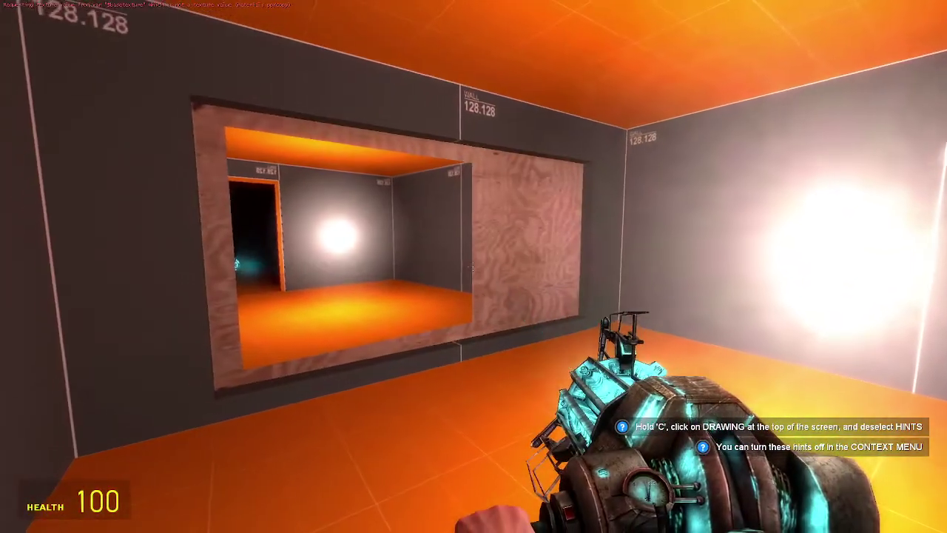
click(474, 266)
key(d)
drag(474, 267, 474, 266)
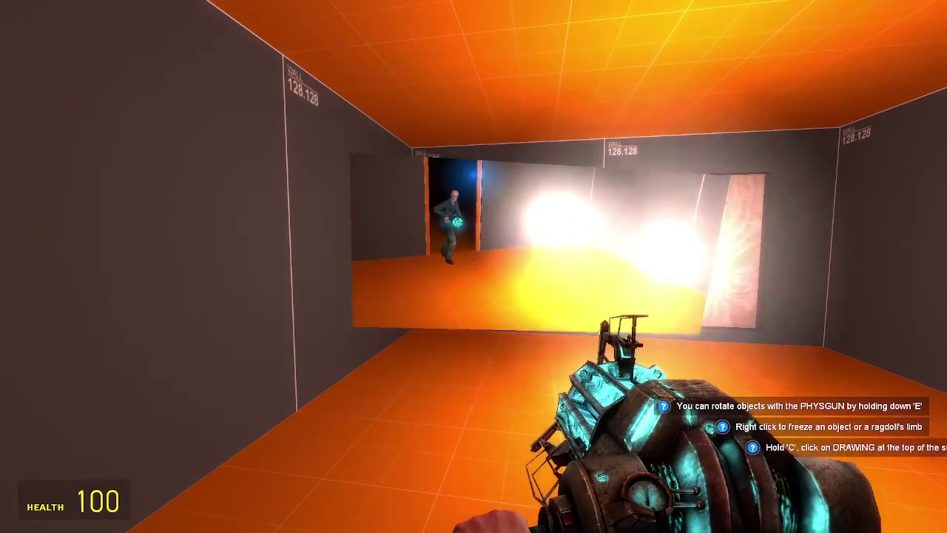
key(w)
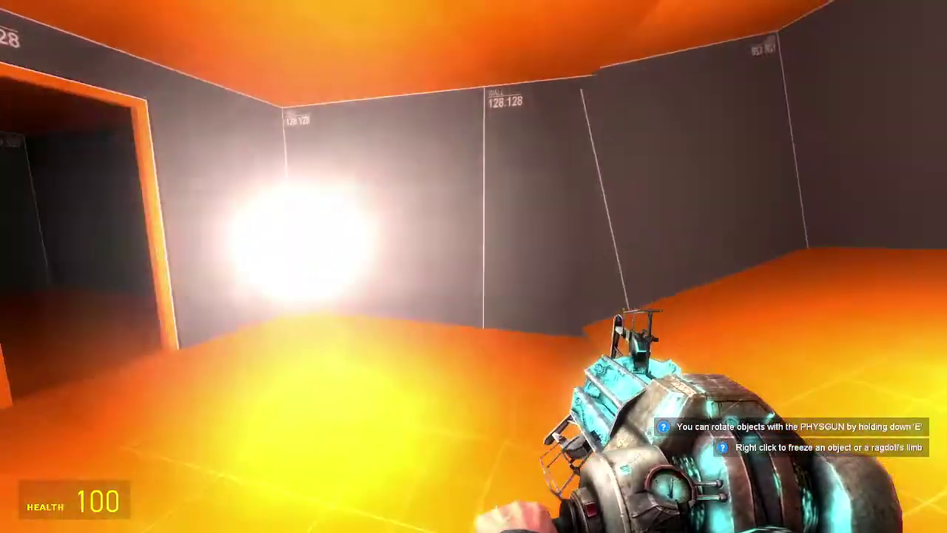
key(w)
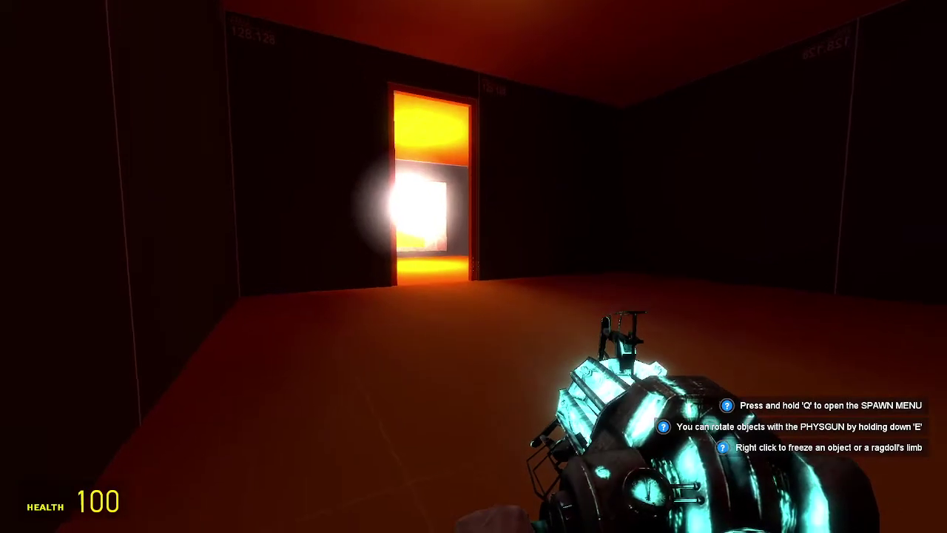
Step: Spawn an Alyx Vance NPC from the Humans + Resistance category beyond the doorway in the mirror room
key(w)
key(w)
key(q)
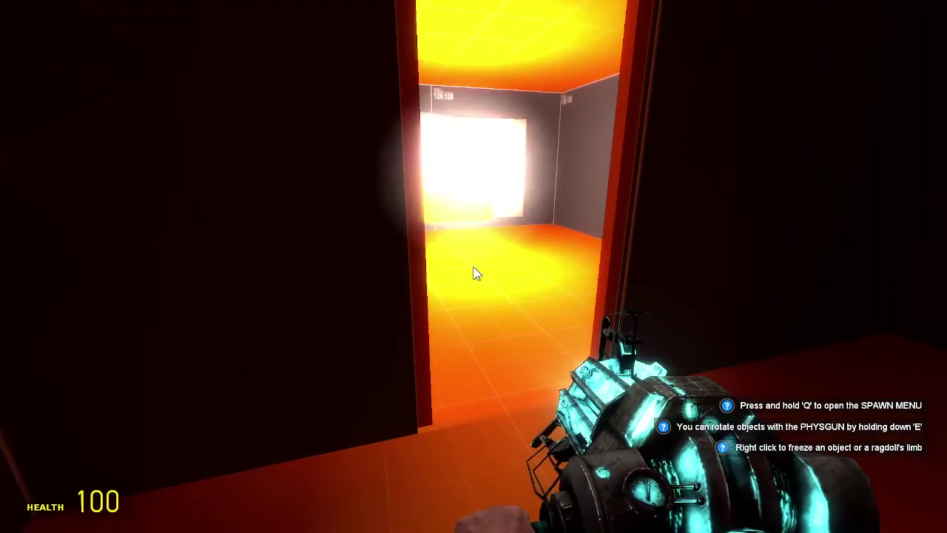
click(173, 35)
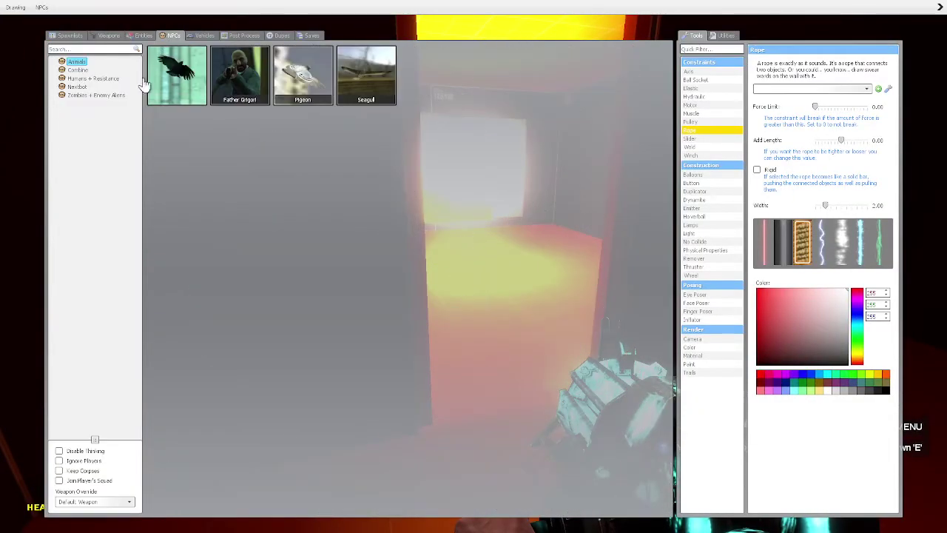
click(83, 79)
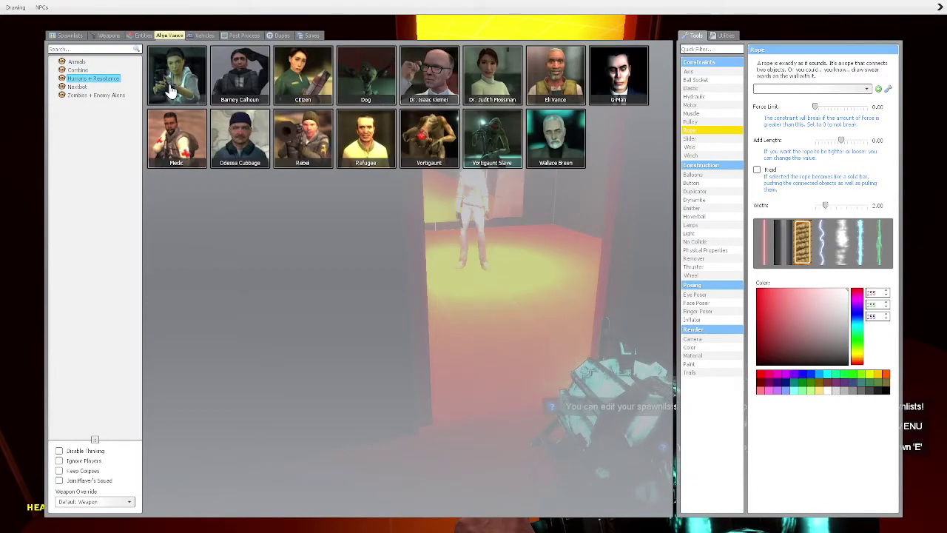
key(q)
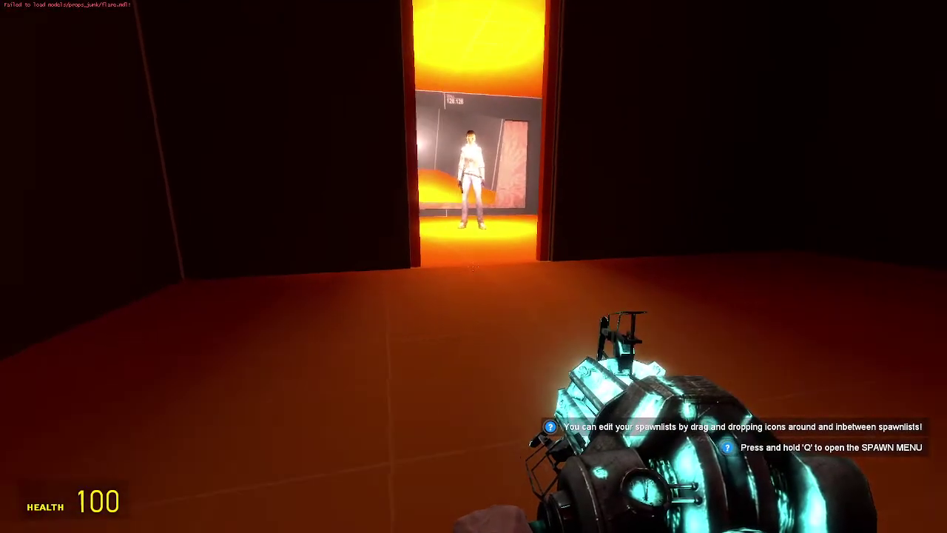
Step: Approach Alyx with the camera equipped and photograph her beside her reflection in the mirror
key(d)
key(w)
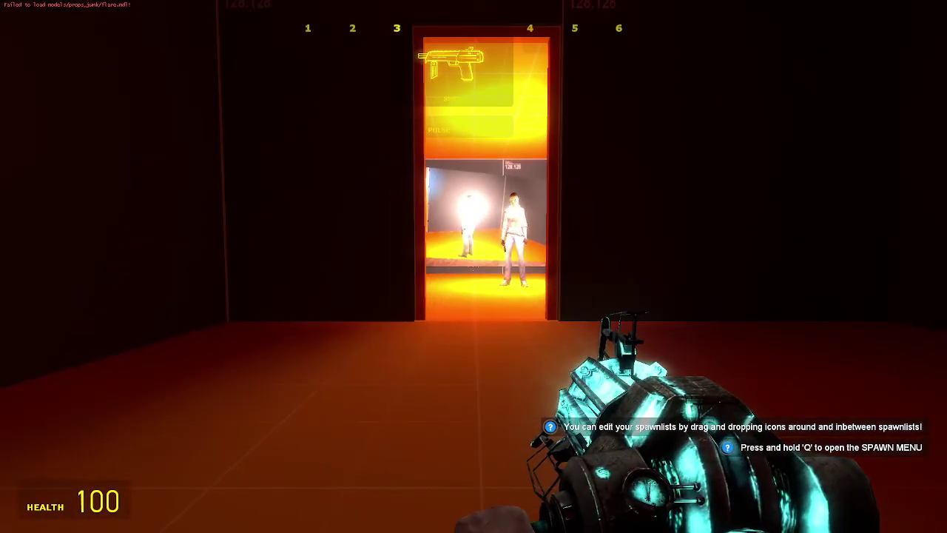
key(w)
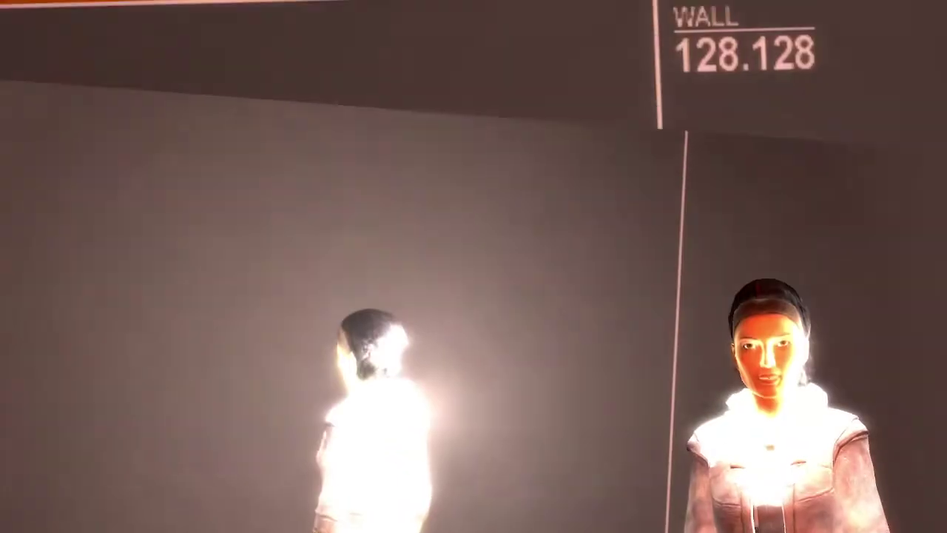
key(w)
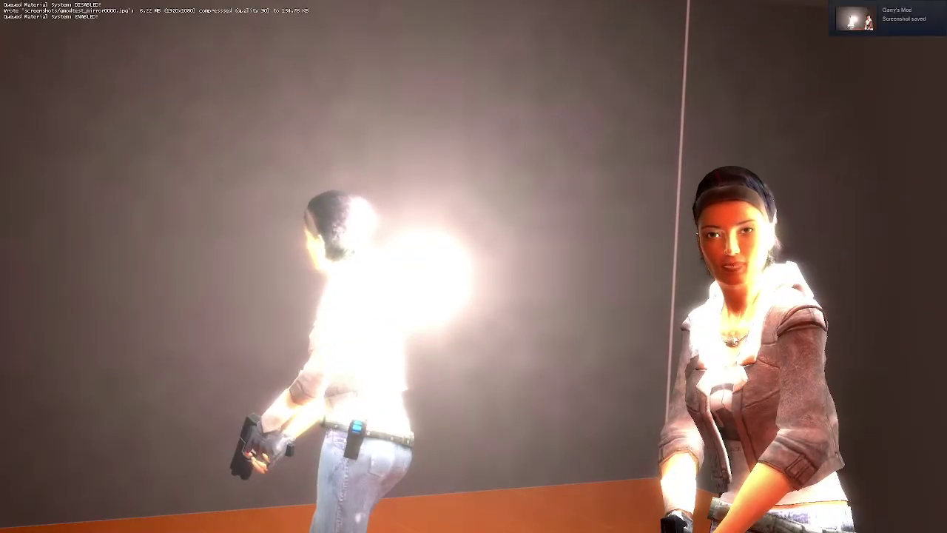
Step: Step back and take another camera shot of Alyx that includes the blue-lit doorway reflected in the mirror
key(s)
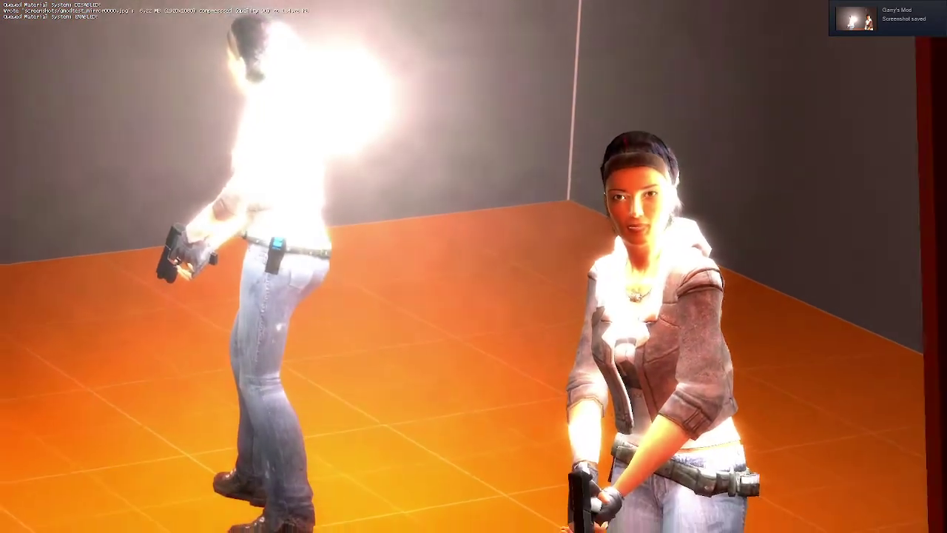
key(s)
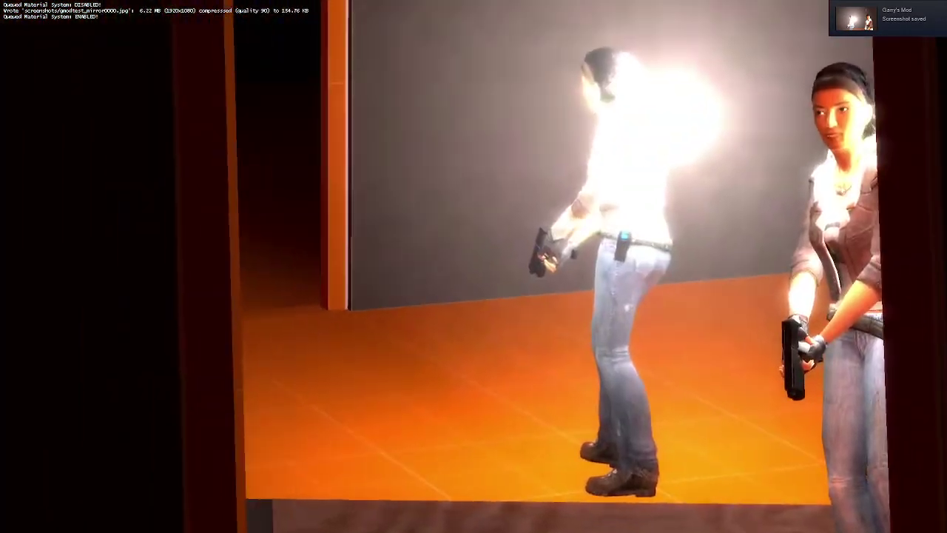
key(d)
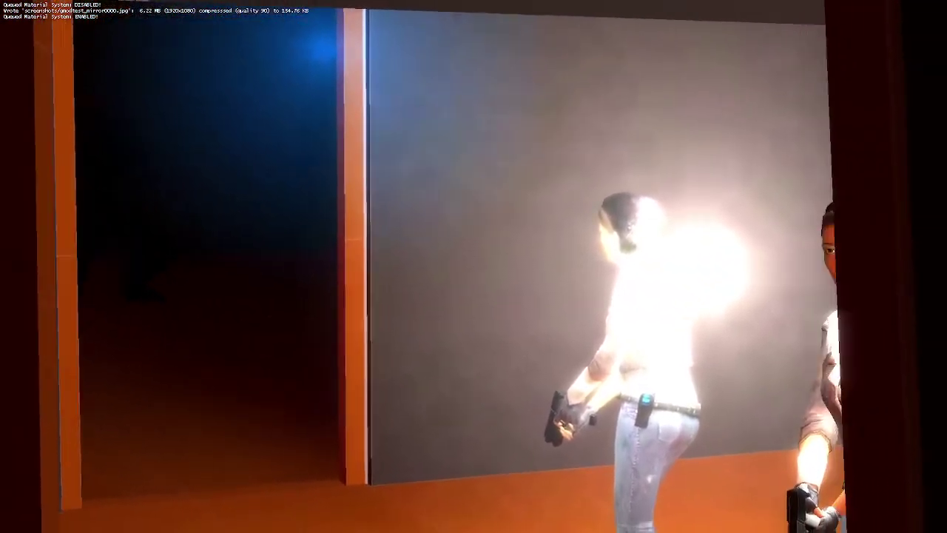
key(a)
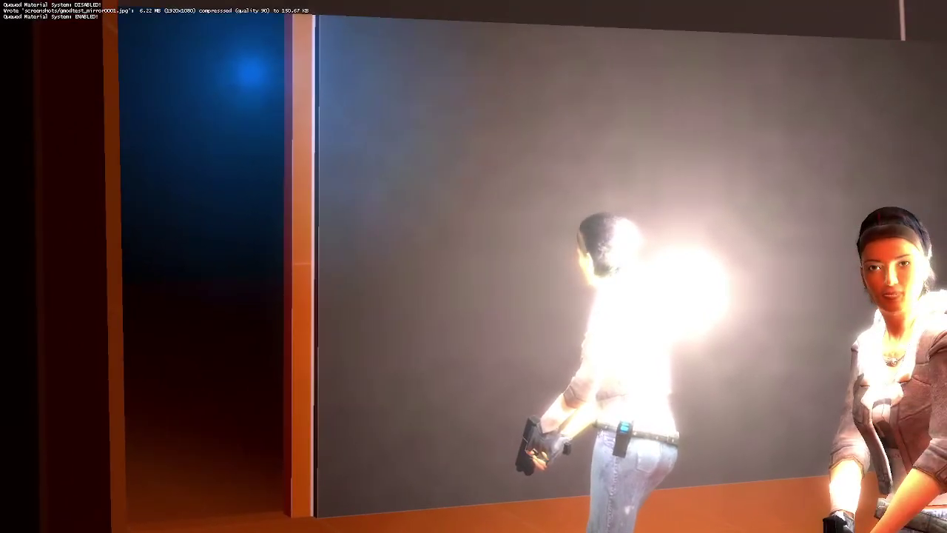
Step: Switch to the grenade and walk back through the framed door to view the second room
key(w)
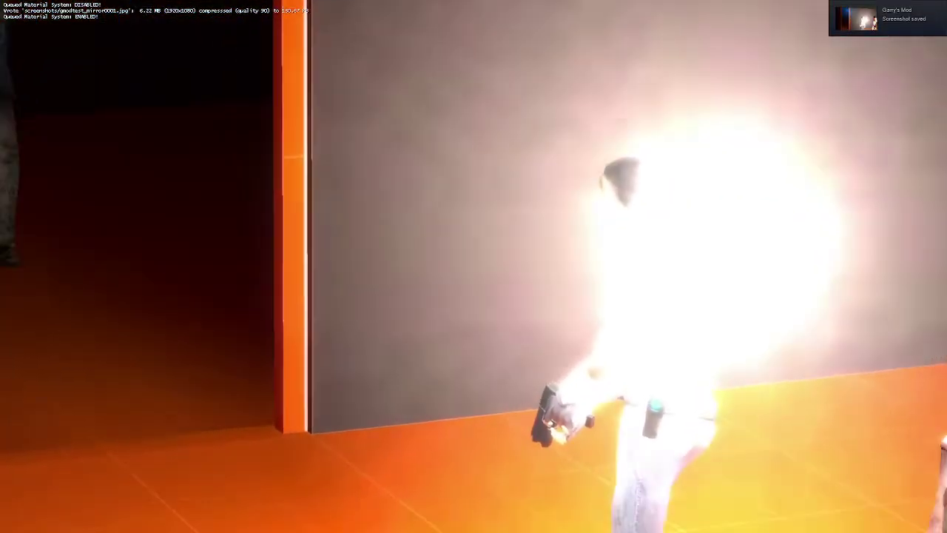
key(w)
key(5)
click(474, 266)
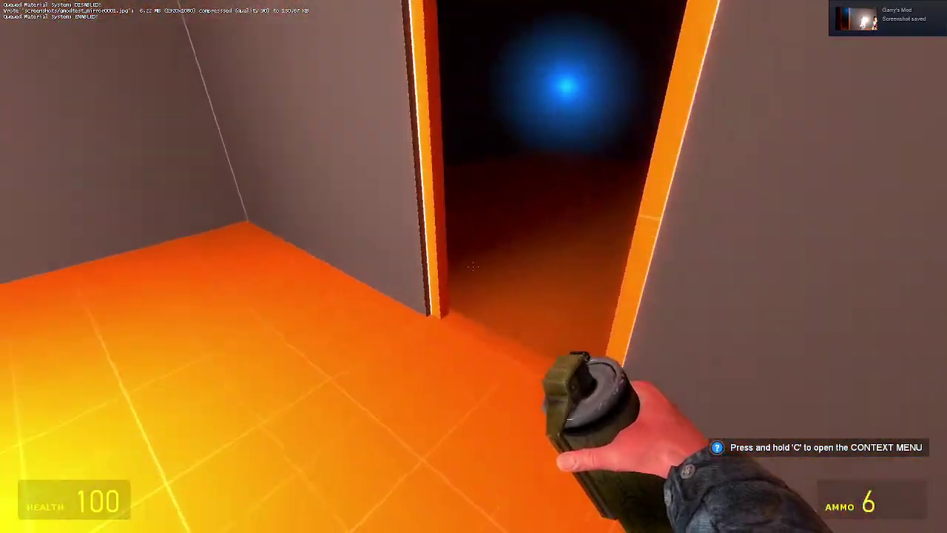
key(w)
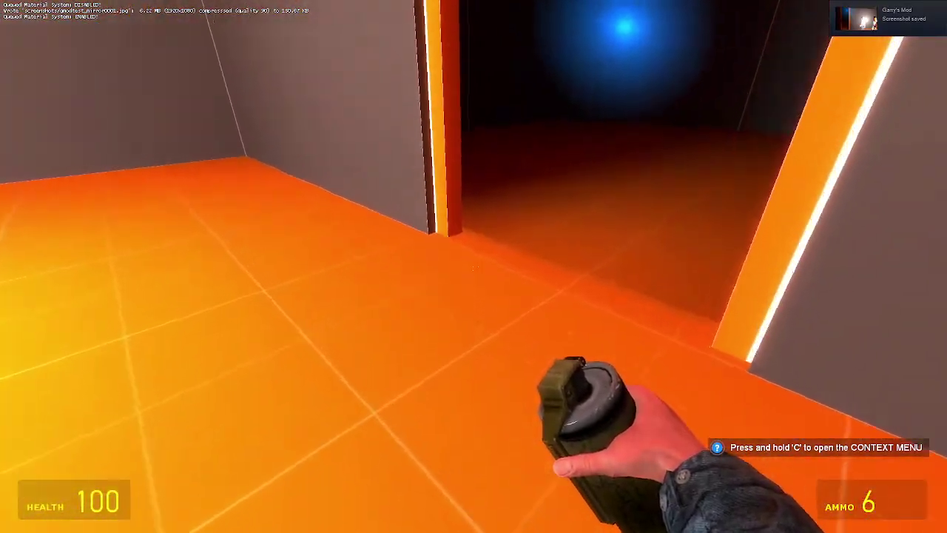
key(w)
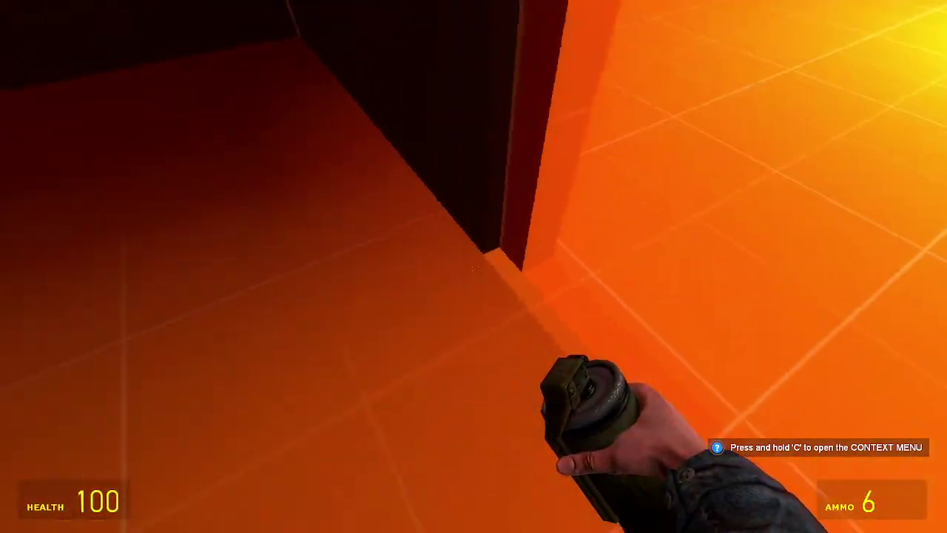
Step: Exit Garry's Mod with the console command quit and close the Compile Process Window in Hammer
key(grave)
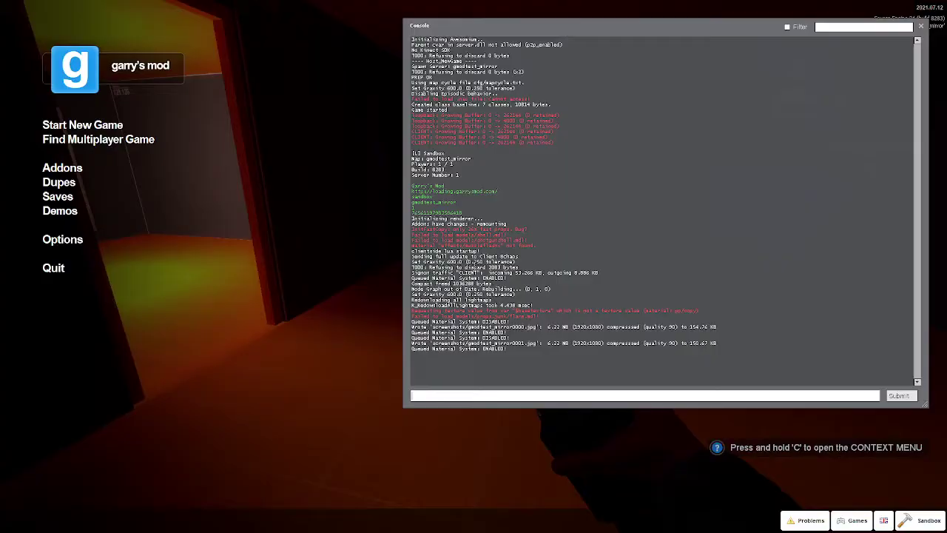
text(quit)
key(Return)
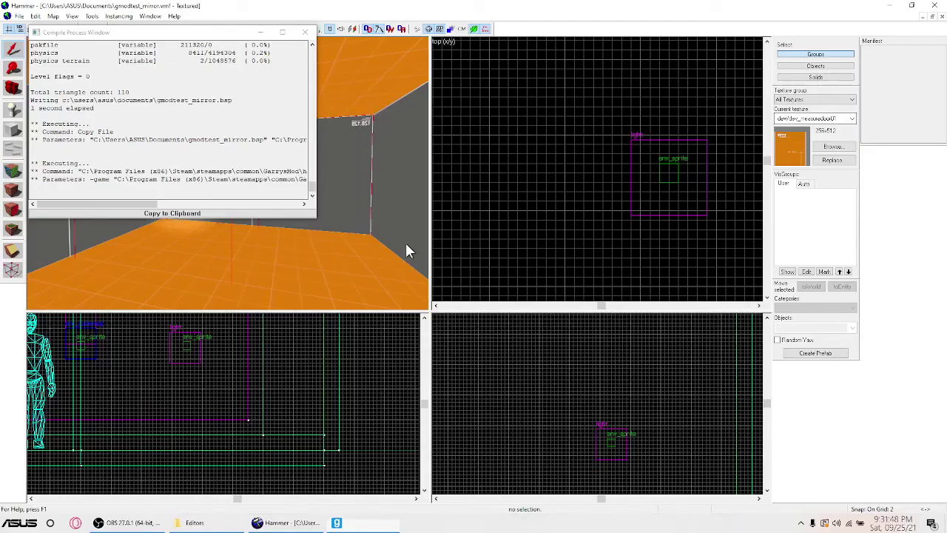
click(305, 32)
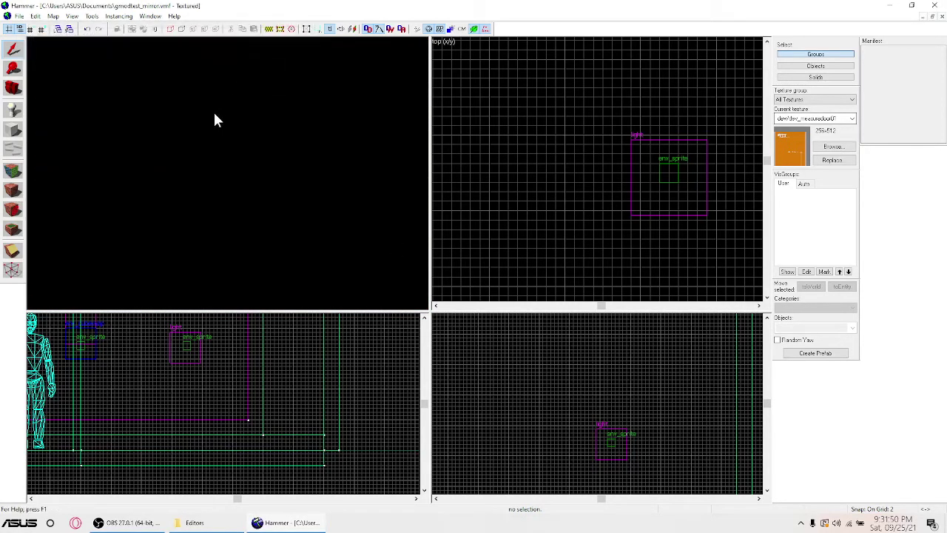
Step: Save the gmodtest_mirror map and close Hammer
key(w)
click(21, 17)
click(32, 61)
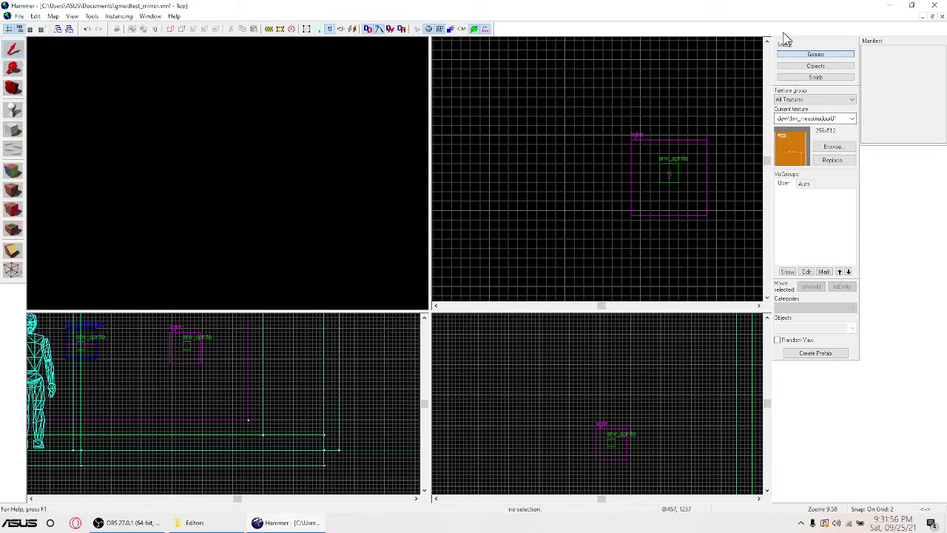
click(934, 6)
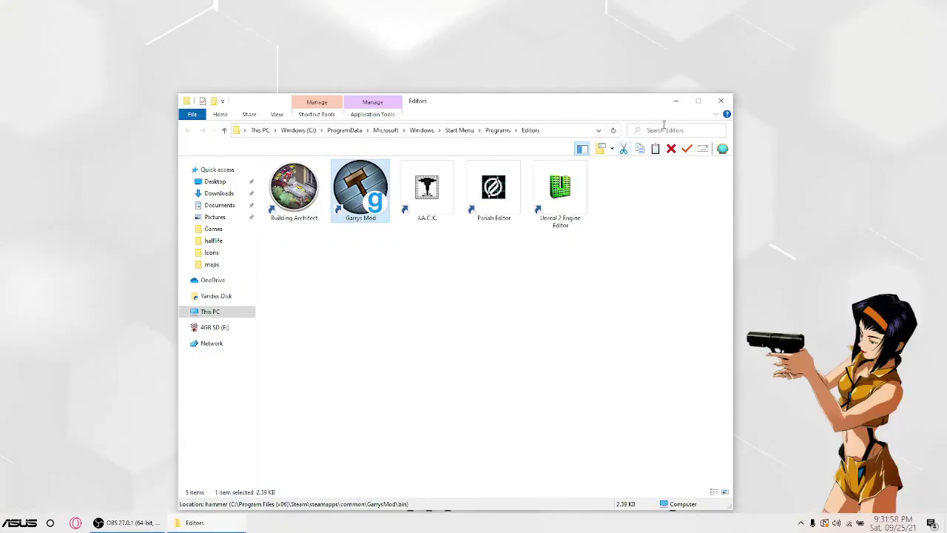
Step: Close the Editors folder and switch to OBS
click(724, 103)
click(130, 522)
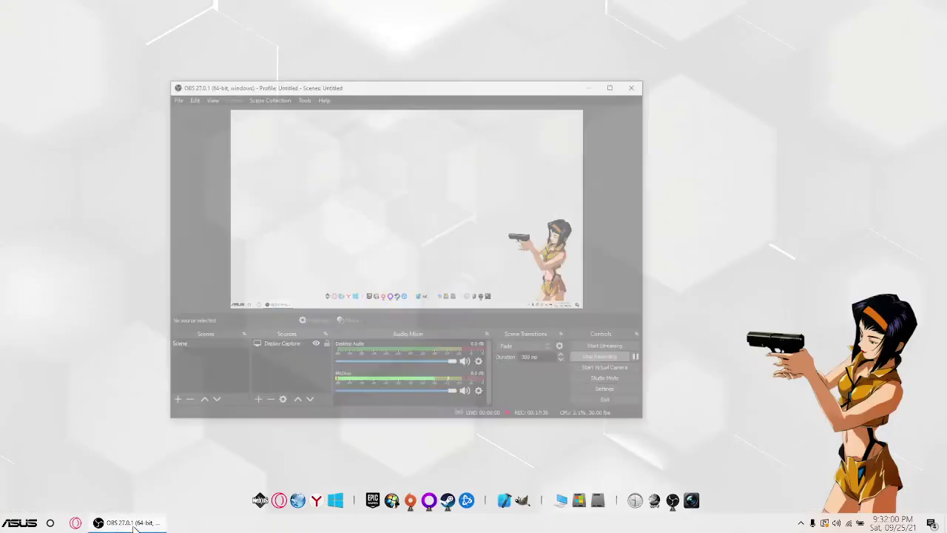